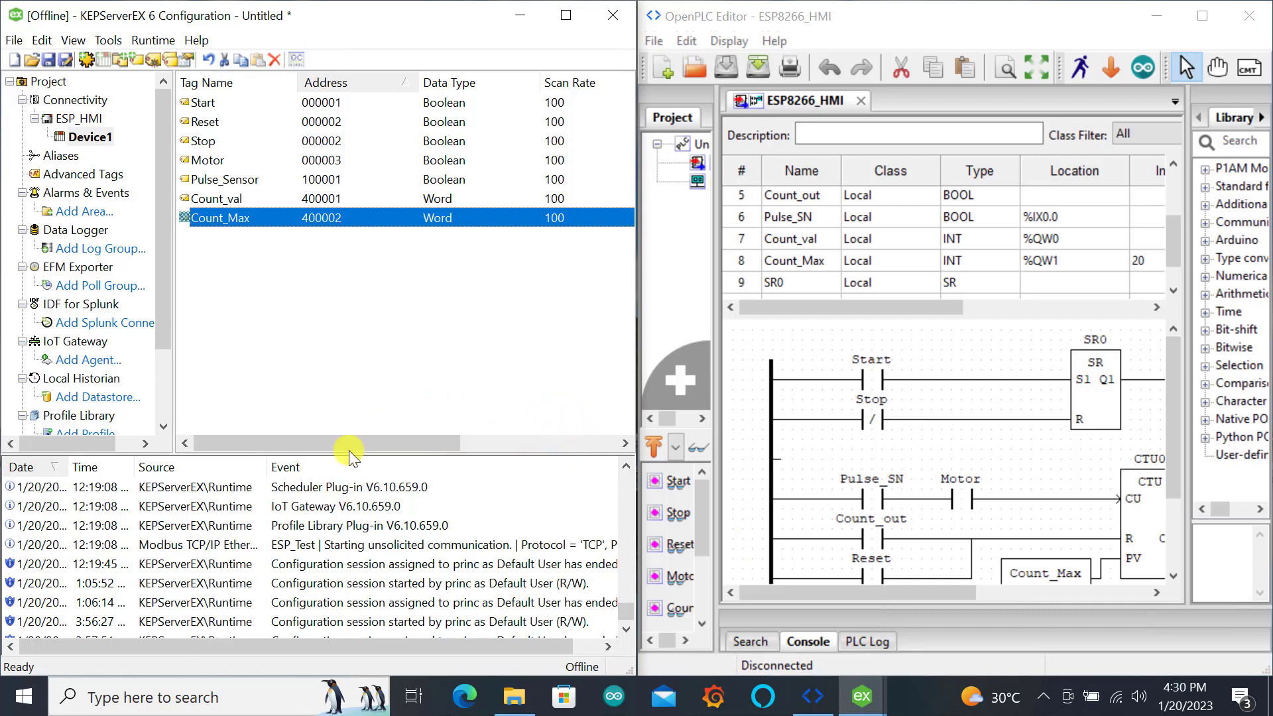
Connect the configuration to the runtime and update the runtime with the loaded project
left_click(284, 234)
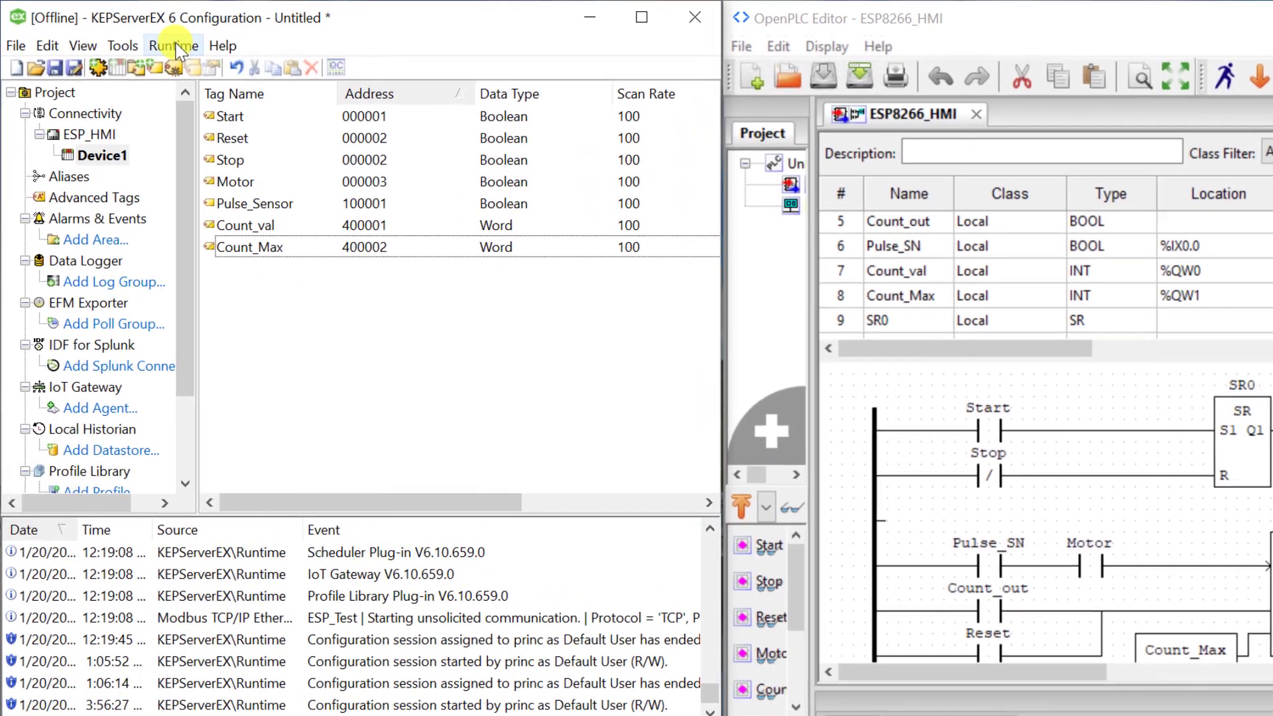
left_click(158, 41)
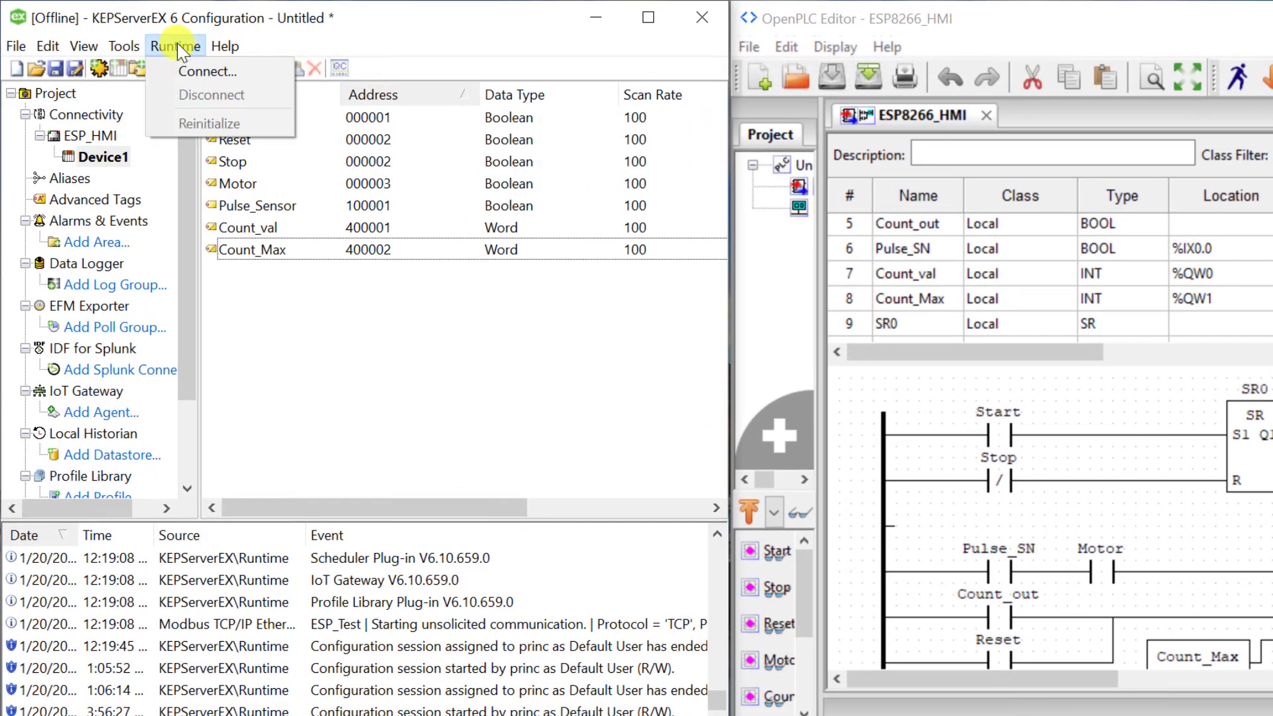
left_click(208, 70)
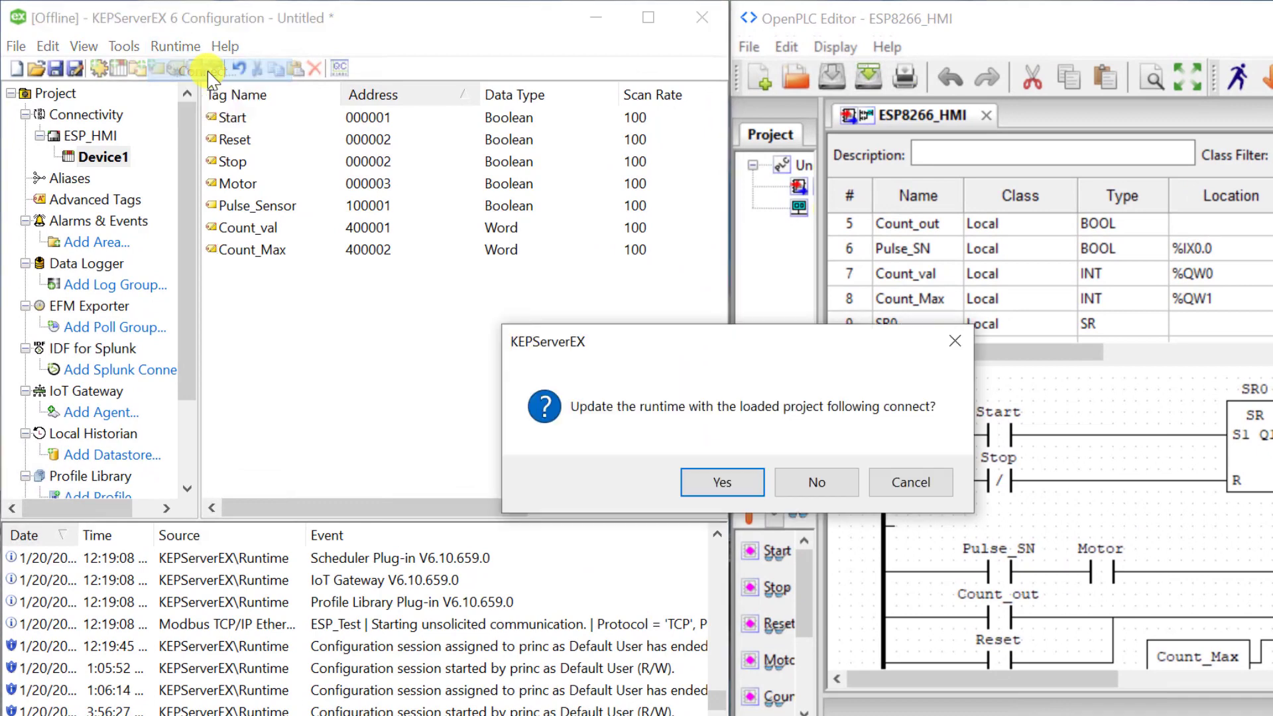
key("Return")
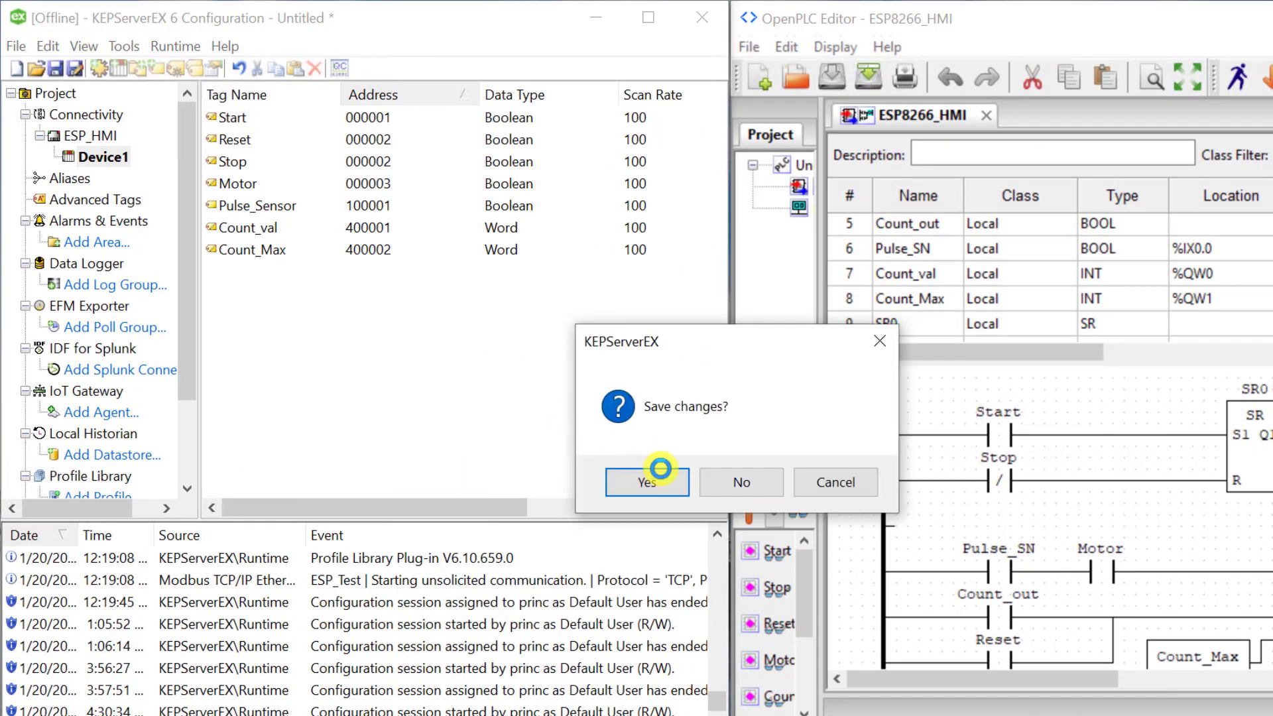
Save the project changes without encryption under the file name ESP_HMI
left_click(654, 489)
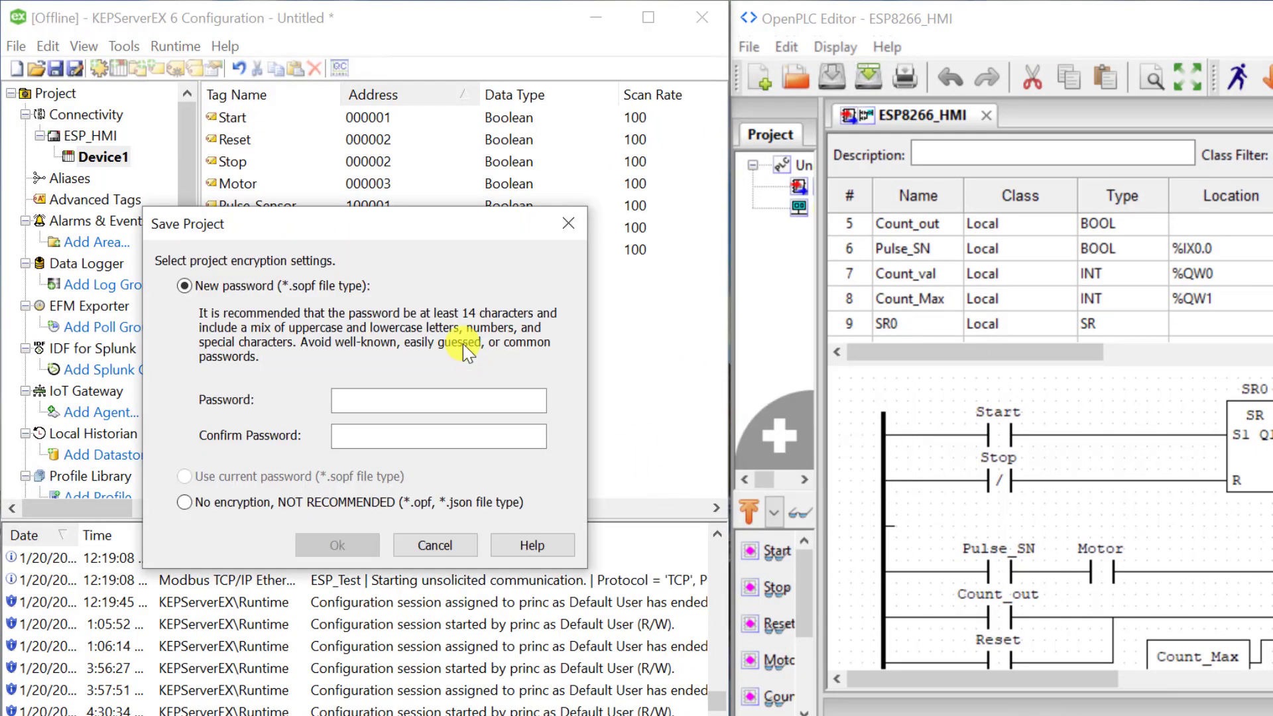
left_click(229, 503)
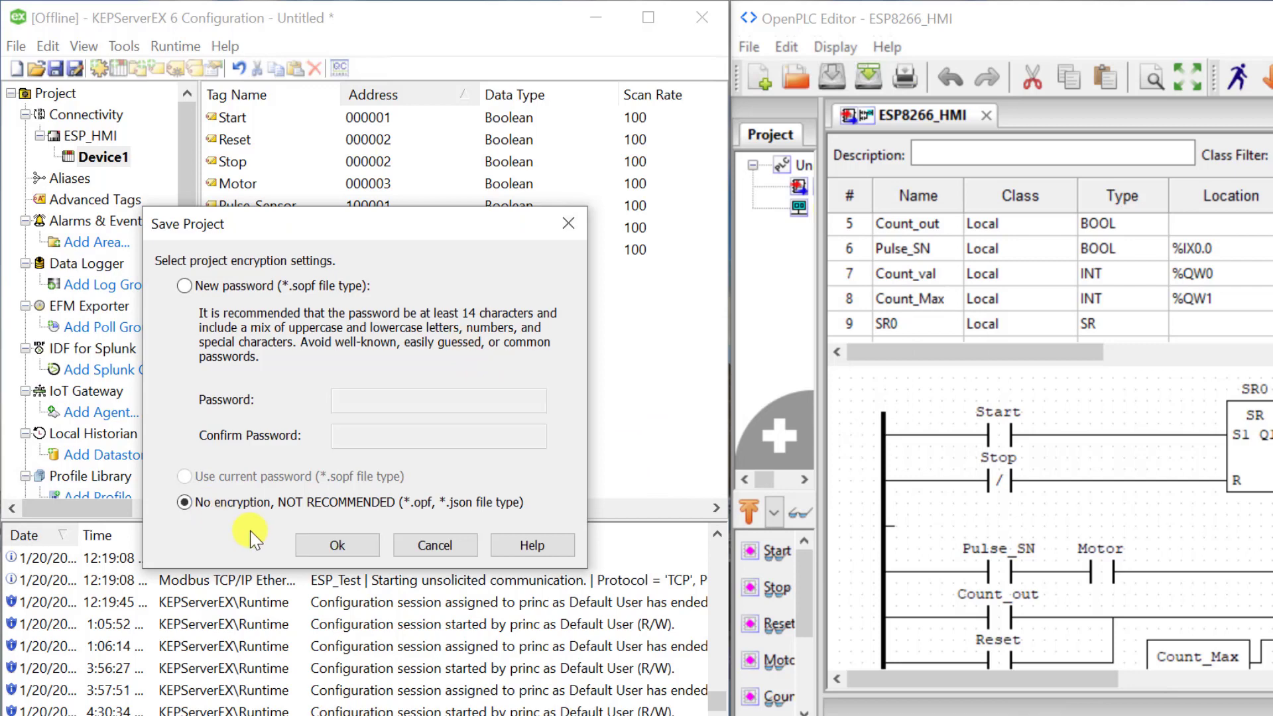
left_click(337, 542)
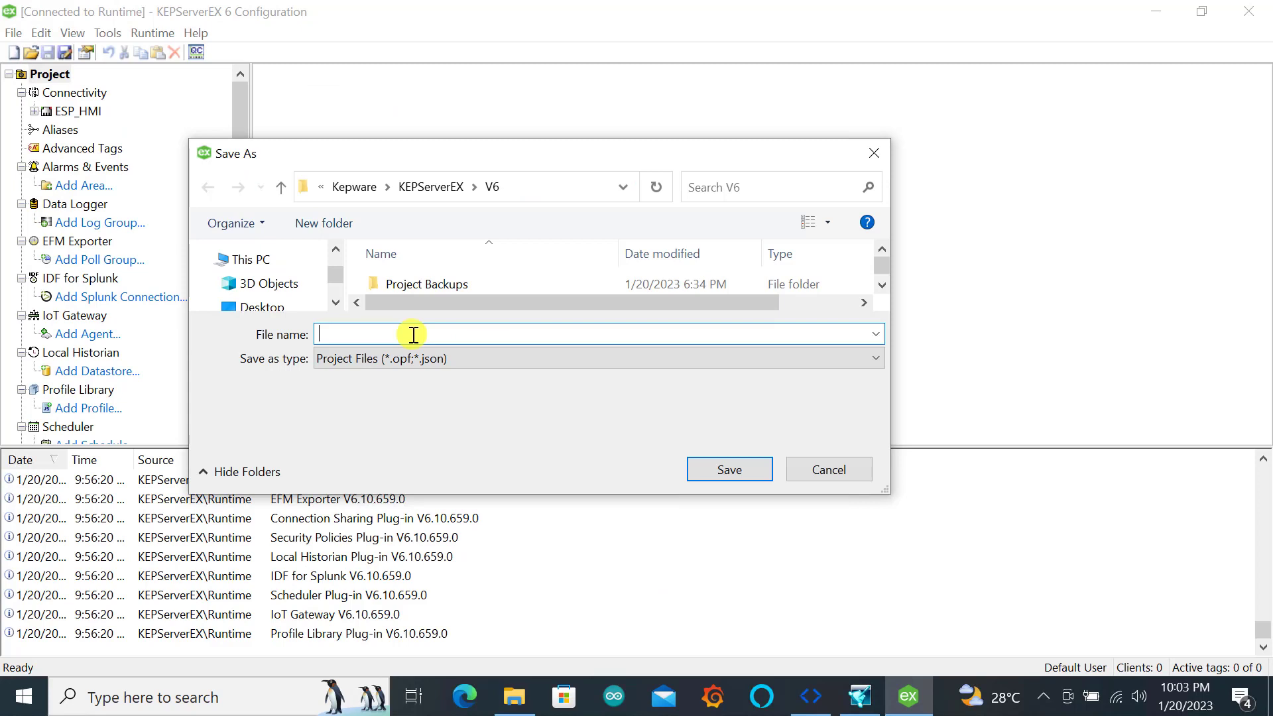
type("ES")
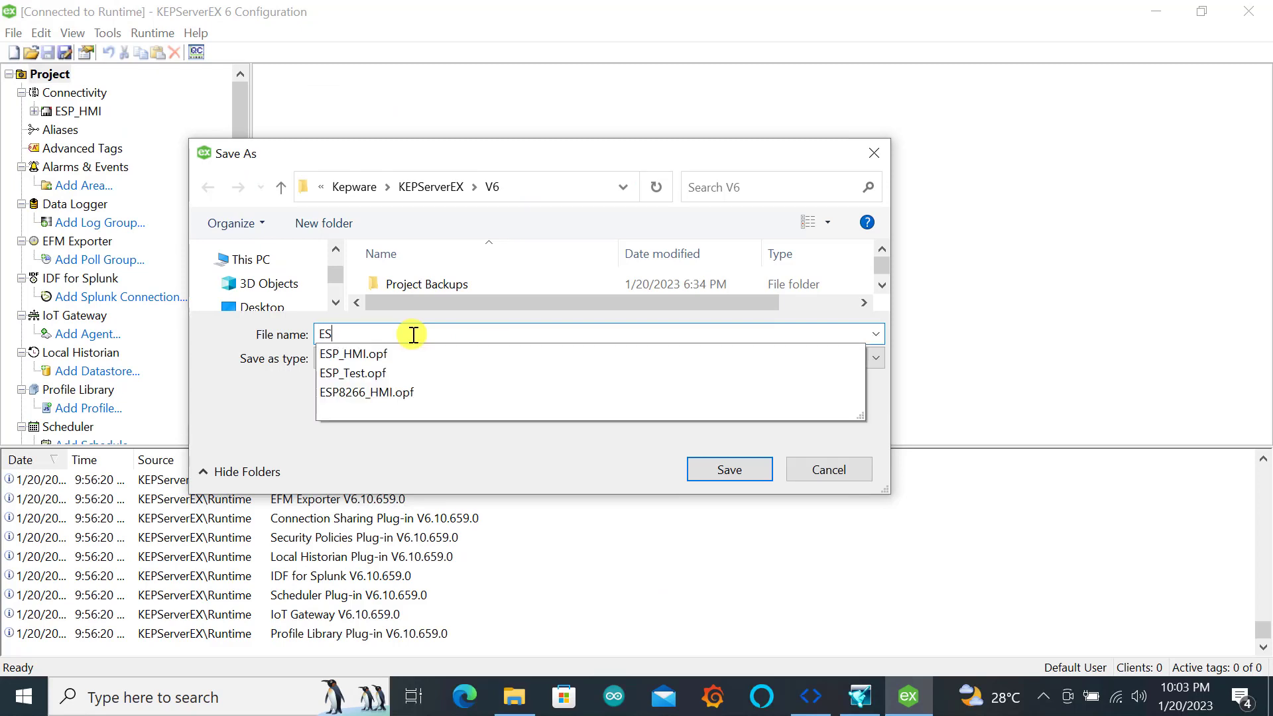
type("P_")
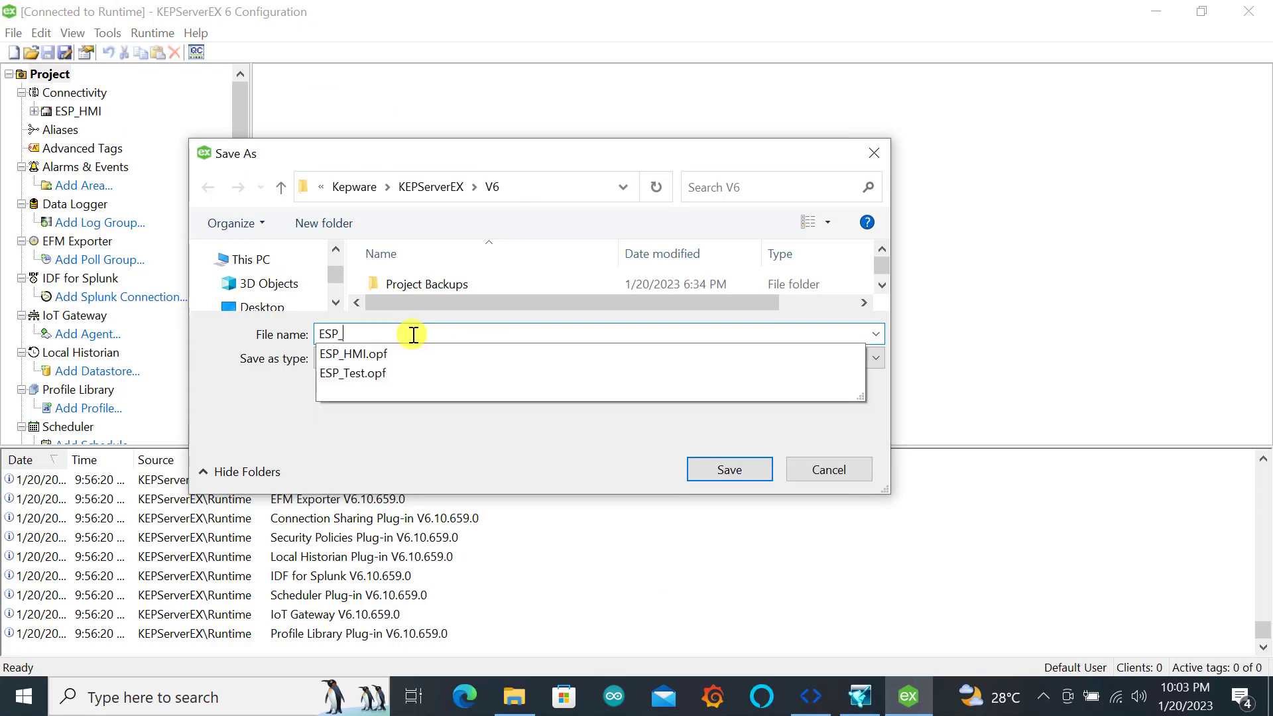
type("HMI")
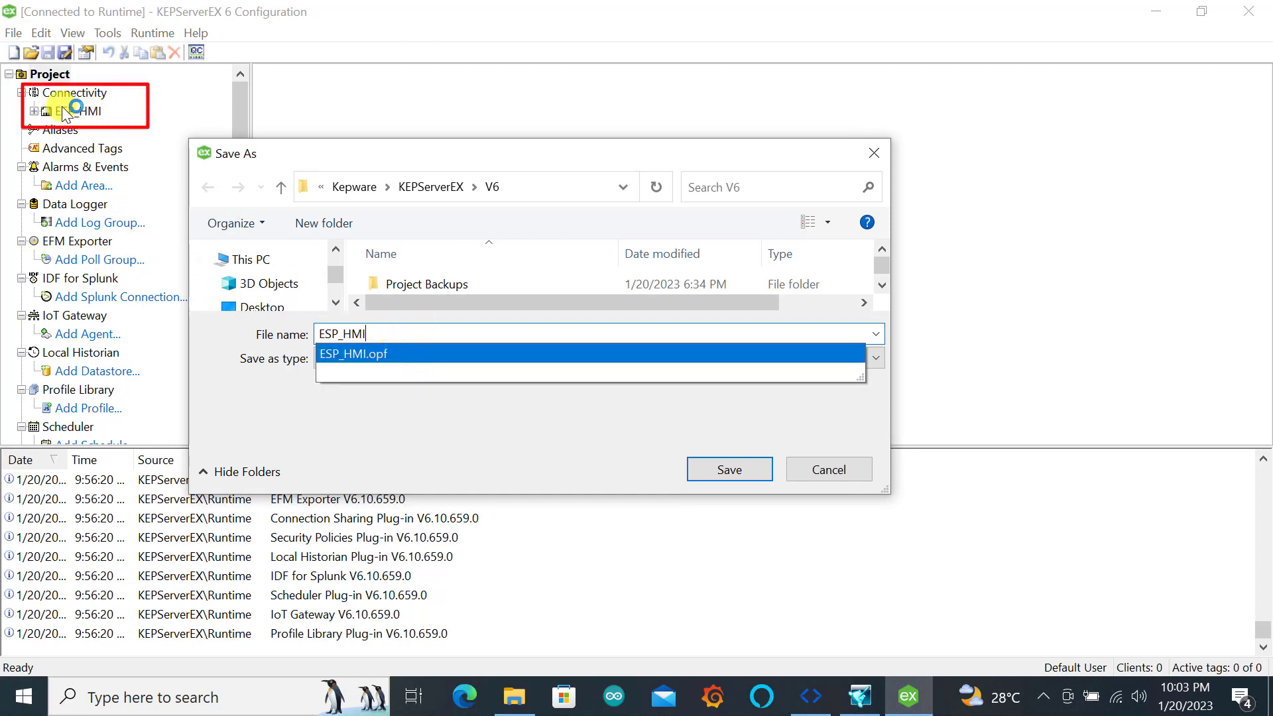
left_click(734, 470)
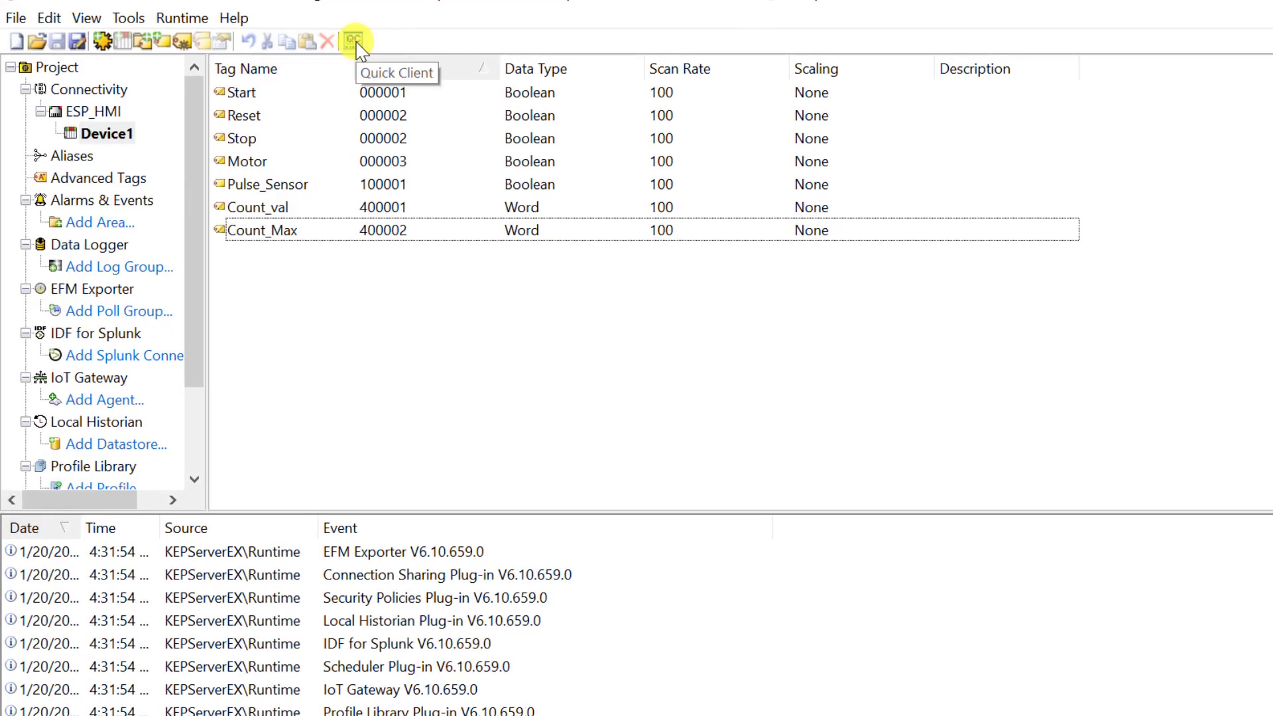
Check the ESP_HMI.Device1 tag values in OPC Quick Client, widening the Item ID column and selecting the Pulse_Sensor item
left_click(355, 41)
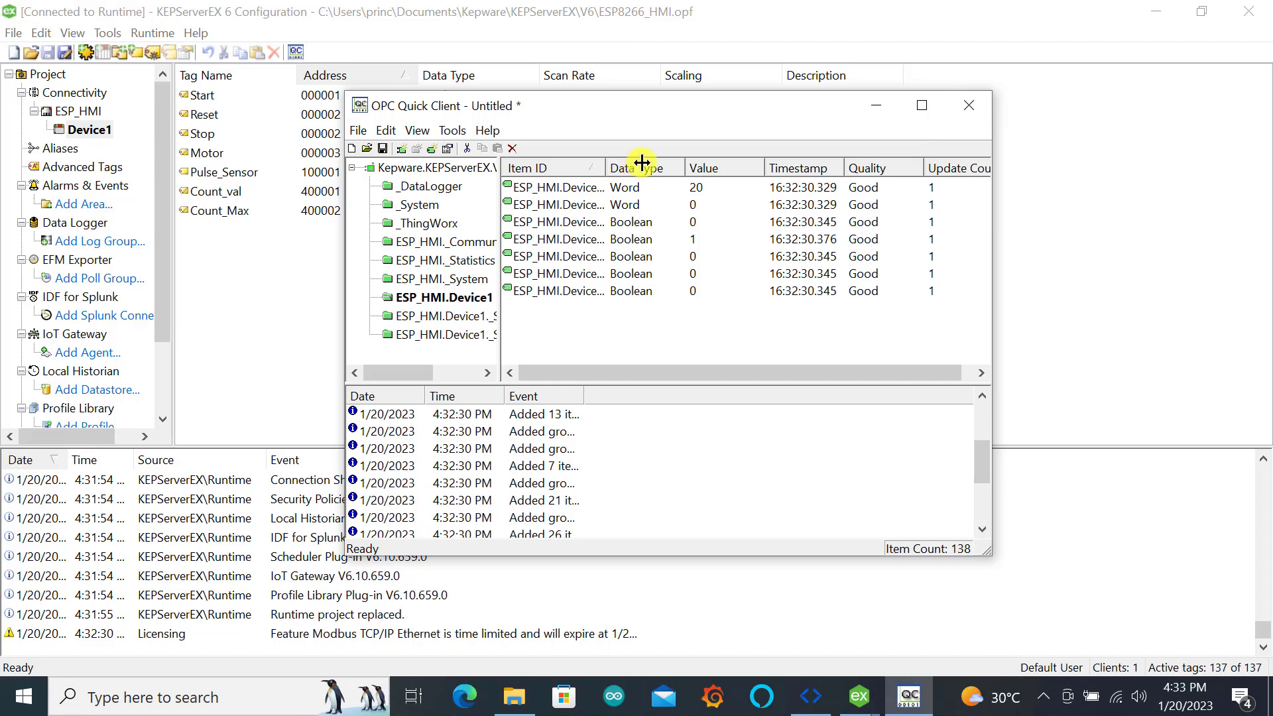
left_click_drag(578, 174, 608, 165)
left_click(609, 239)
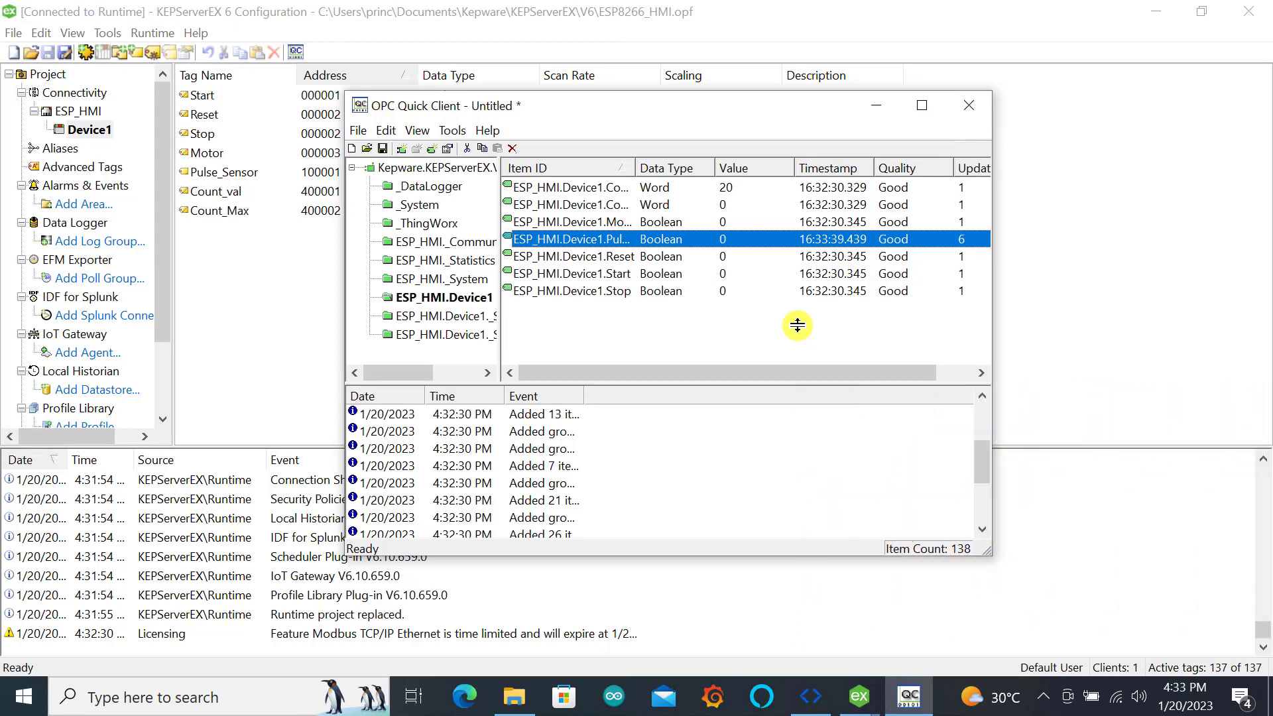
left_click(968, 108)
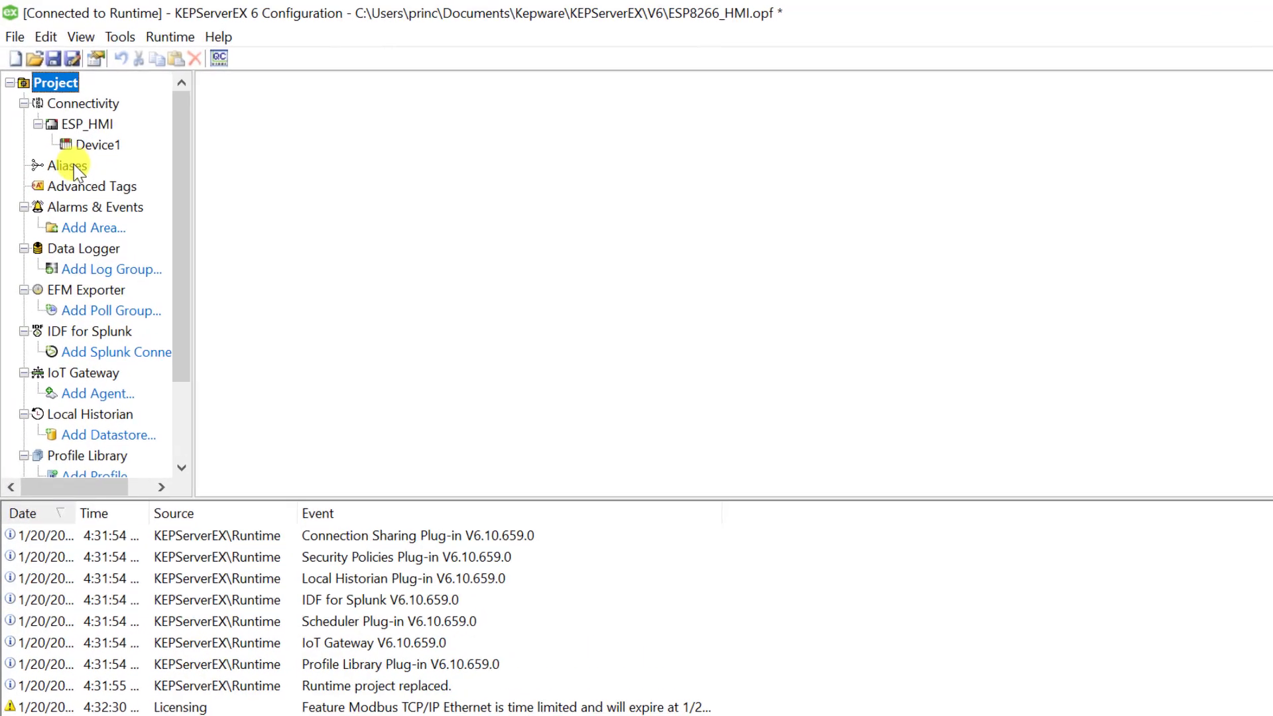
Open the project's aliases and toggle the auto-generated aliases off and back on
left_click(69, 169)
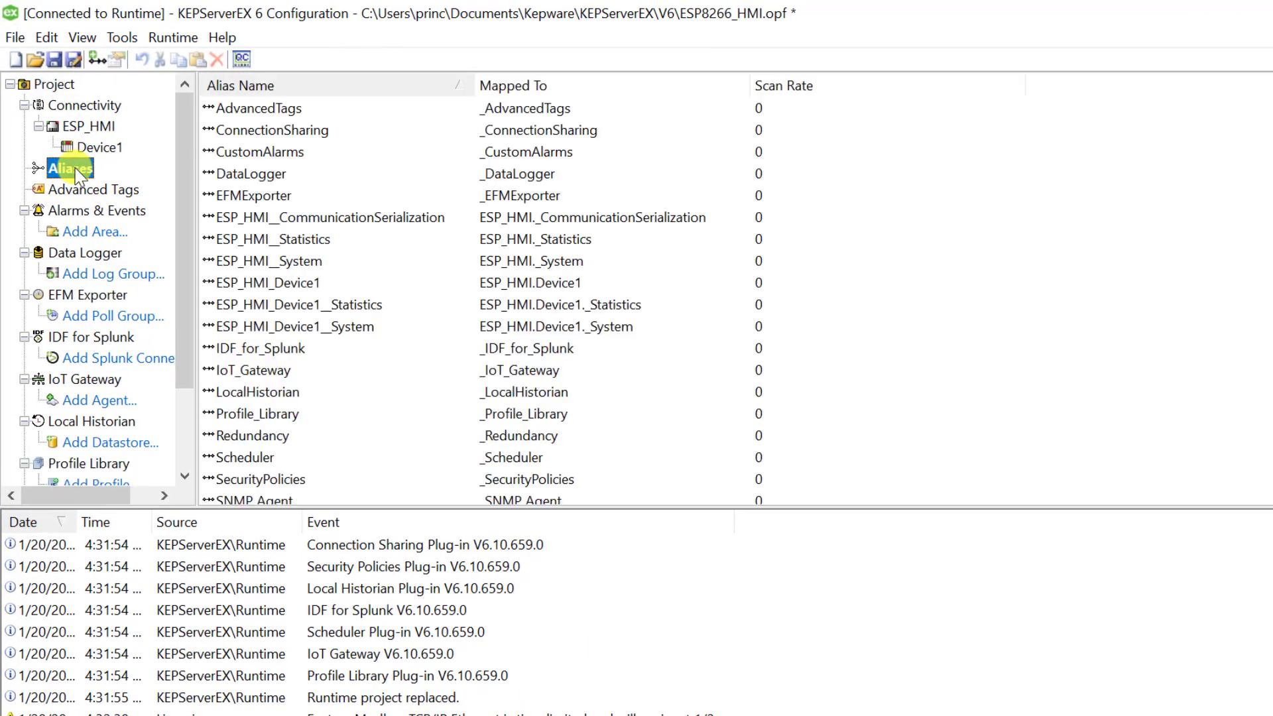
right_click(76, 174)
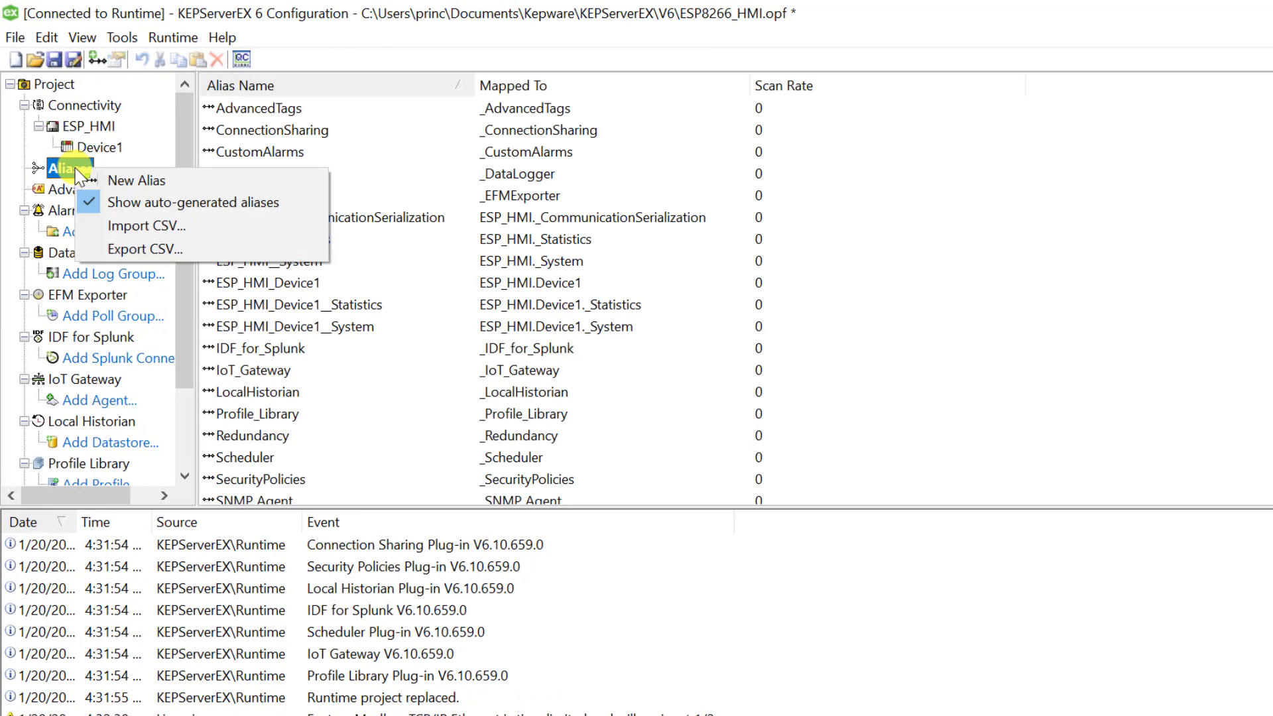
left_click(161, 200)
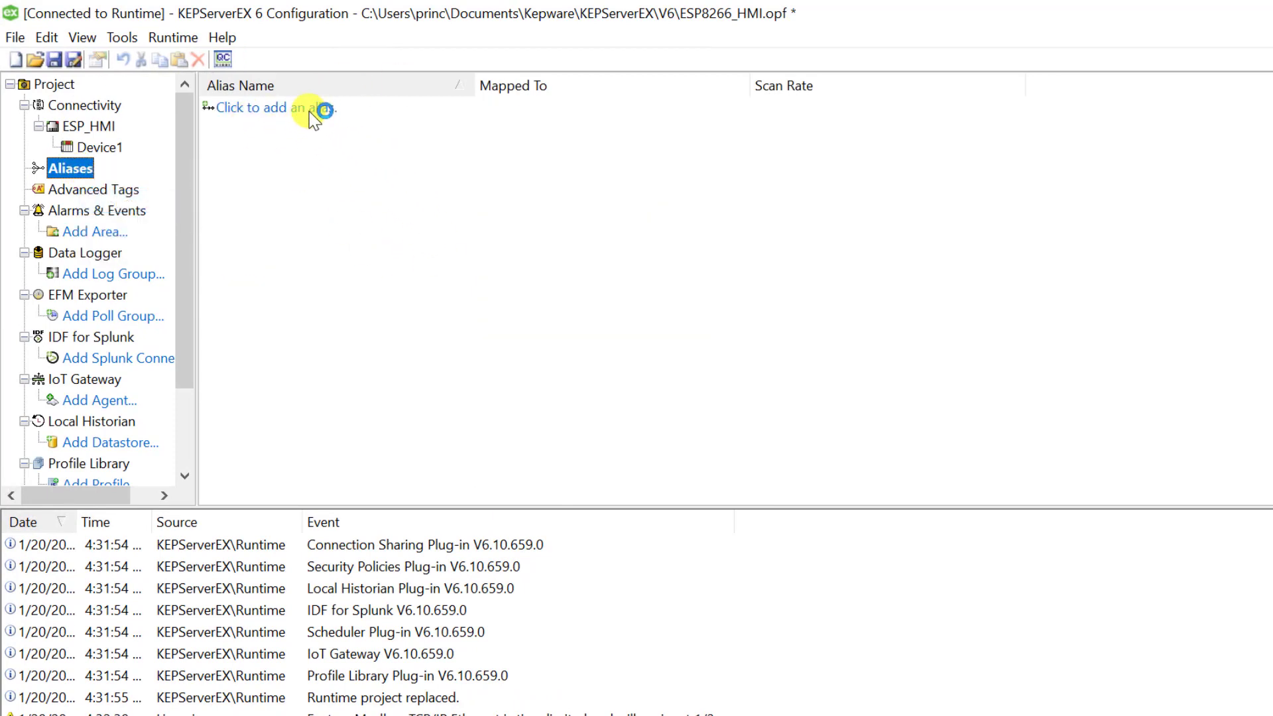
right_click(77, 164)
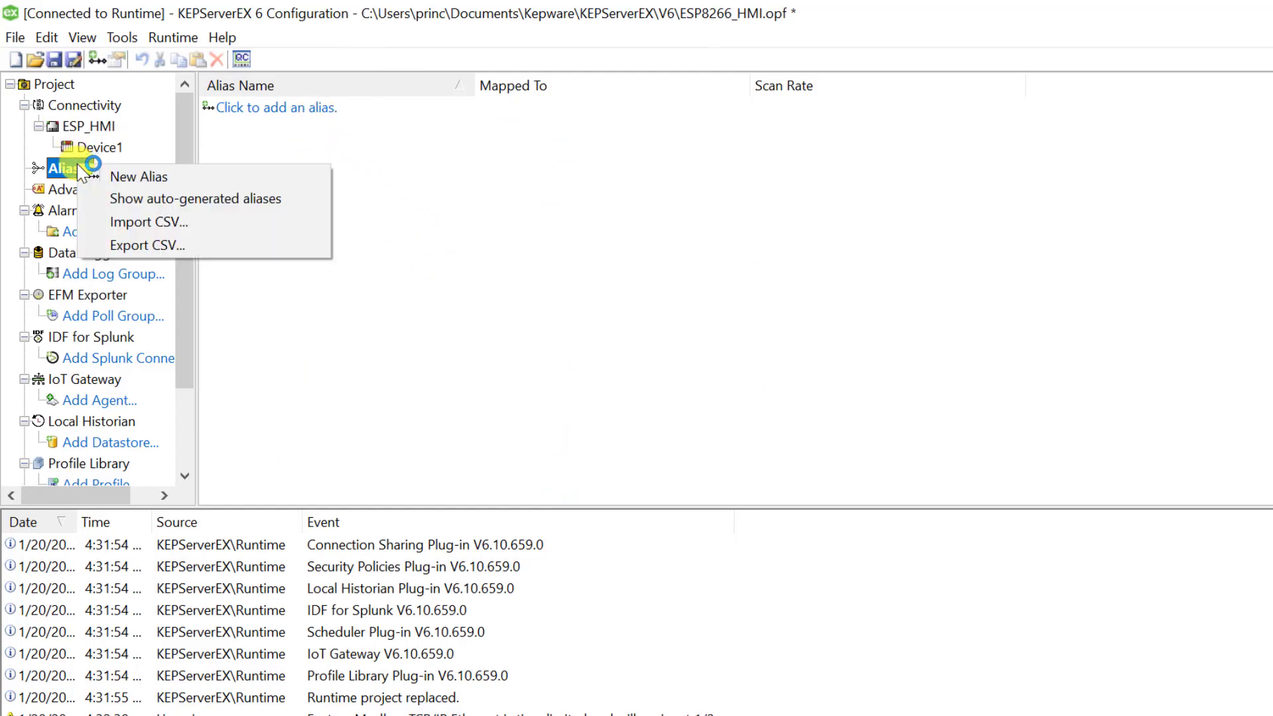
left_click(167, 201)
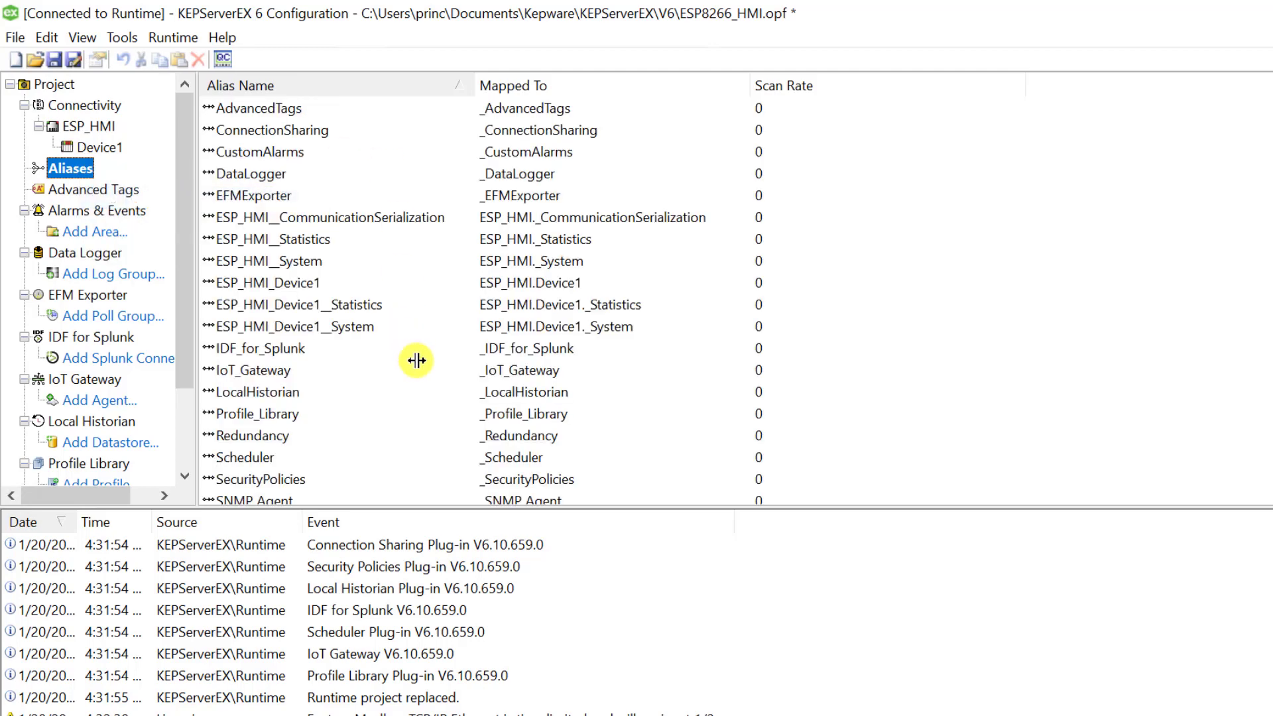
Locate the ESP_HMI_Device1 alias in the list and examine what it is mapped to
scroll(416, 360, "down", 1)
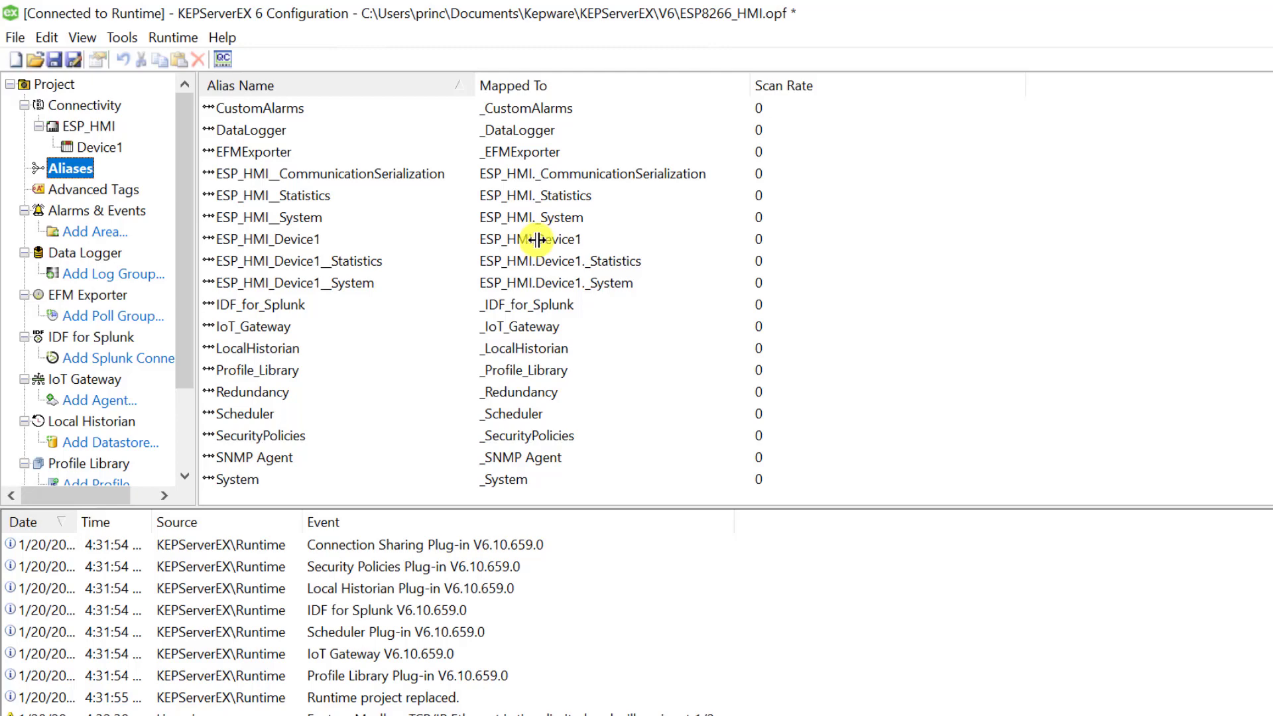
left_click(320, 239)
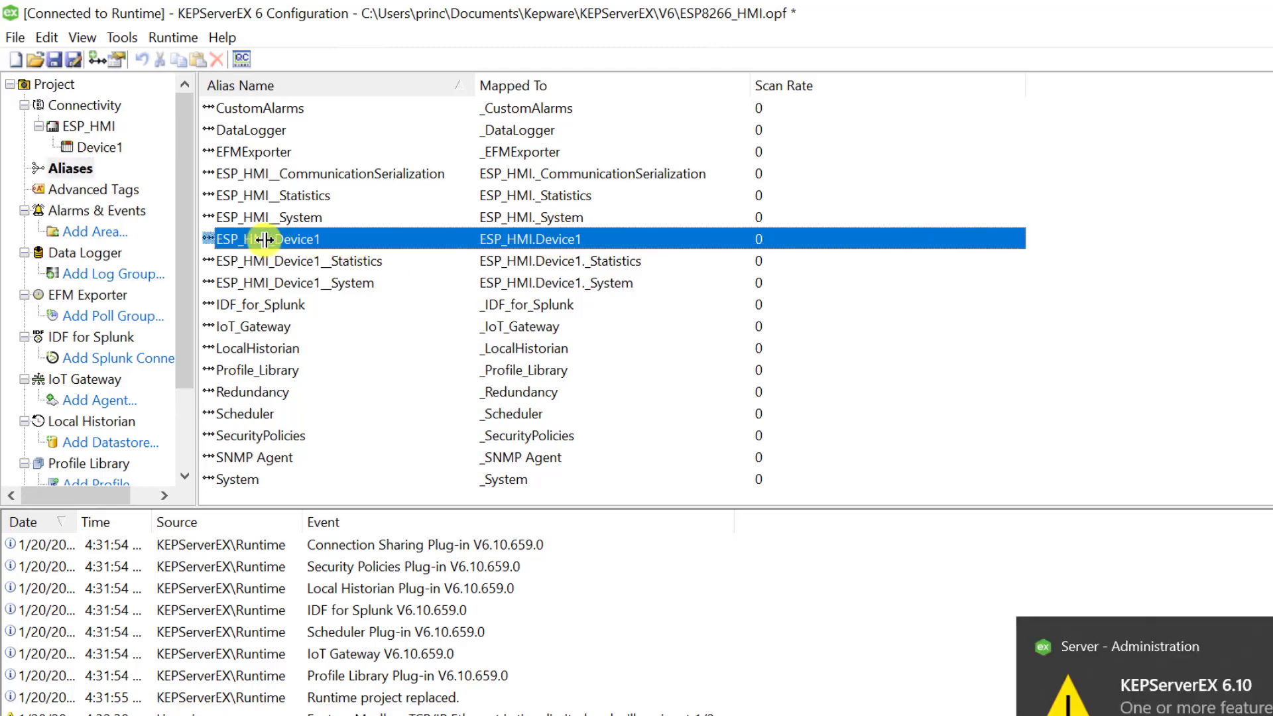
left_click(342, 260)
left_click(277, 239)
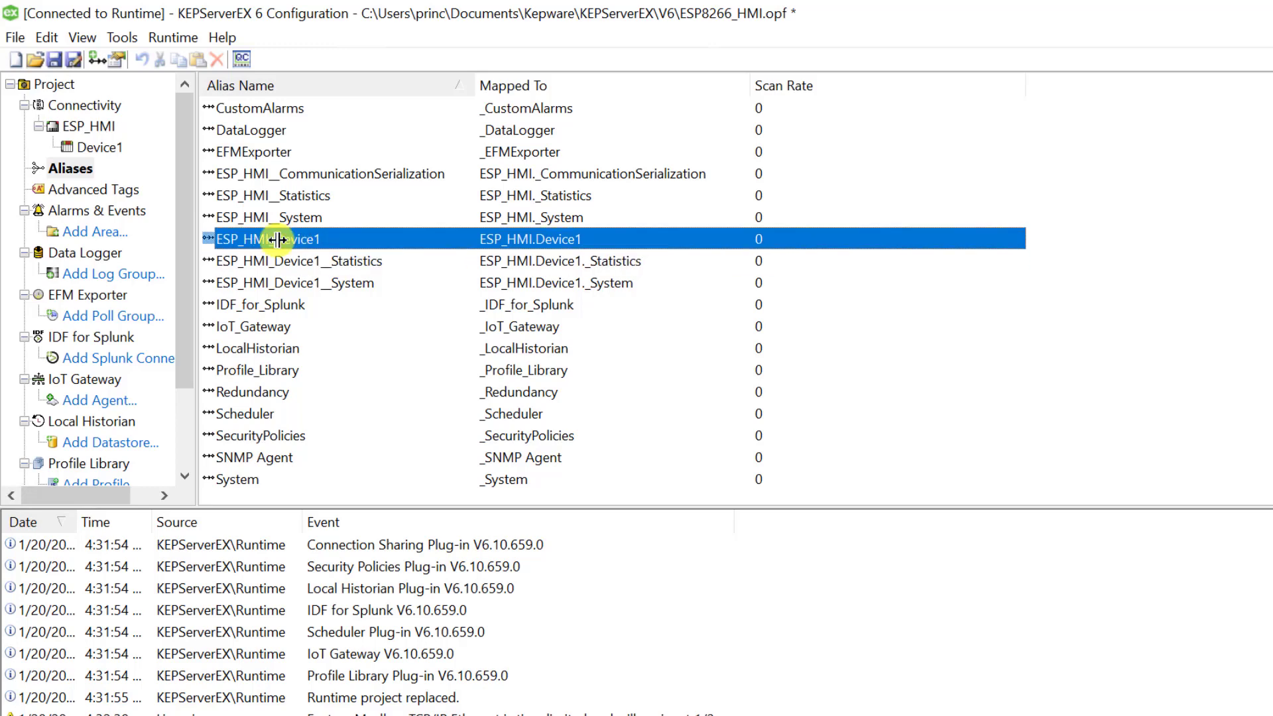
Set Enable FastDDE/SuiteLink connections to Yes in the project properties and apply the change
left_click(53, 84)
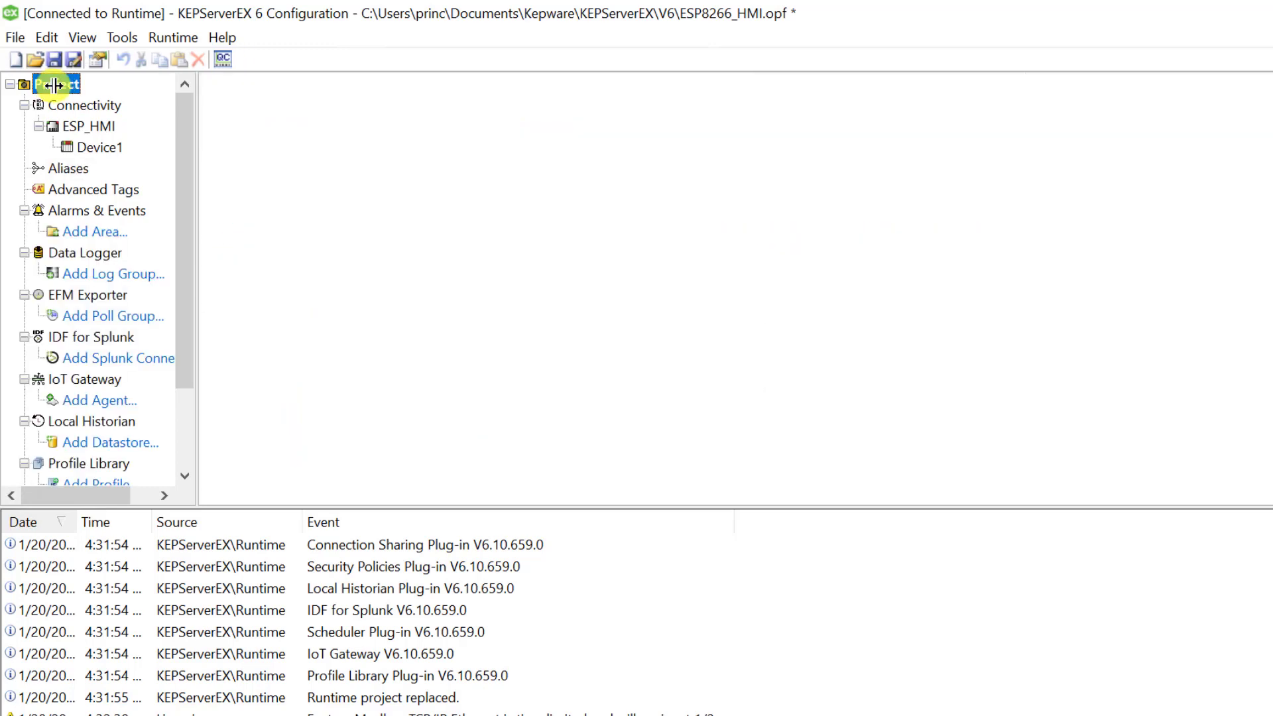
right_click(53, 85)
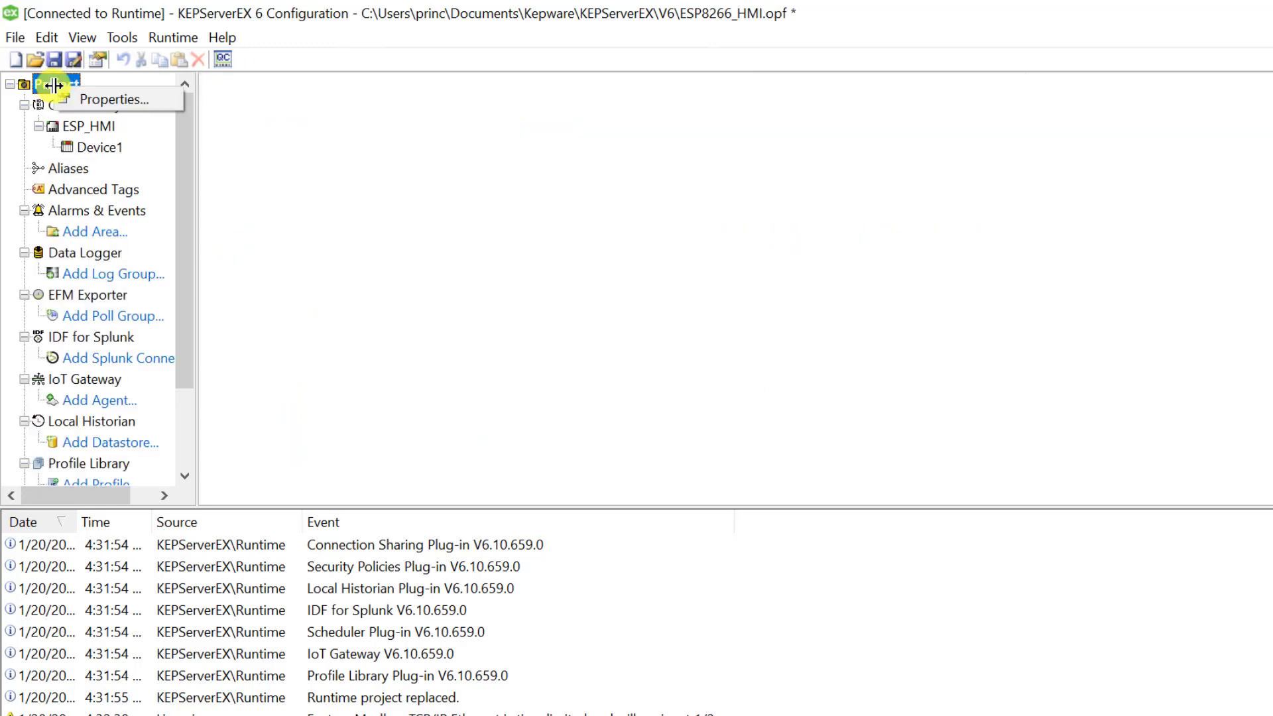
left_click(122, 100)
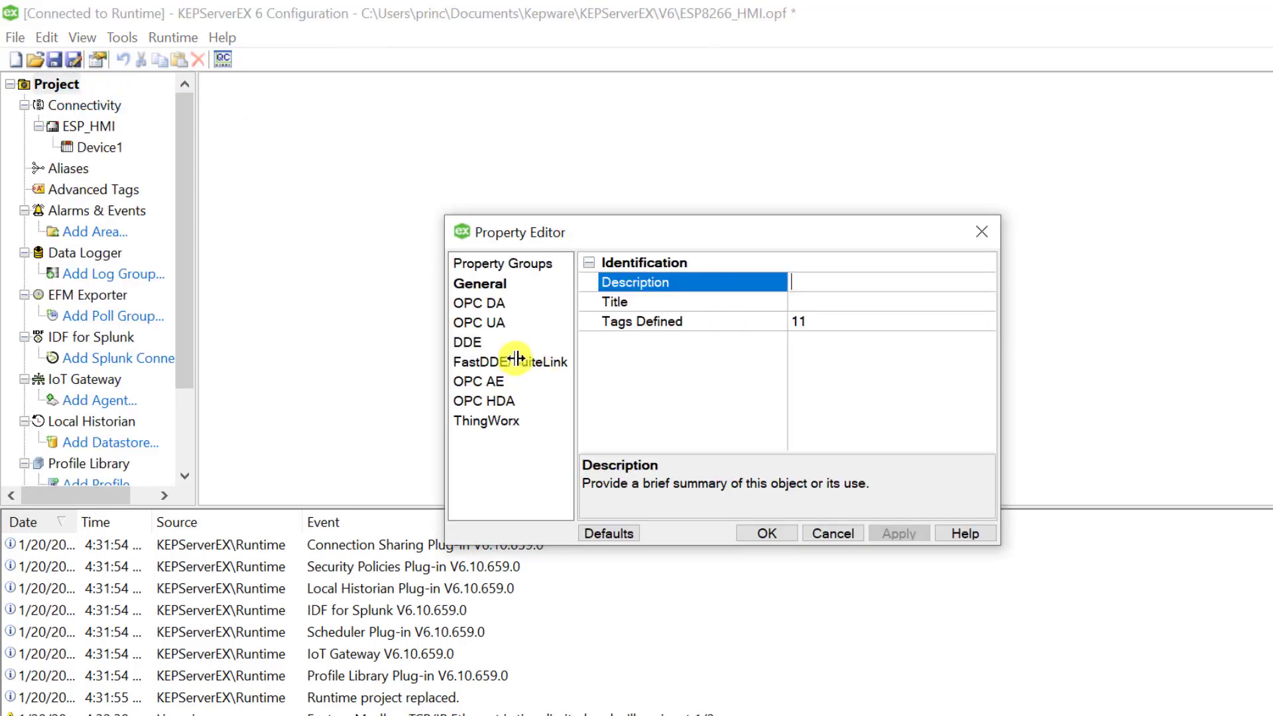
left_click(515, 359)
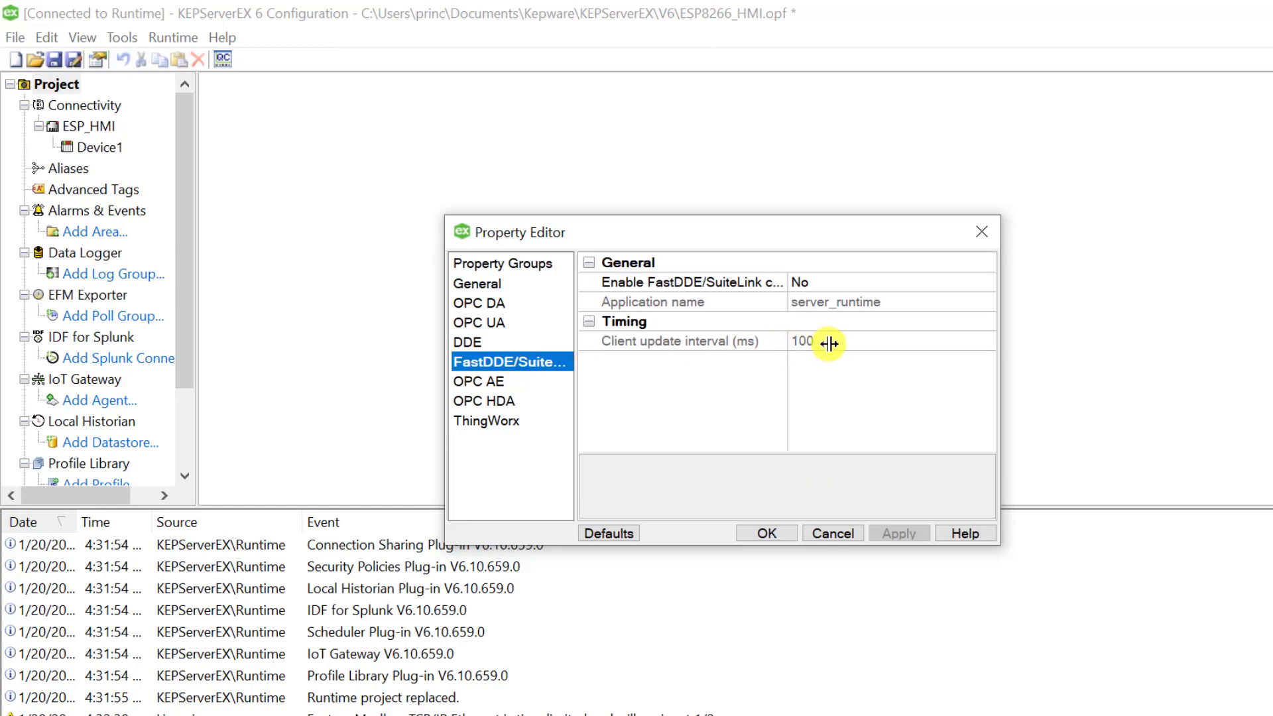
left_click(874, 283)
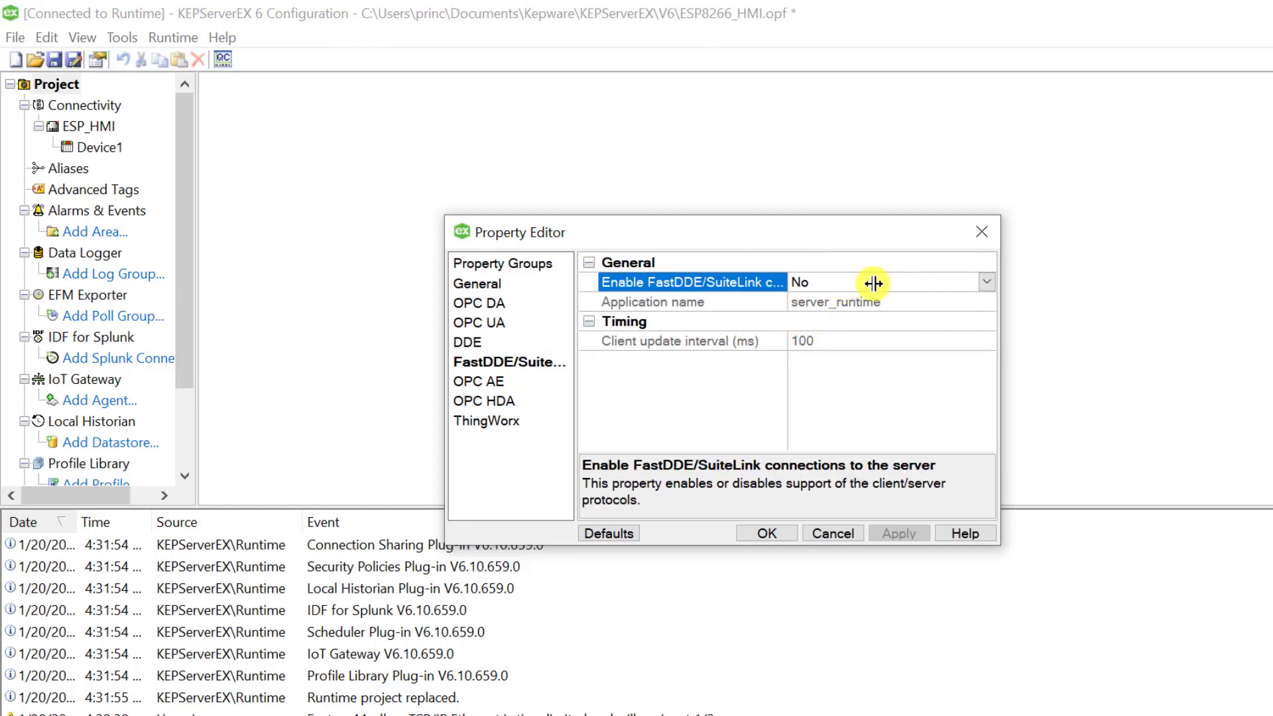
left_click(985, 282)
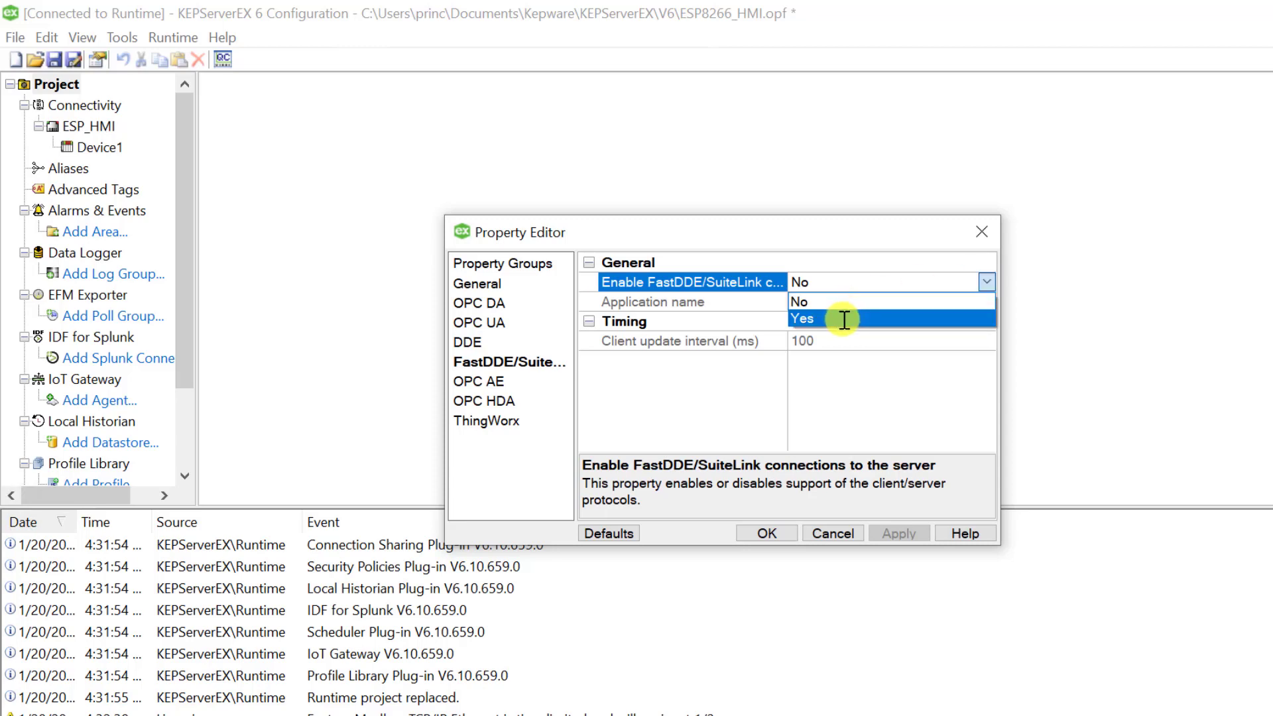
left_click(843, 319)
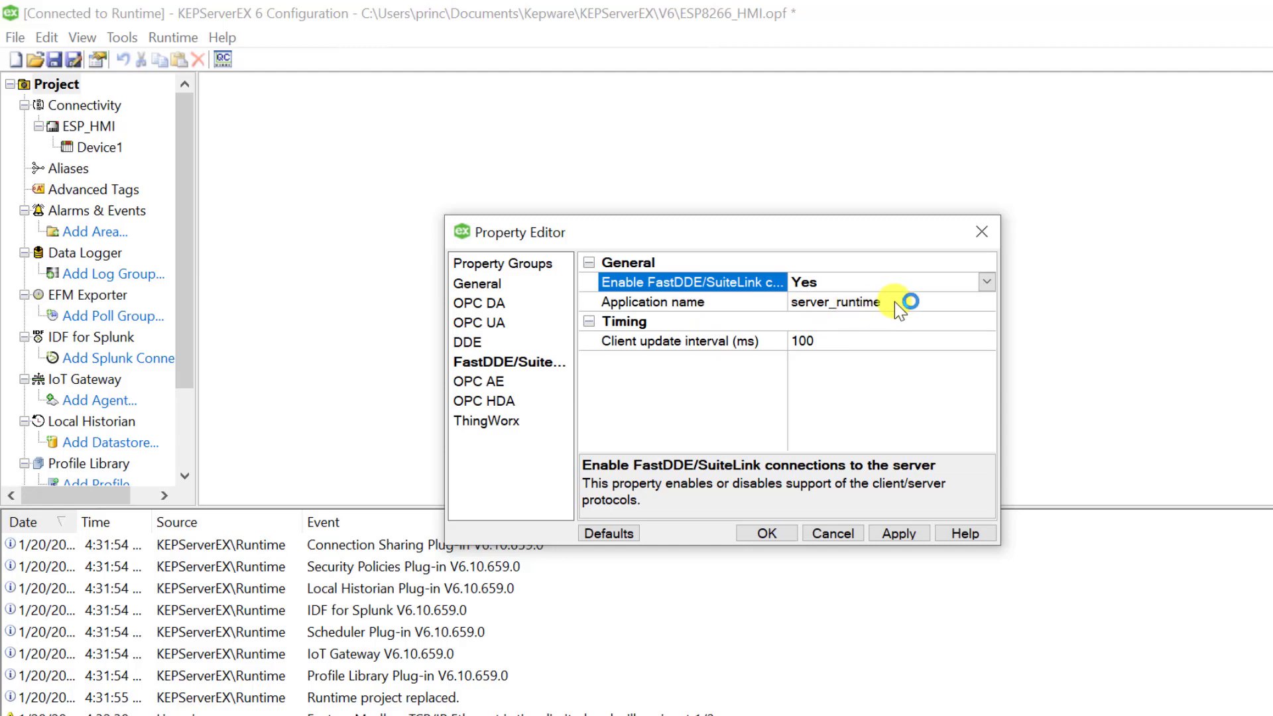
left_click(866, 303)
left_click_drag(868, 306, 779, 311)
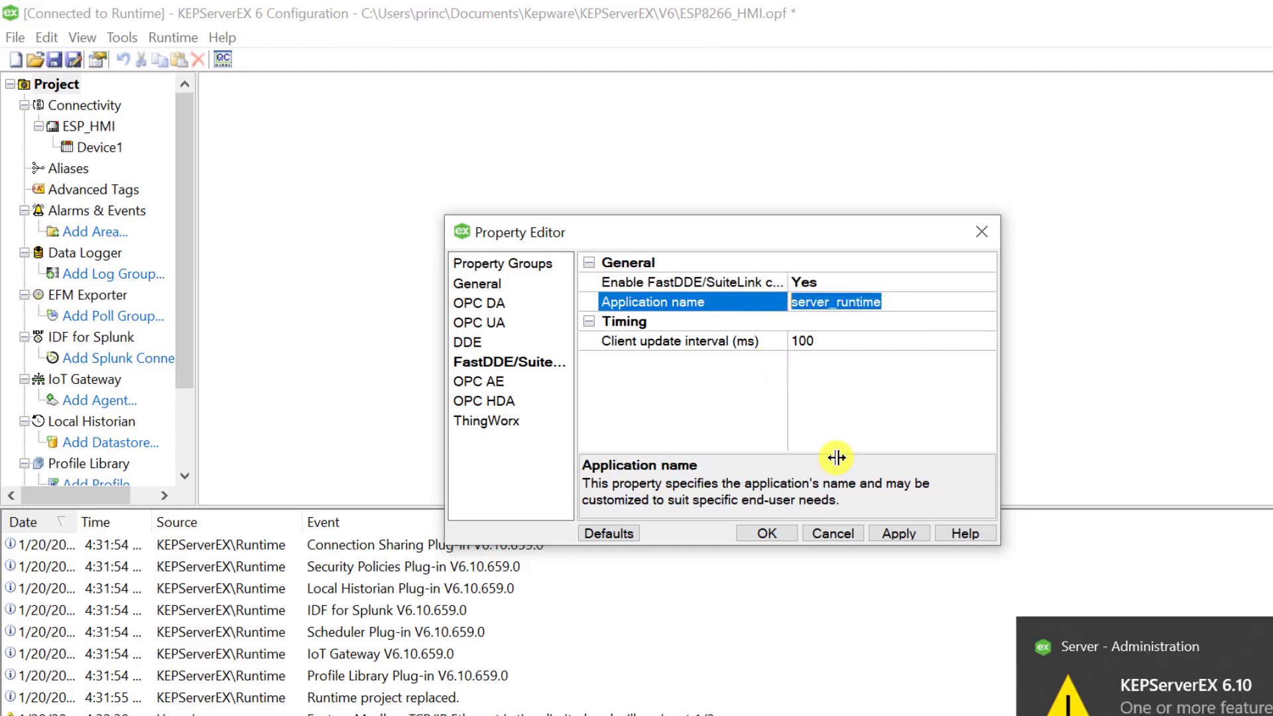
left_click(891, 530)
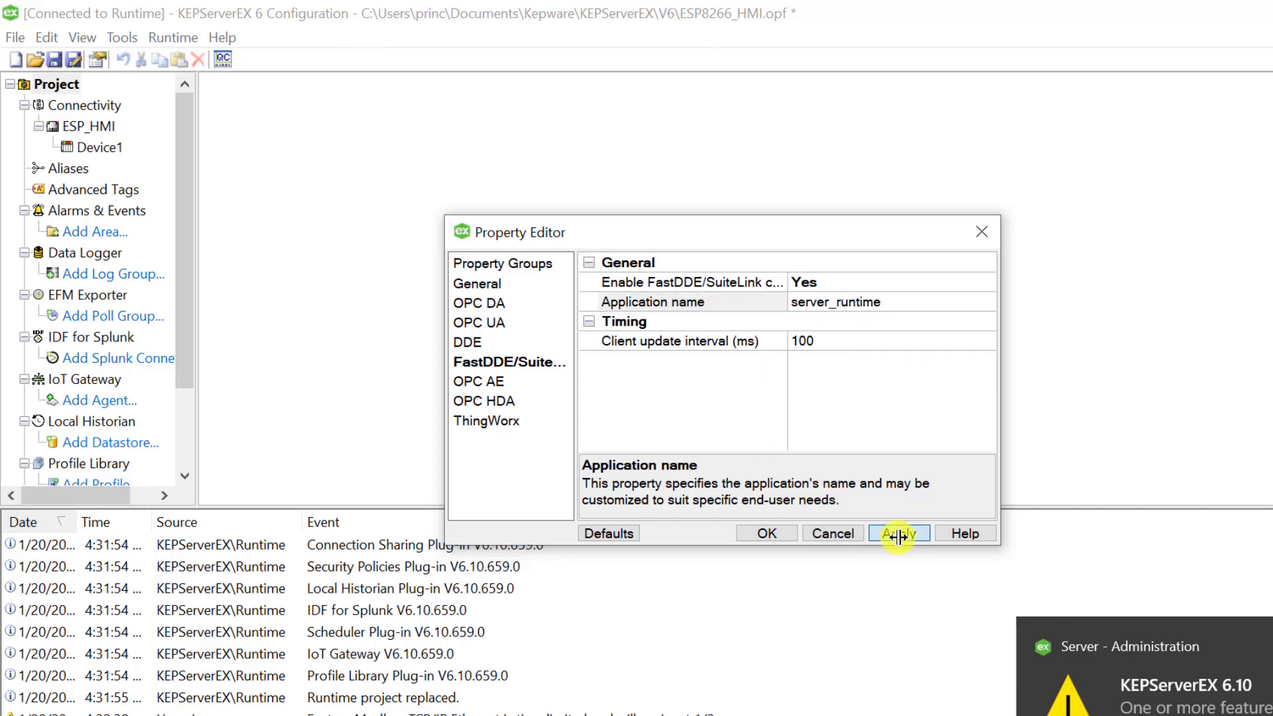
left_click(749, 537)
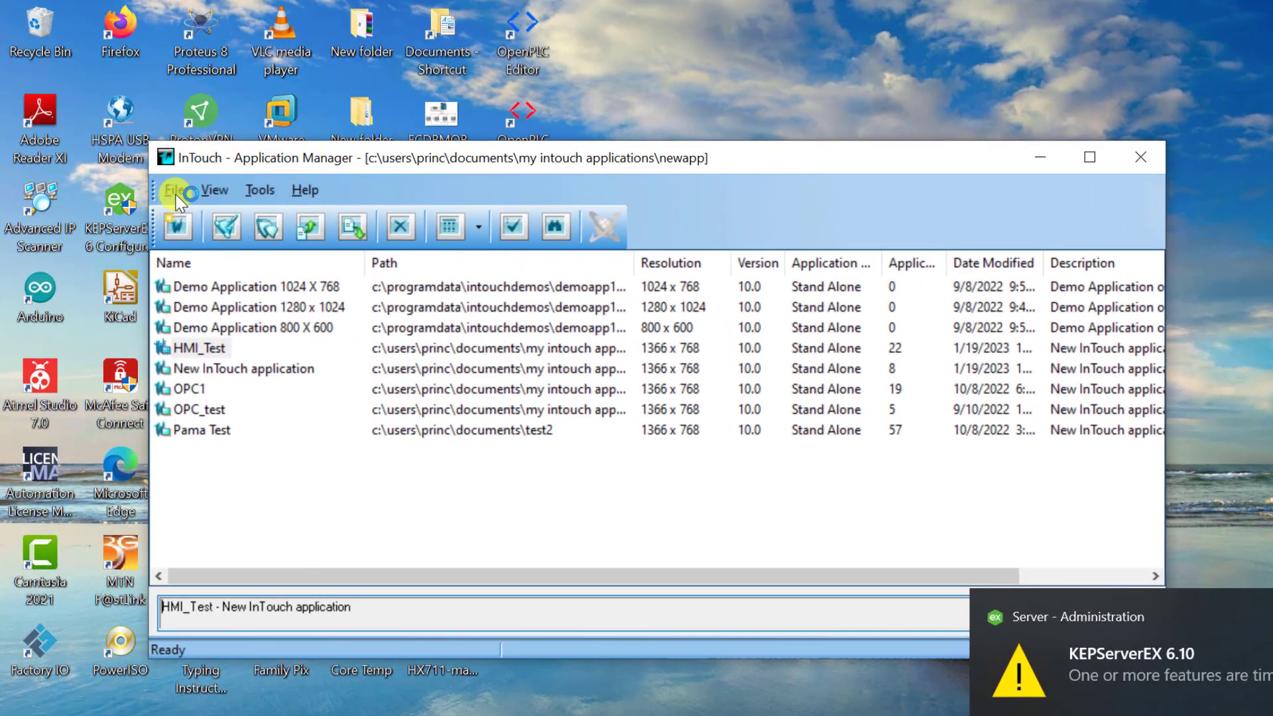
Create a new InTouch application in the directory ESP8266_HMI, name it ESP8266, and open it for editing
left_click(173, 190)
left_click(193, 216)
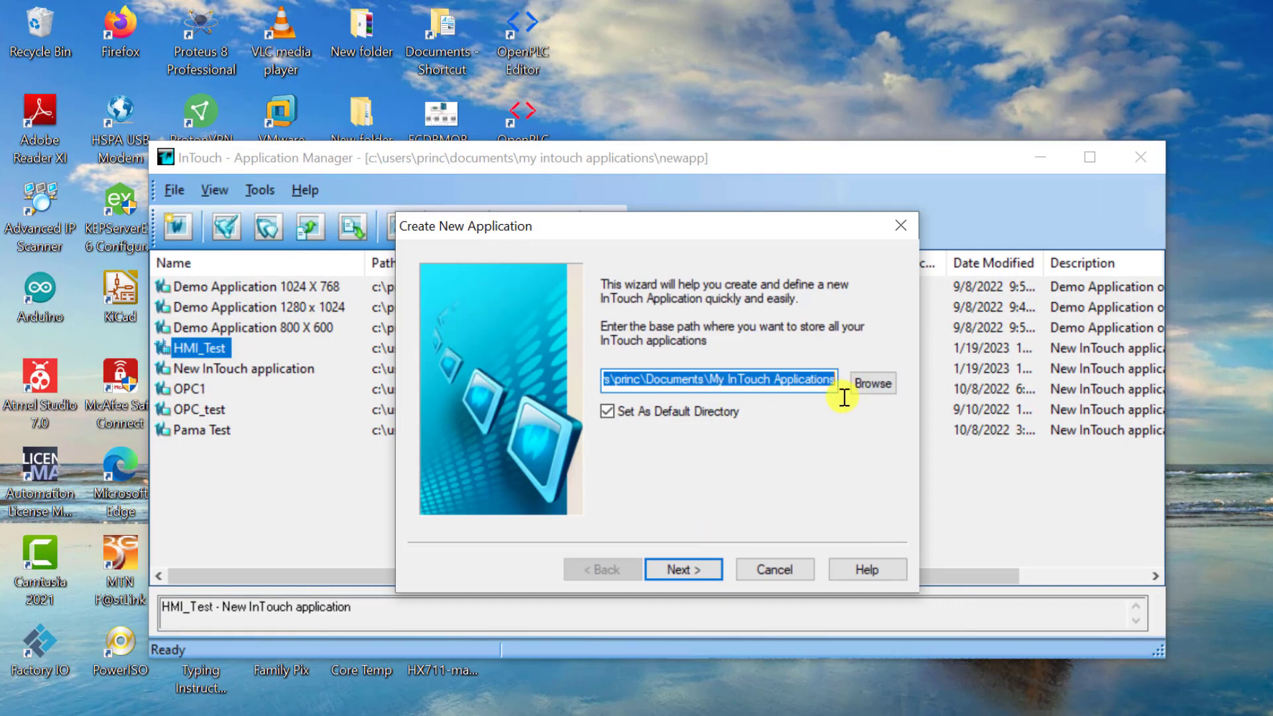
left_click(675, 569)
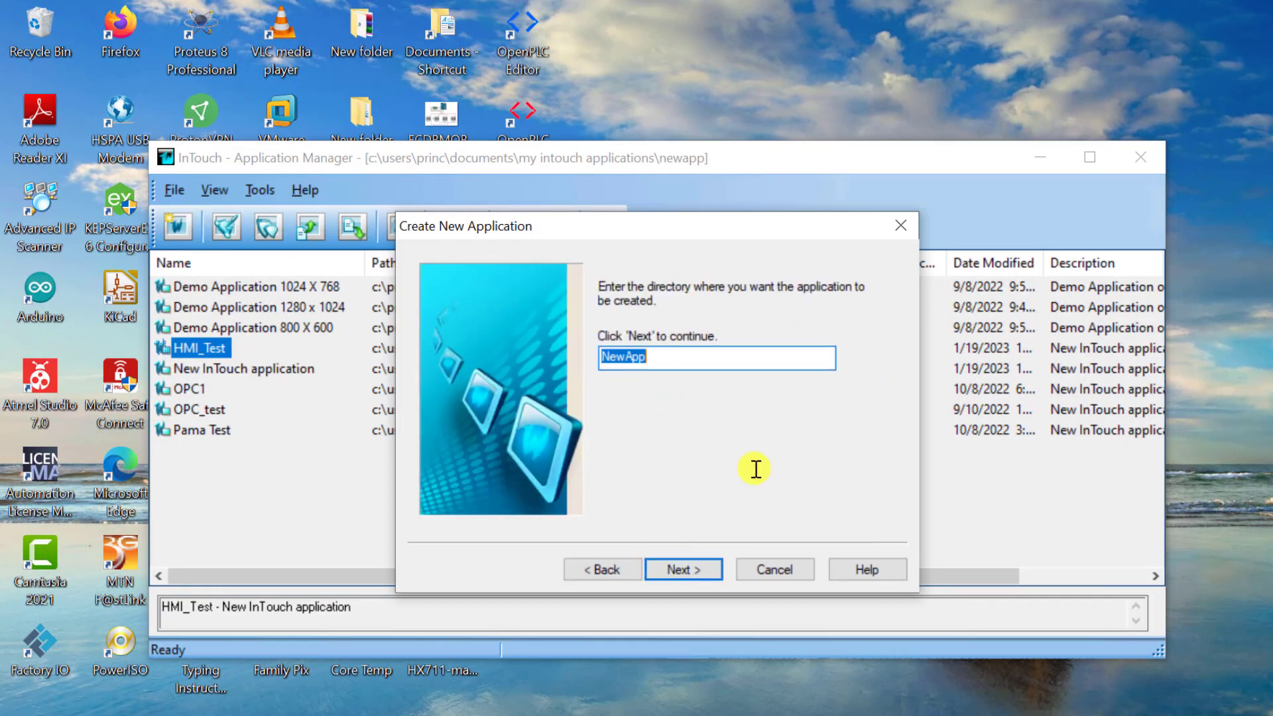
type("ESP8266")
key("Return")
type("E")
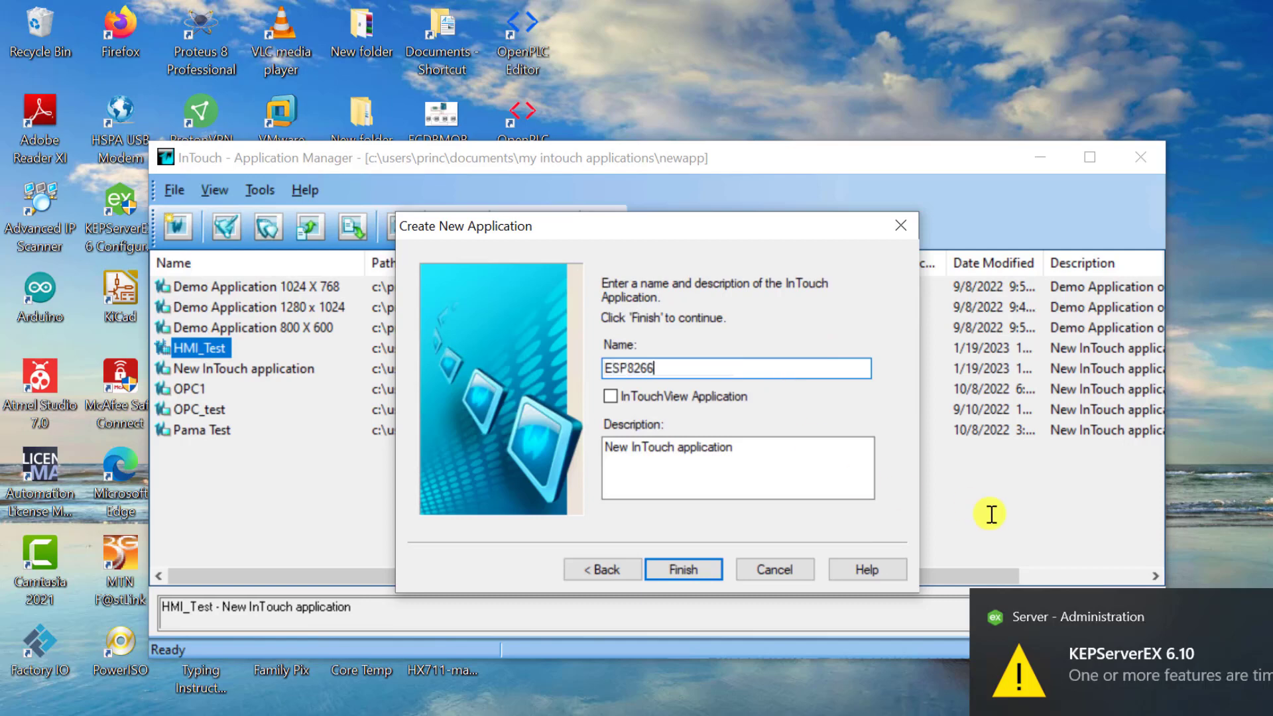
left_click(676, 562)
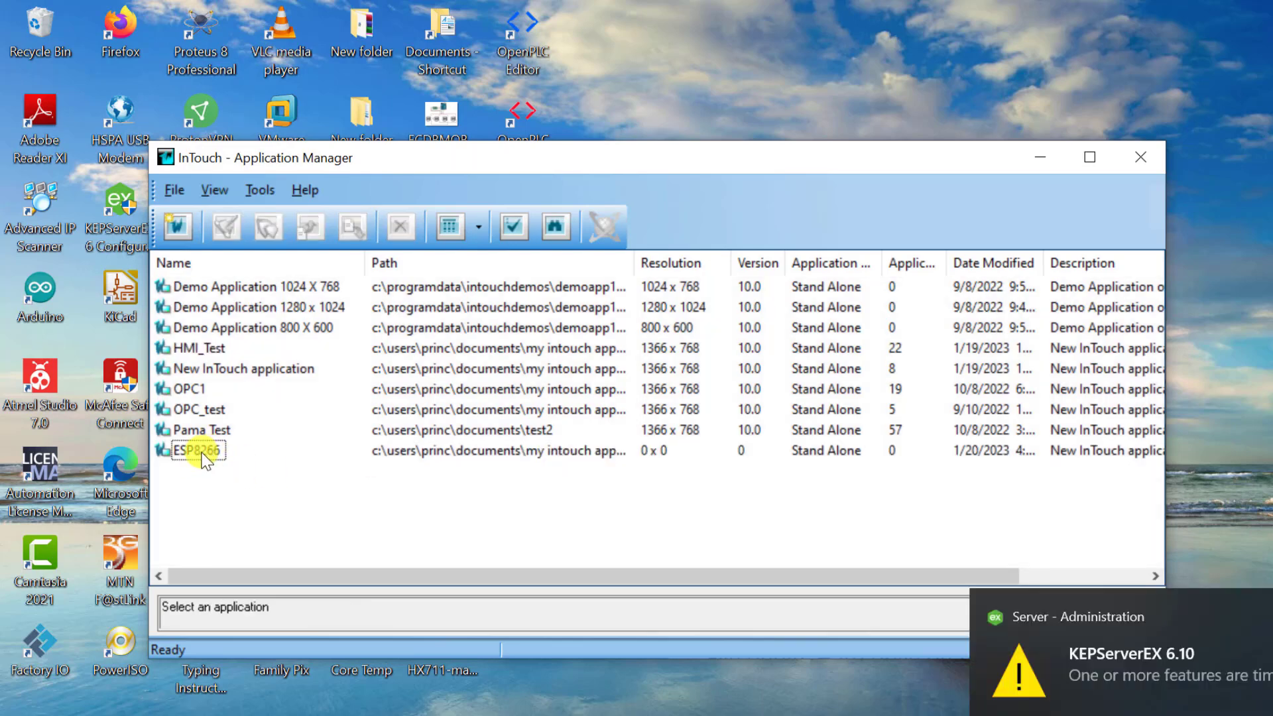
left_click(202, 451)
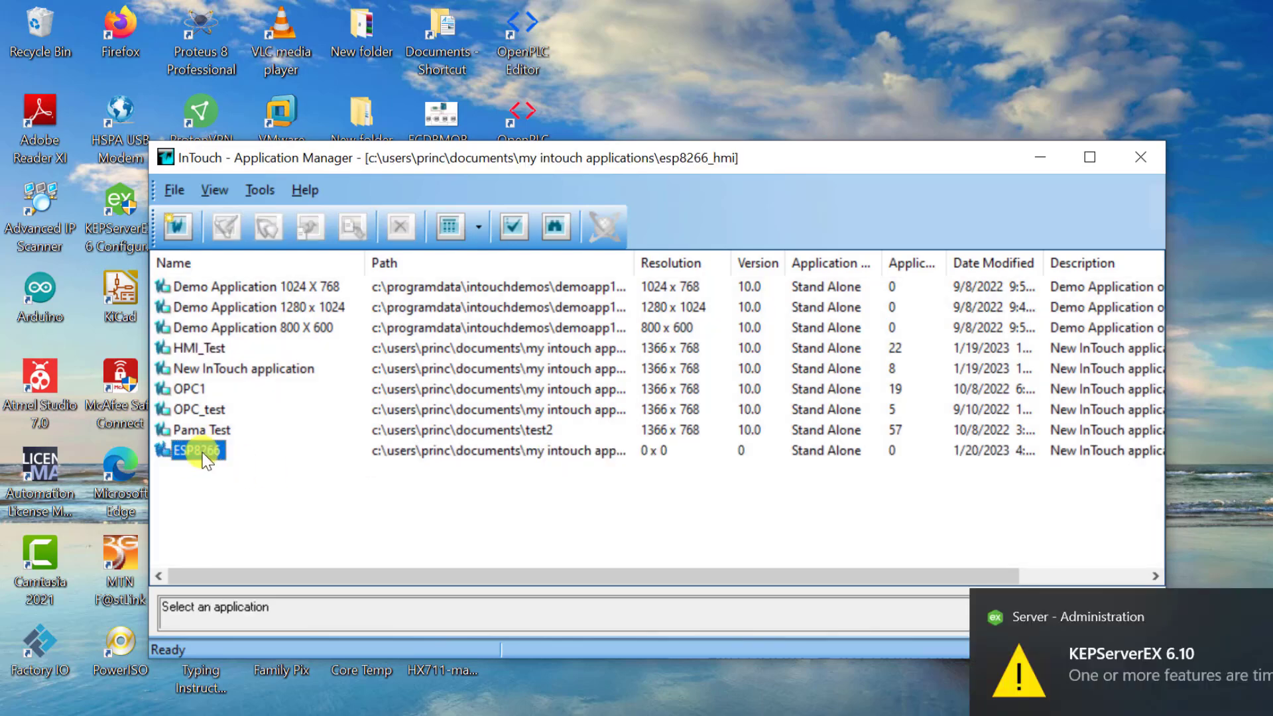
double_click(201, 452)
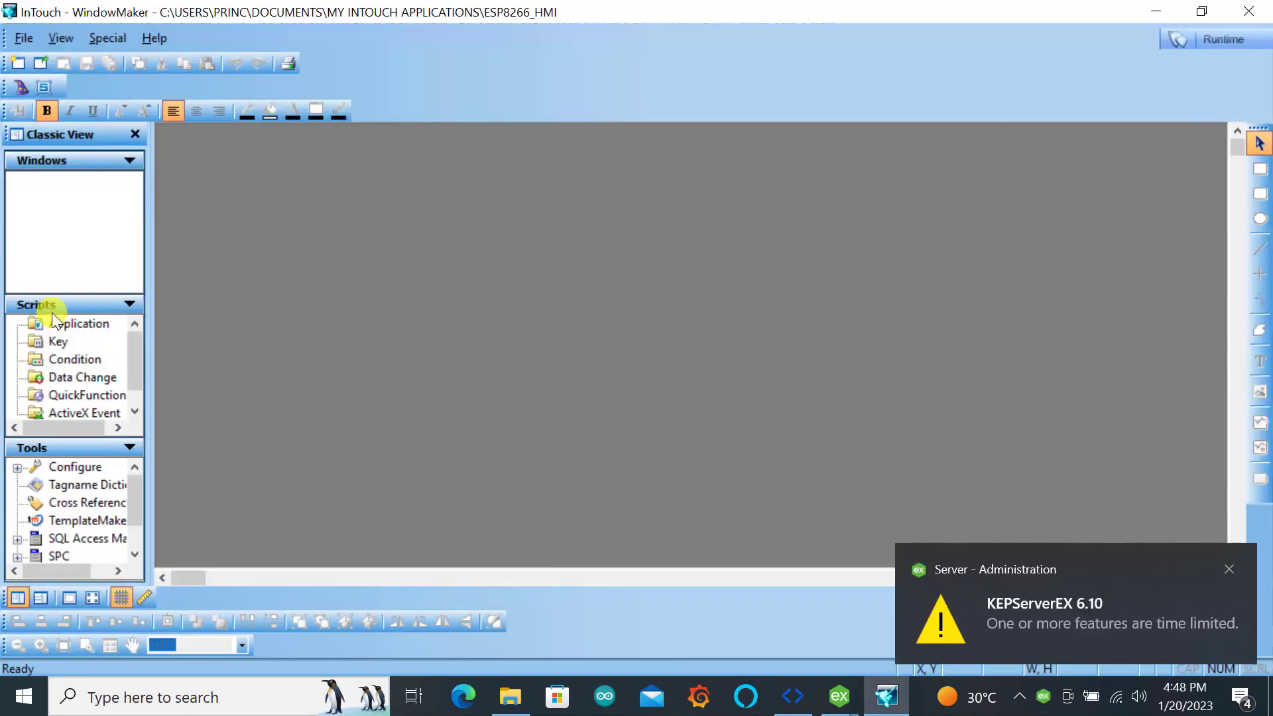
Create a window named Main and enlarge it to fill most of the drawing workspace
right_click(81, 199)
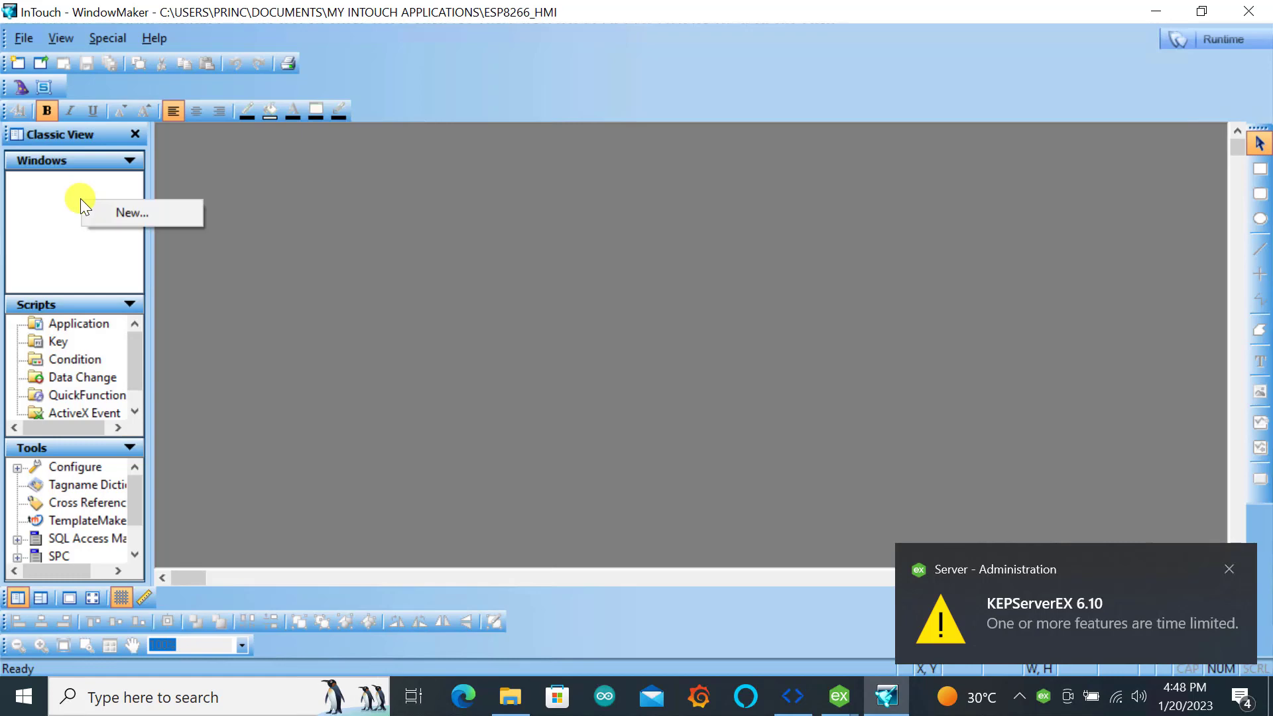
left_click(128, 215)
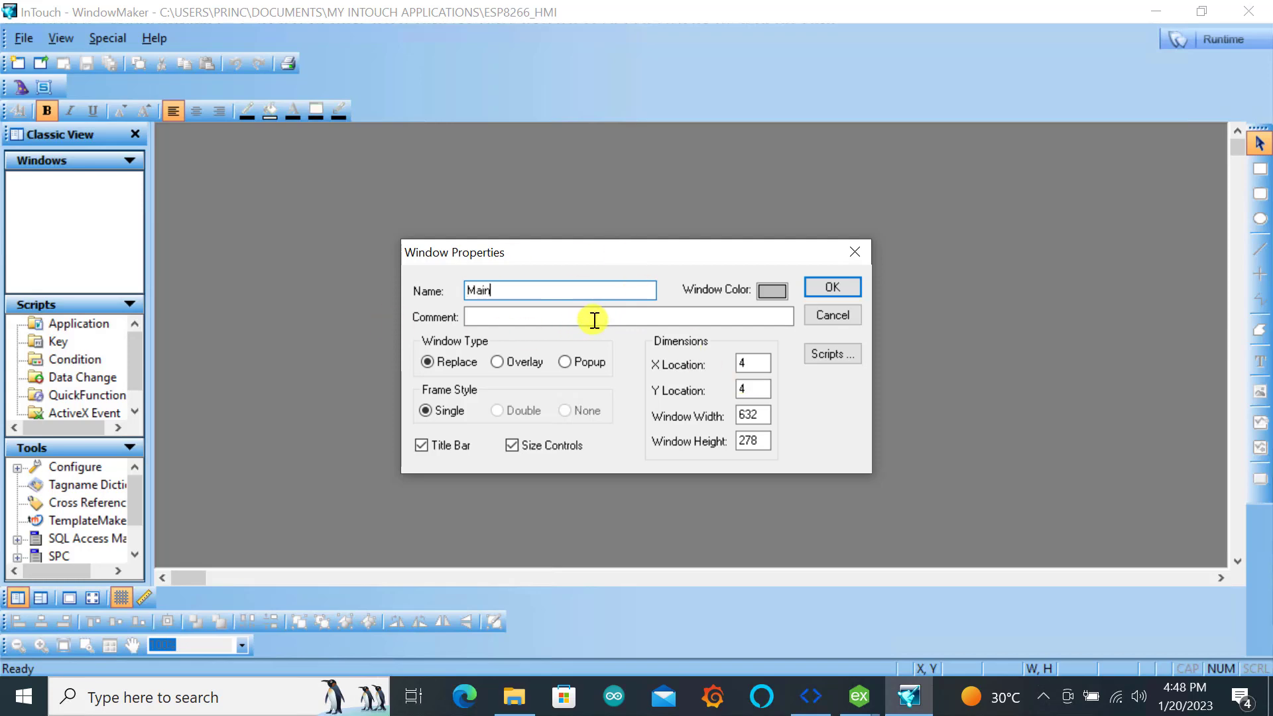
left_click(840, 288)
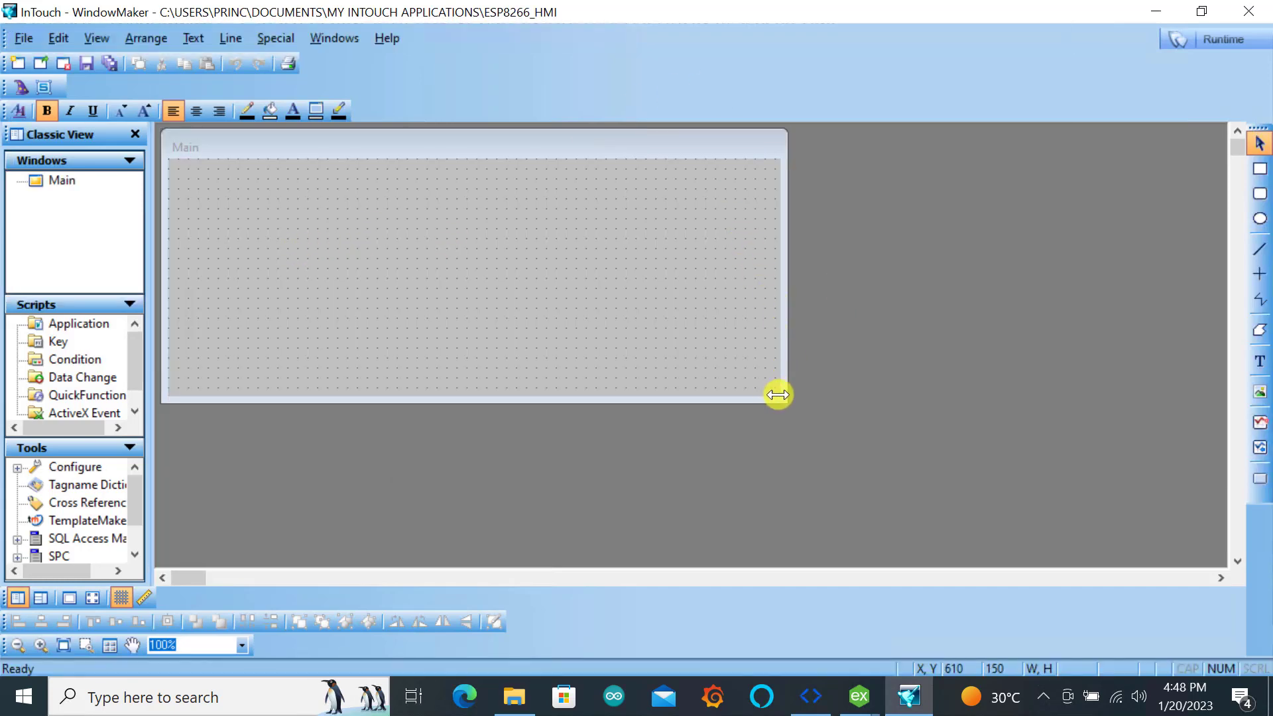
left_click_drag(784, 397, 1132, 562)
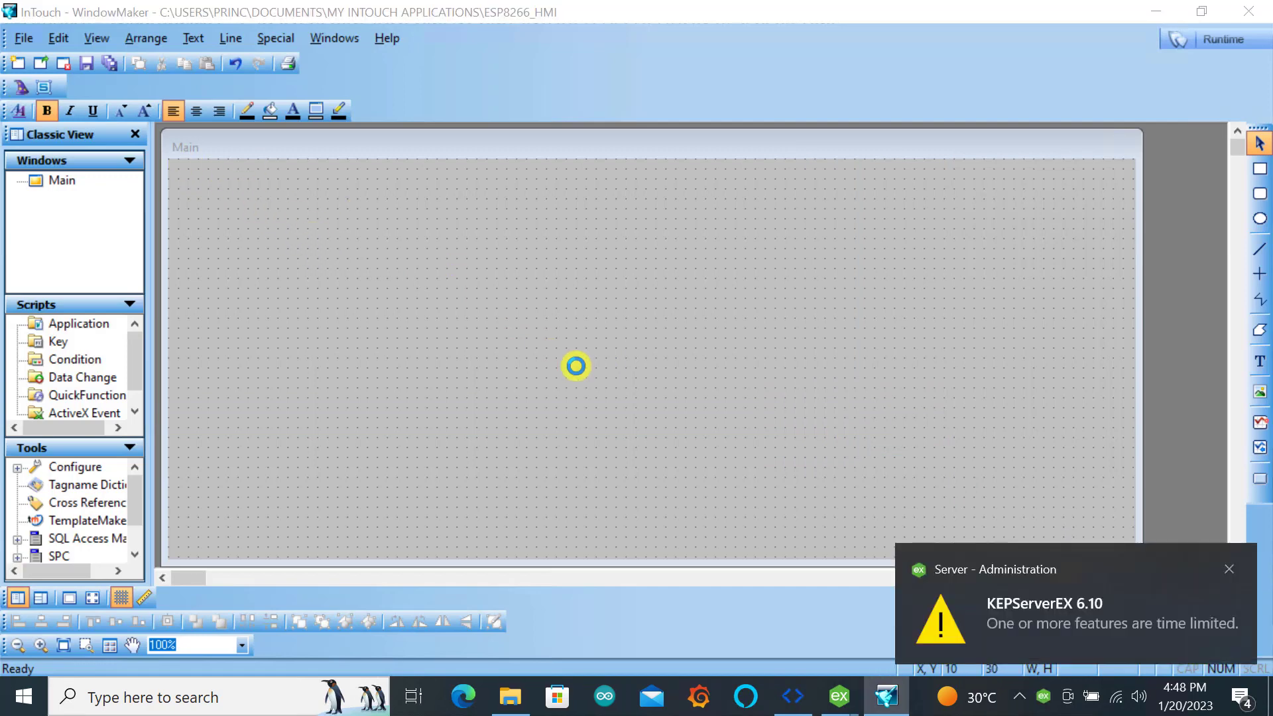
Place a Momentary Button from the Buttons wizards in the upper-left area of the Main window
double_click(575, 365)
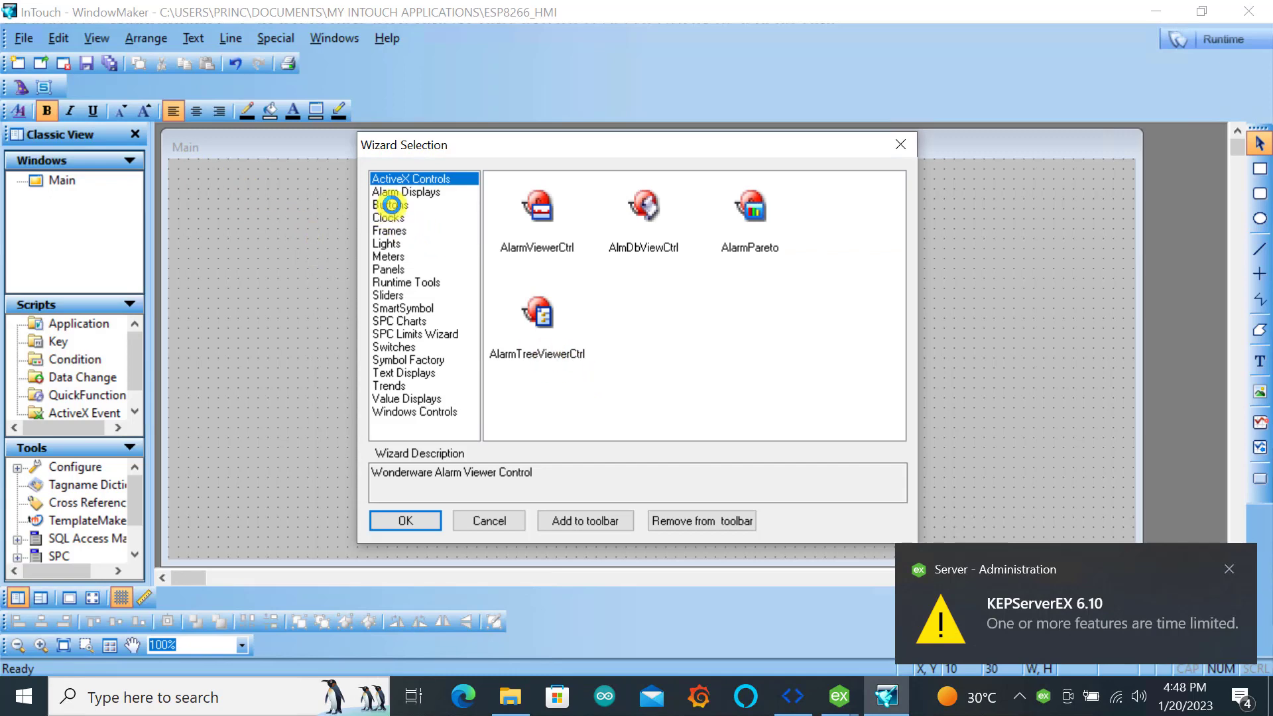
left_click(391, 205)
left_click(643, 425)
scroll(643, 411, "down", 1)
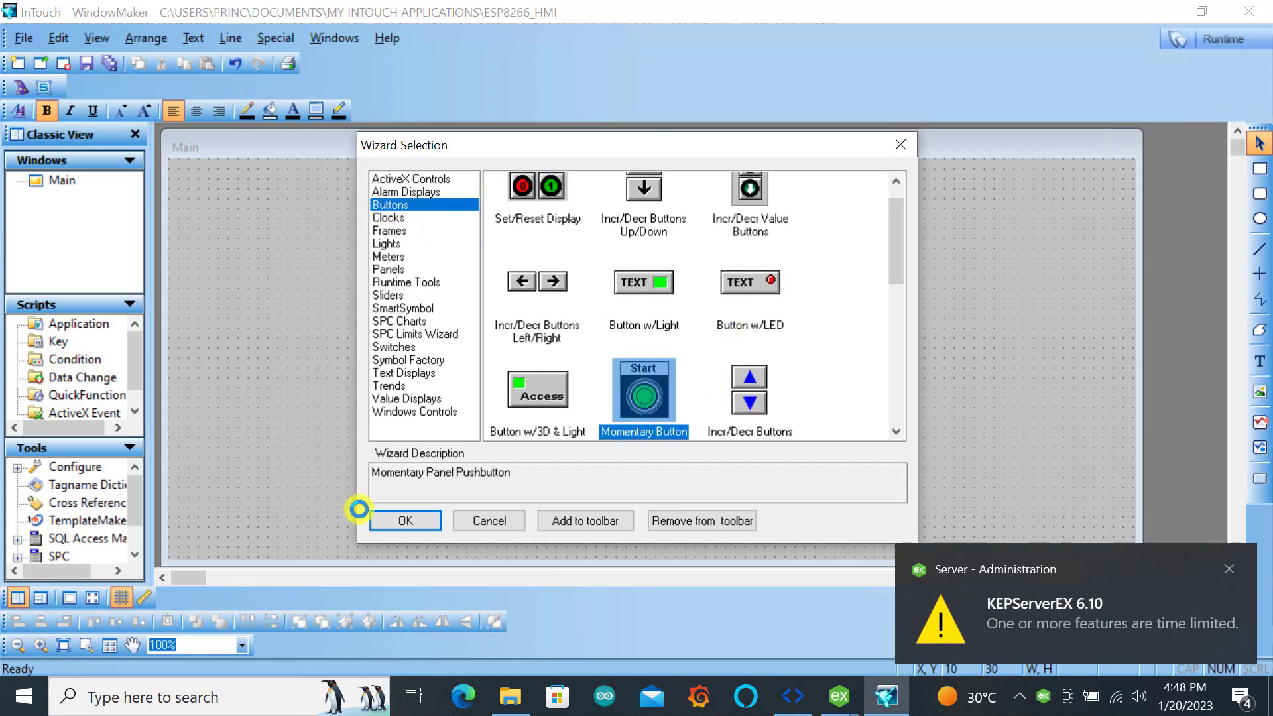
left_click(403, 519)
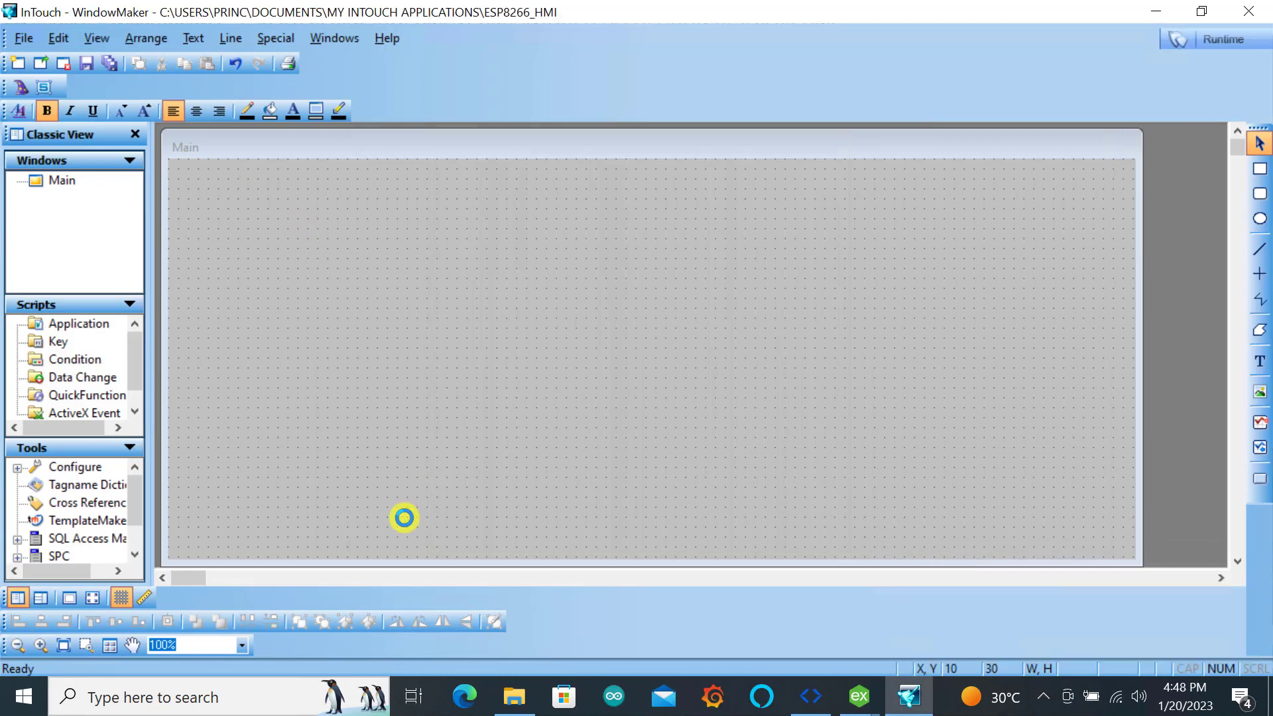
left_click(280, 240)
Add two copies of the Start pushbutton in an evenly spaced row to its right
left_click(421, 270)
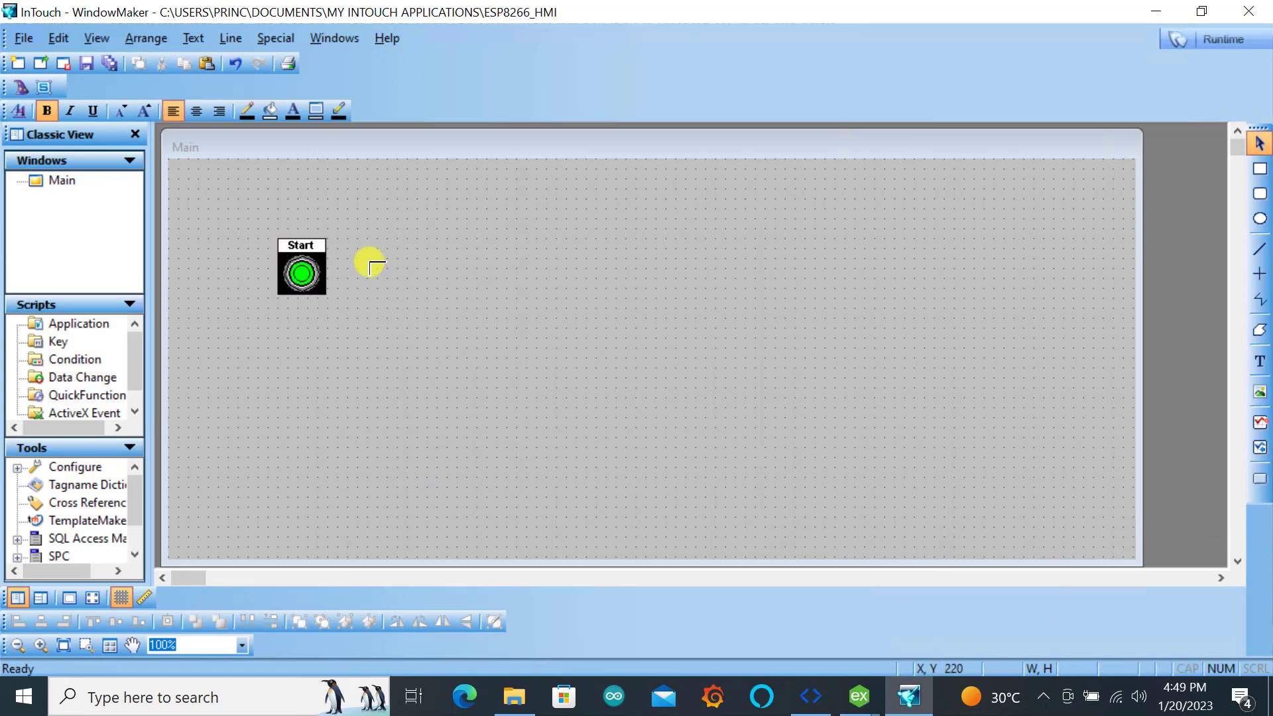
left_click(357, 238)
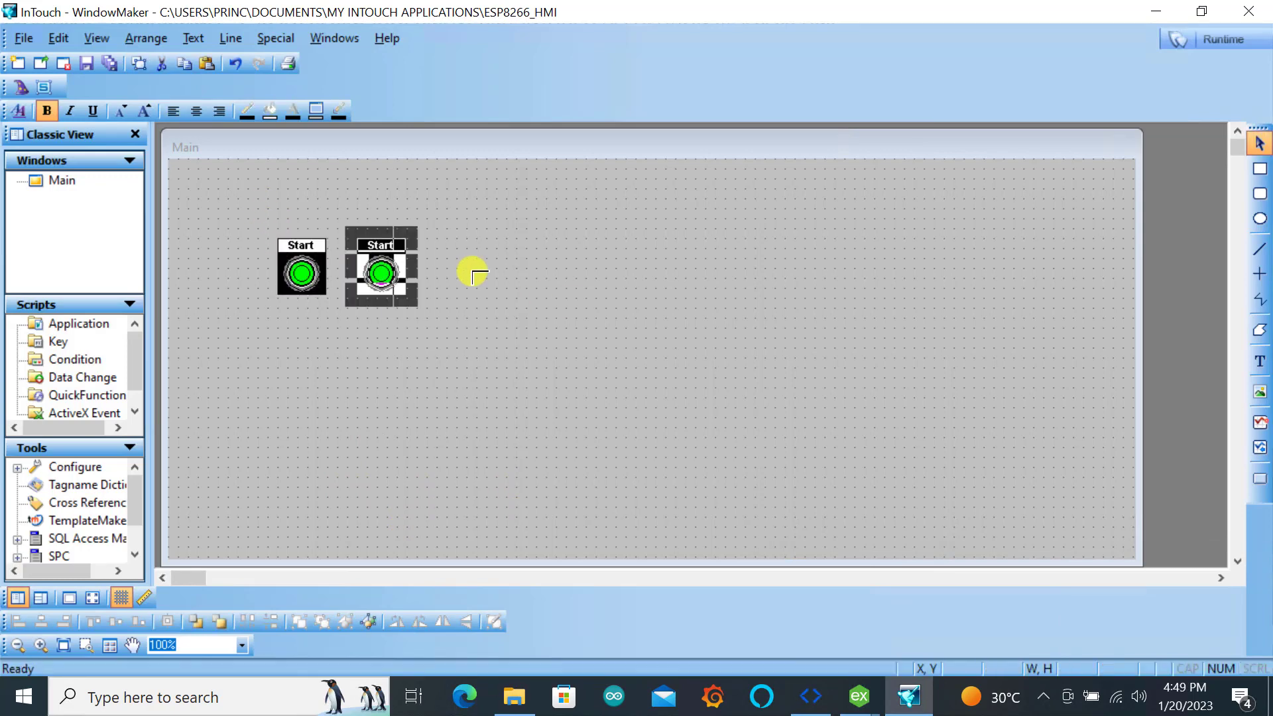
left_click(447, 277)
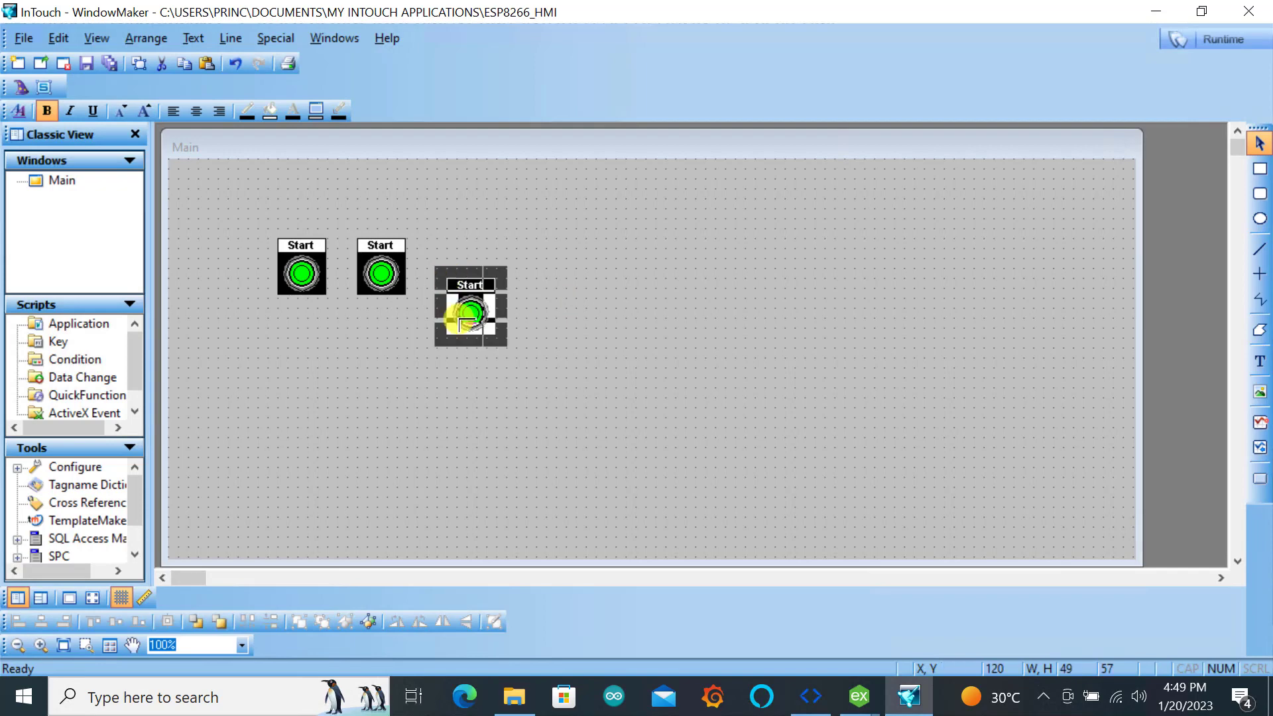
Set the middle pushbutton's label to STOP
left_click(384, 275)
double_click(383, 271)
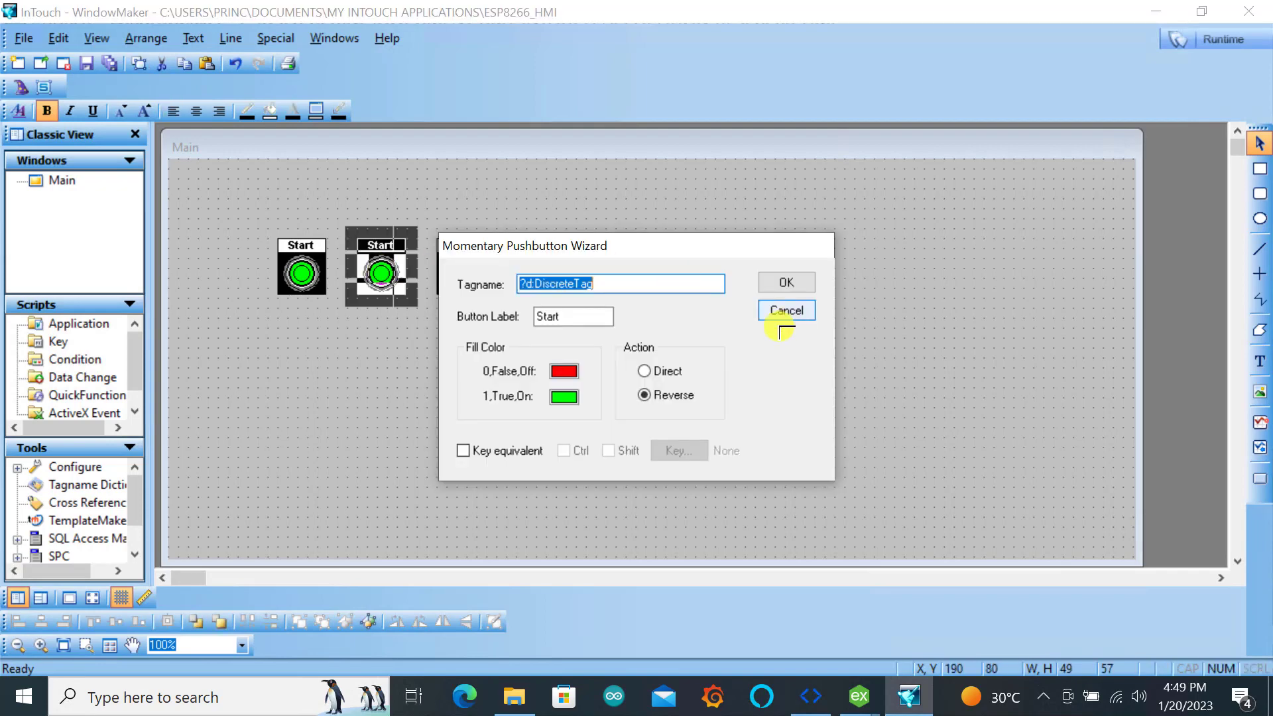
left_click(592, 319)
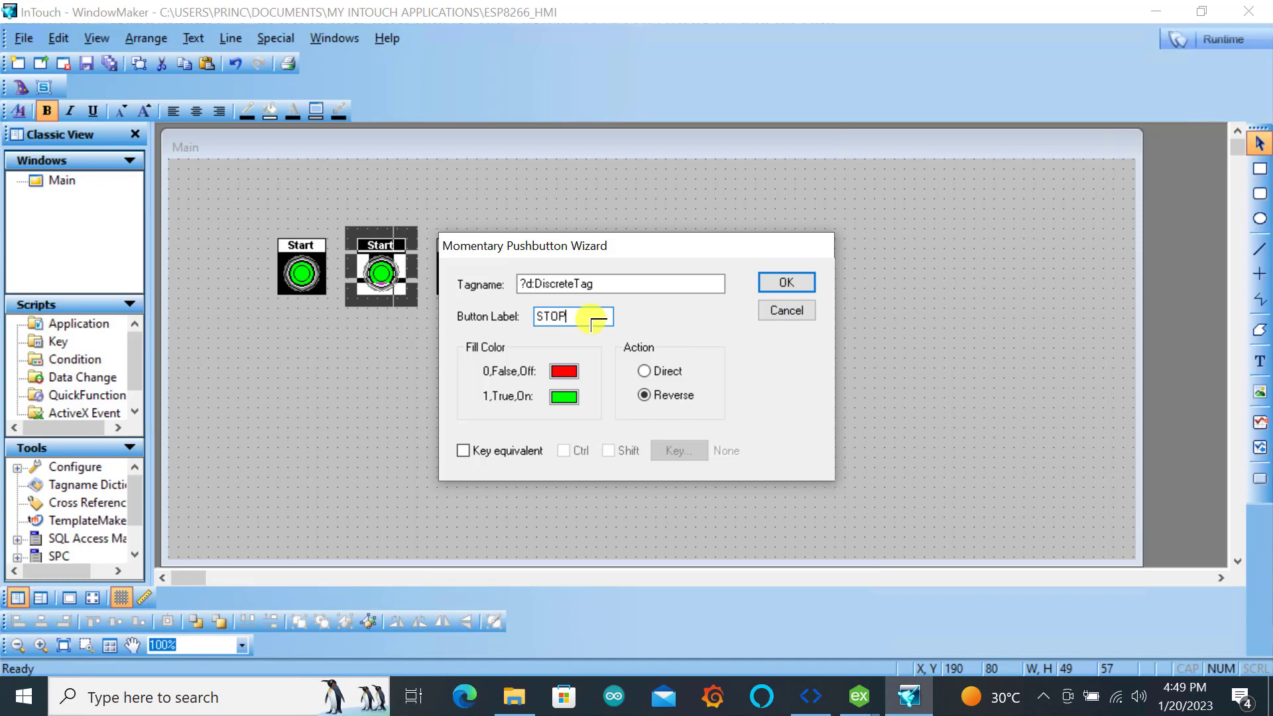
left_click(786, 281)
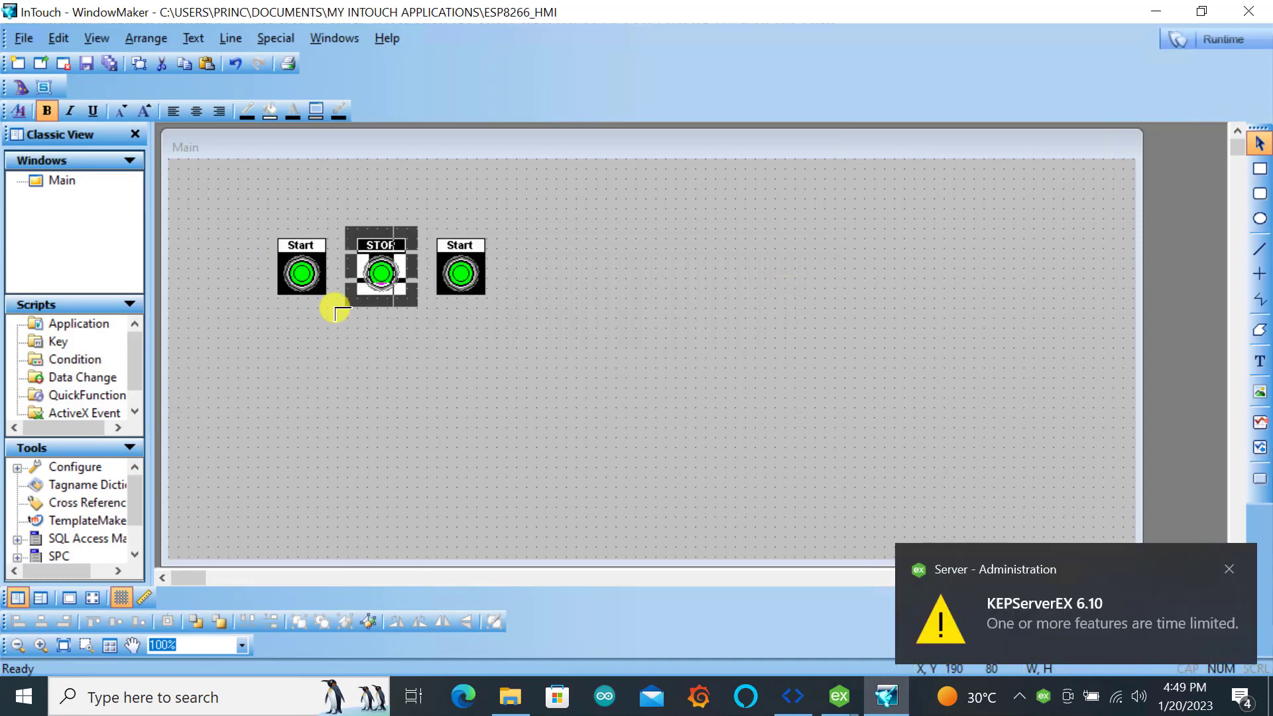
Set the third pushbutton's label to Reset
left_click(432, 379)
double_click(456, 251)
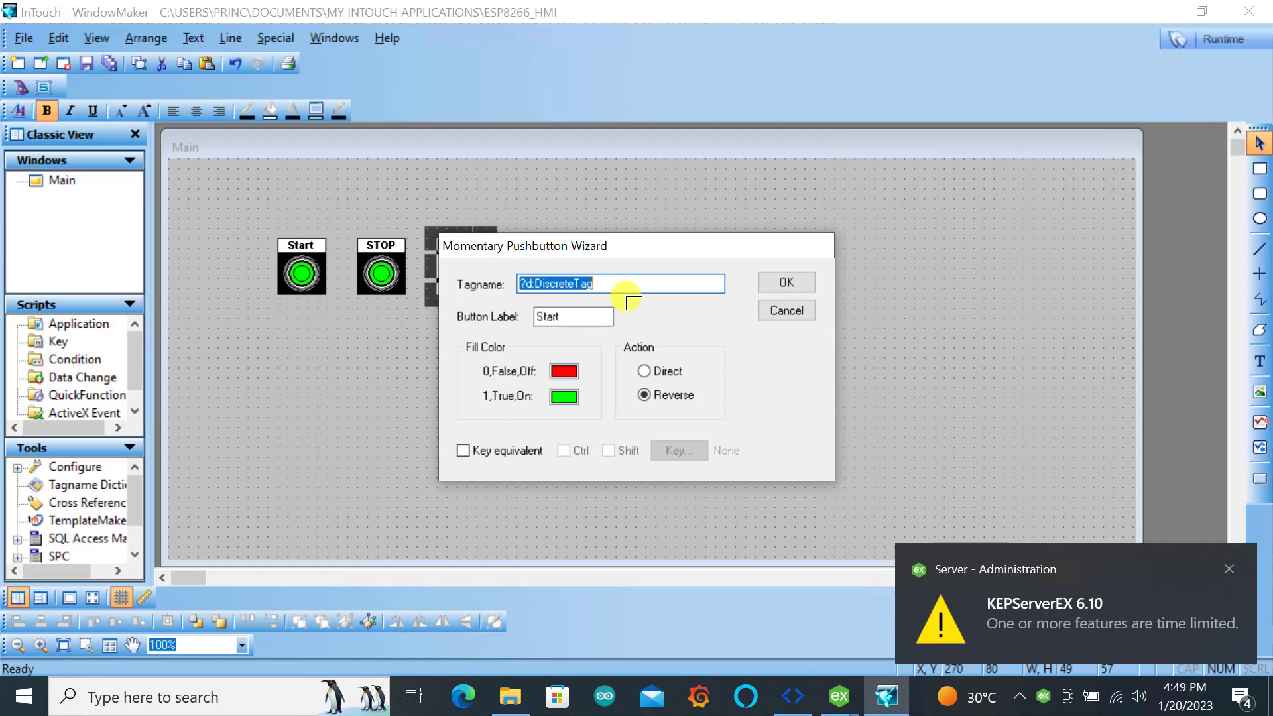
left_click(598, 318)
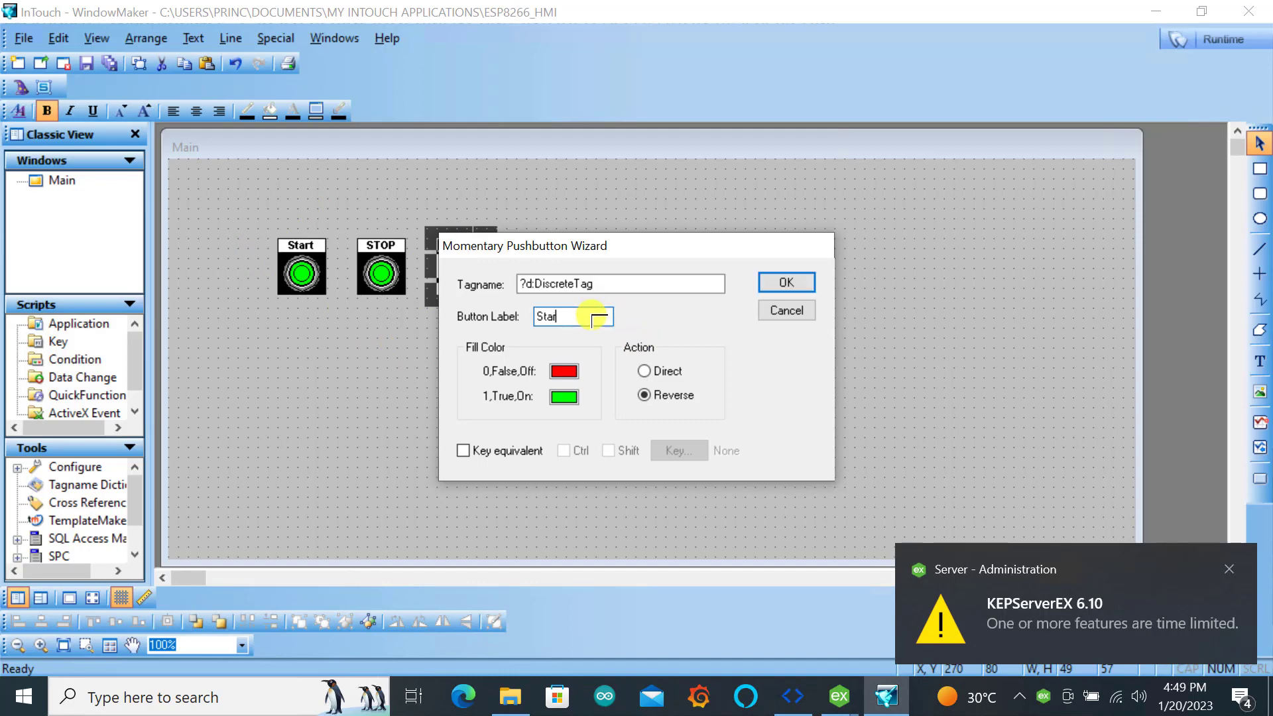
key("BackSpace")
key("BackSpace")
key("BackSpace")
type("Reset")
key("Return")
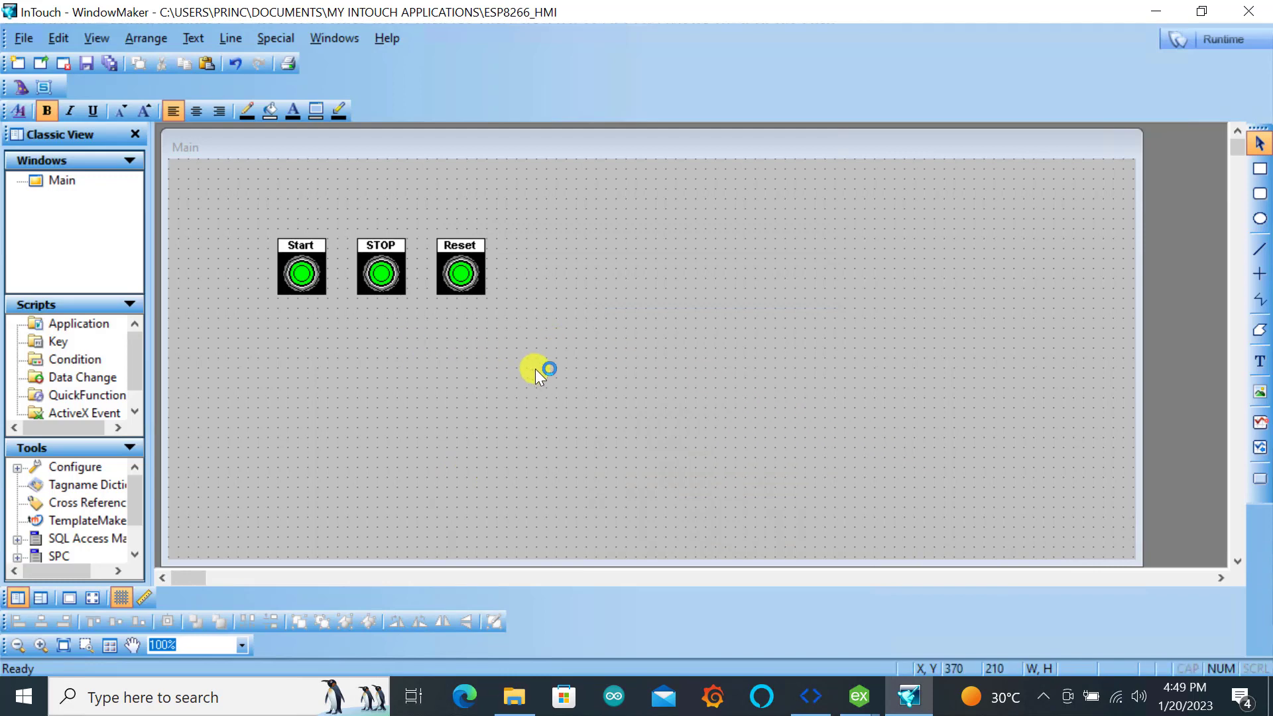
Insert the Motor 1 symbol from the Symbol Factory Motors category and position it below and right of the Reset button
left_click(17, 97)
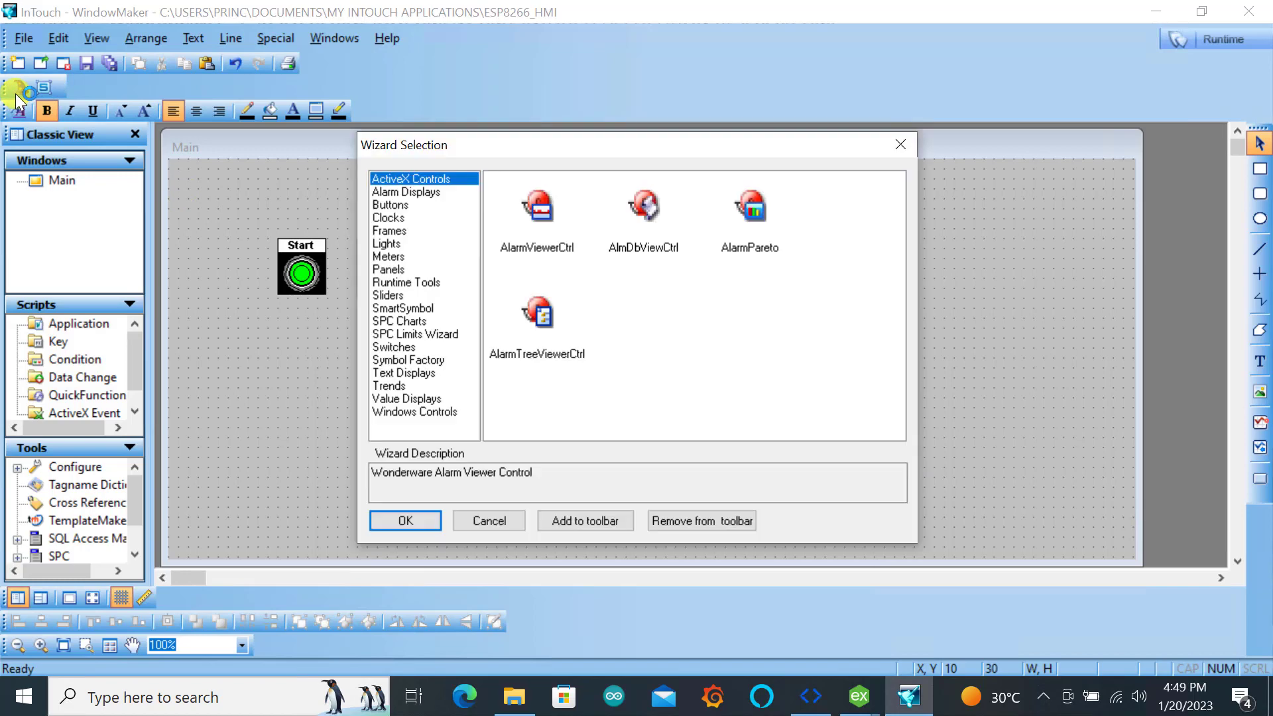
left_click(428, 364)
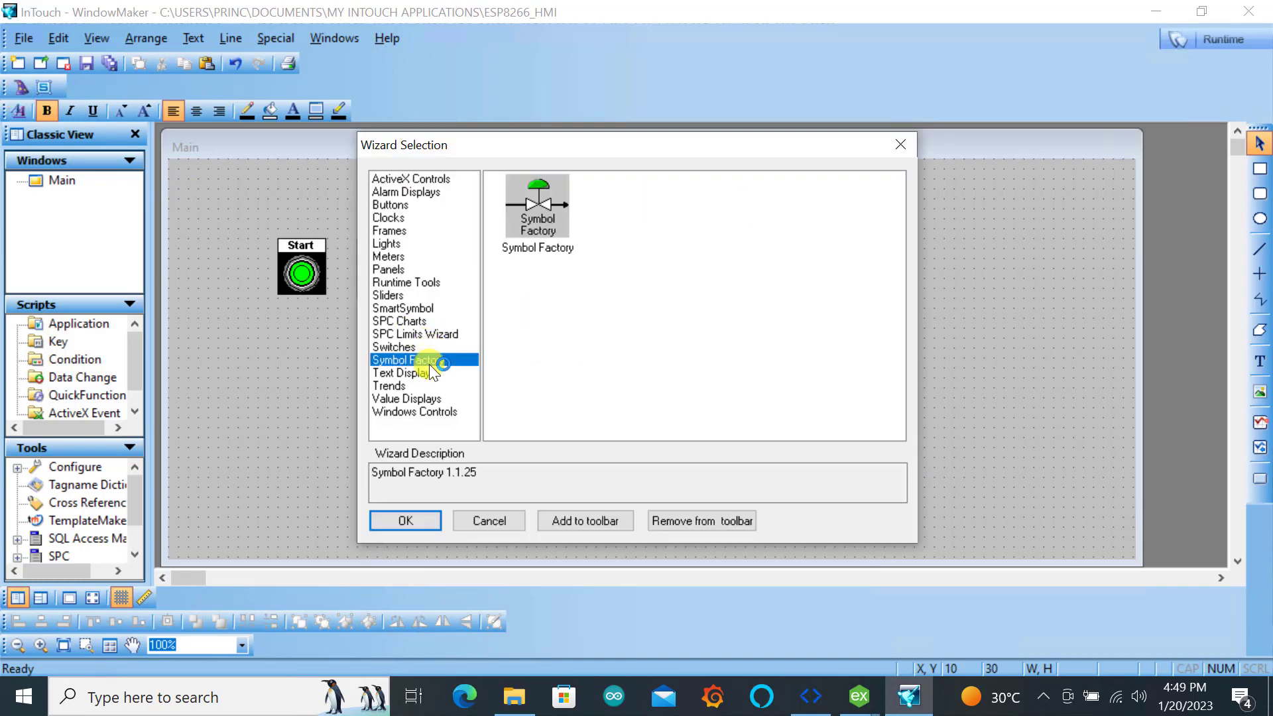
left_click(549, 221)
left_click(411, 519)
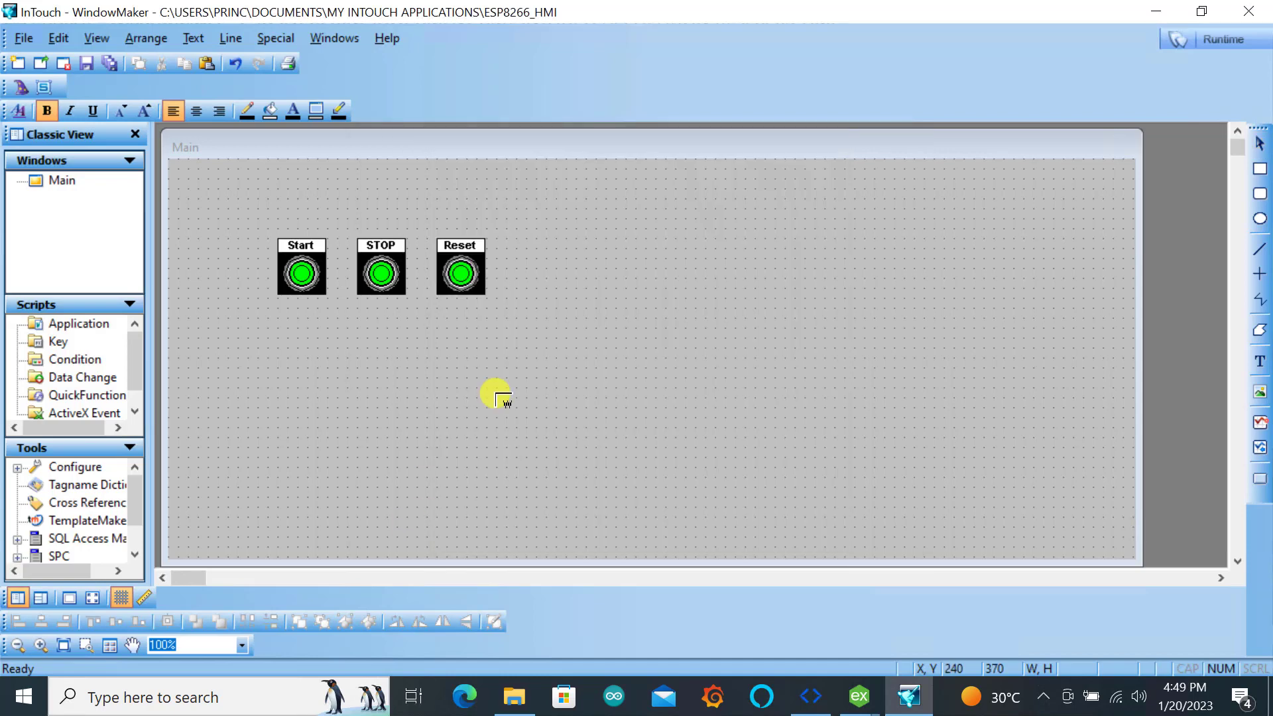
left_click(597, 318)
key("Down")
key("Down")
key("Down")
key("Down")
key("Down")
key("Down")
key("Down")
key("Down")
key("Down")
key("Down")
key("Down")
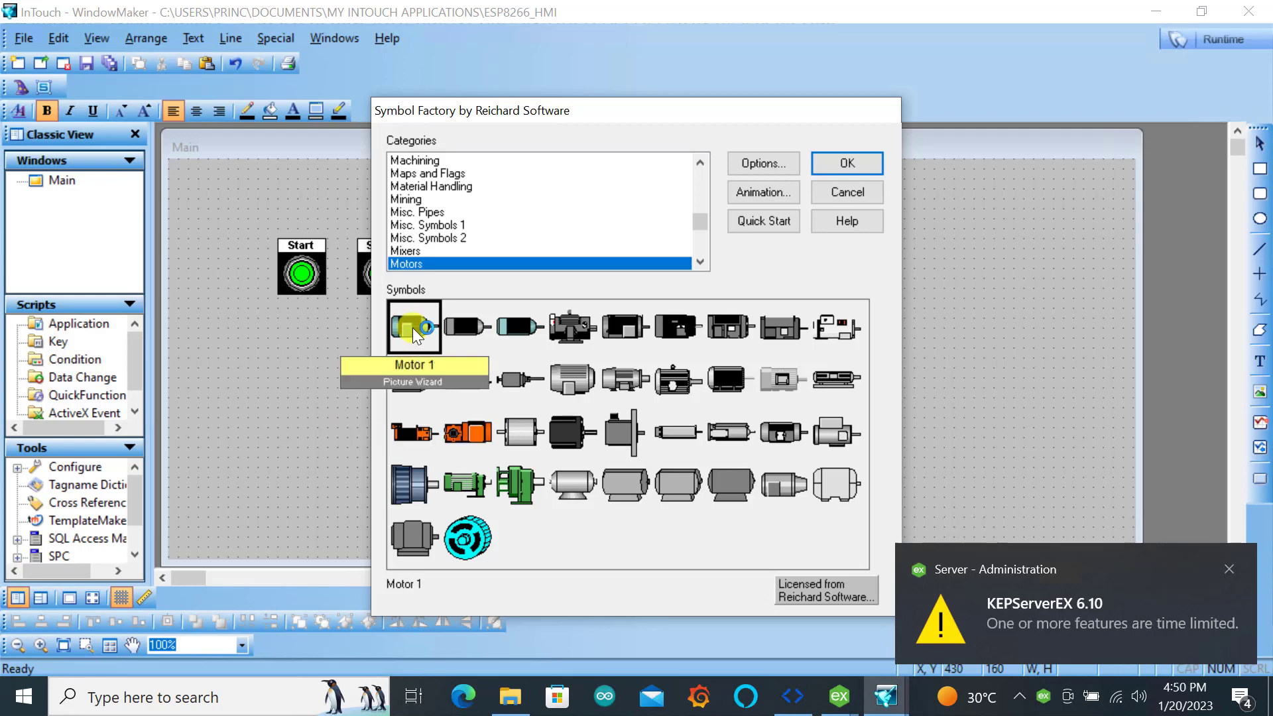
left_click(848, 163)
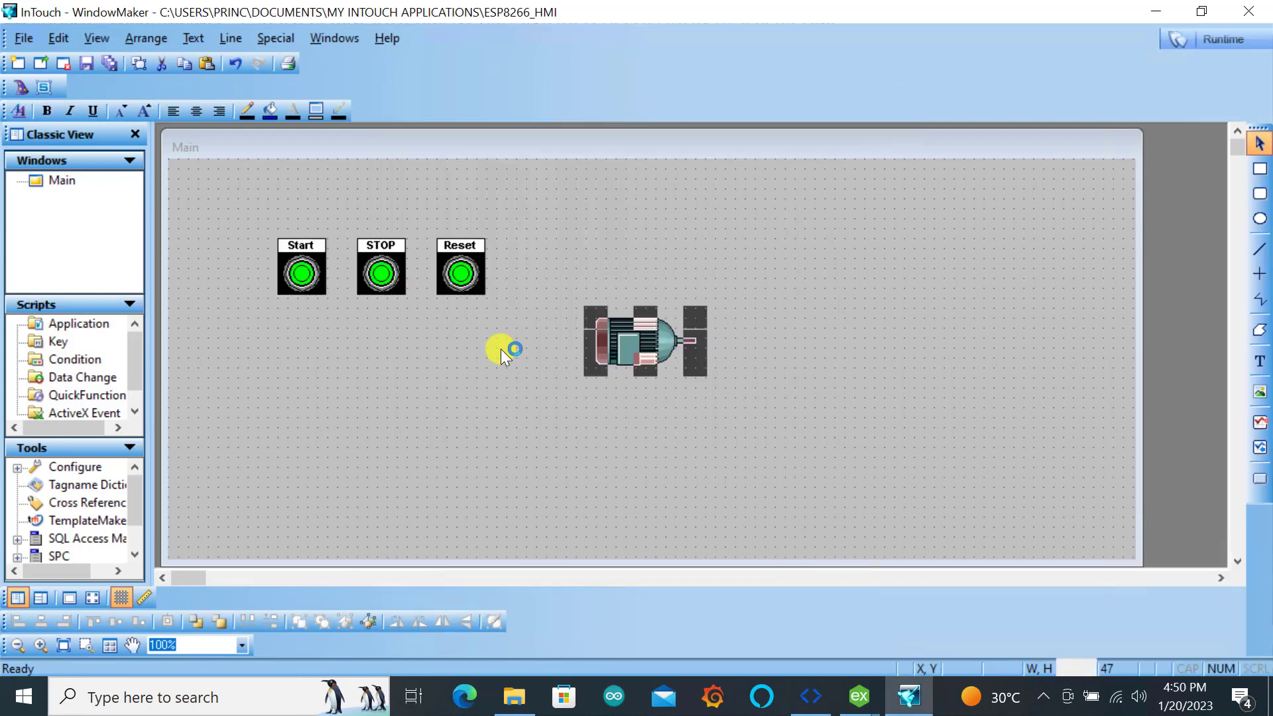
left_click_drag(643, 333, 573, 372)
Add a Circular Light from the Lights wizards and position it just left of the motor
left_click(22, 90)
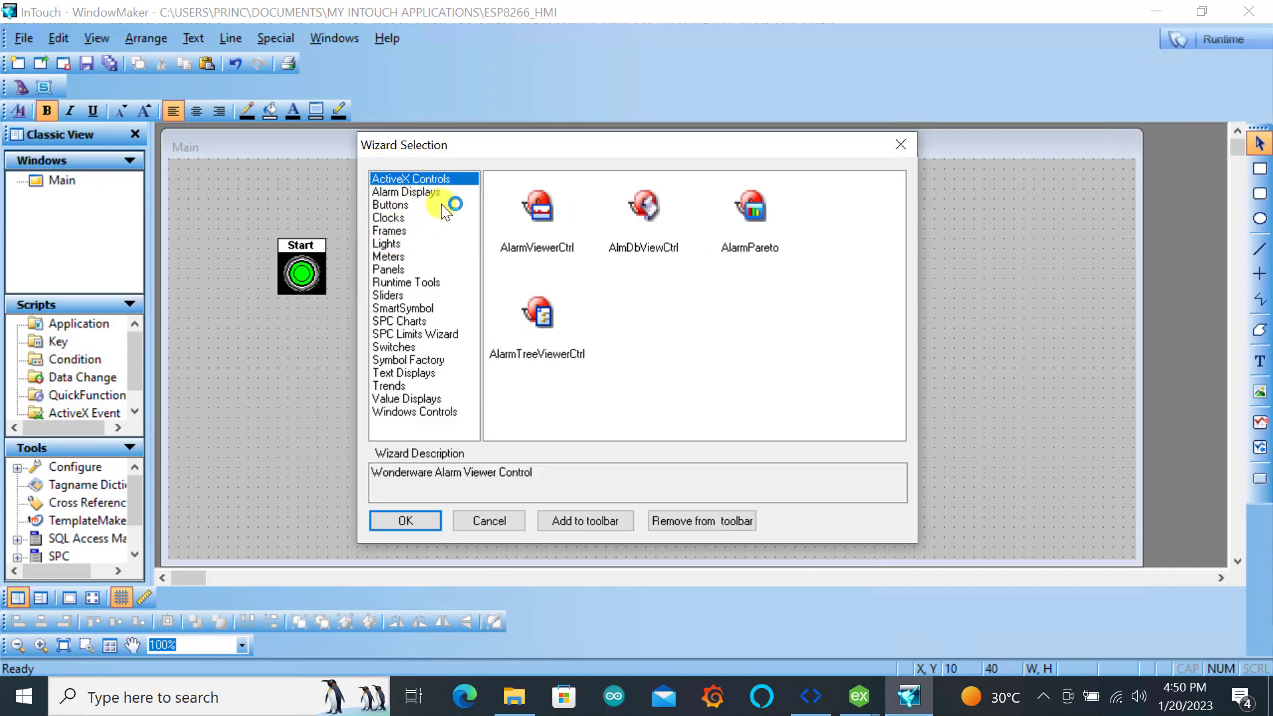
left_click(386, 243)
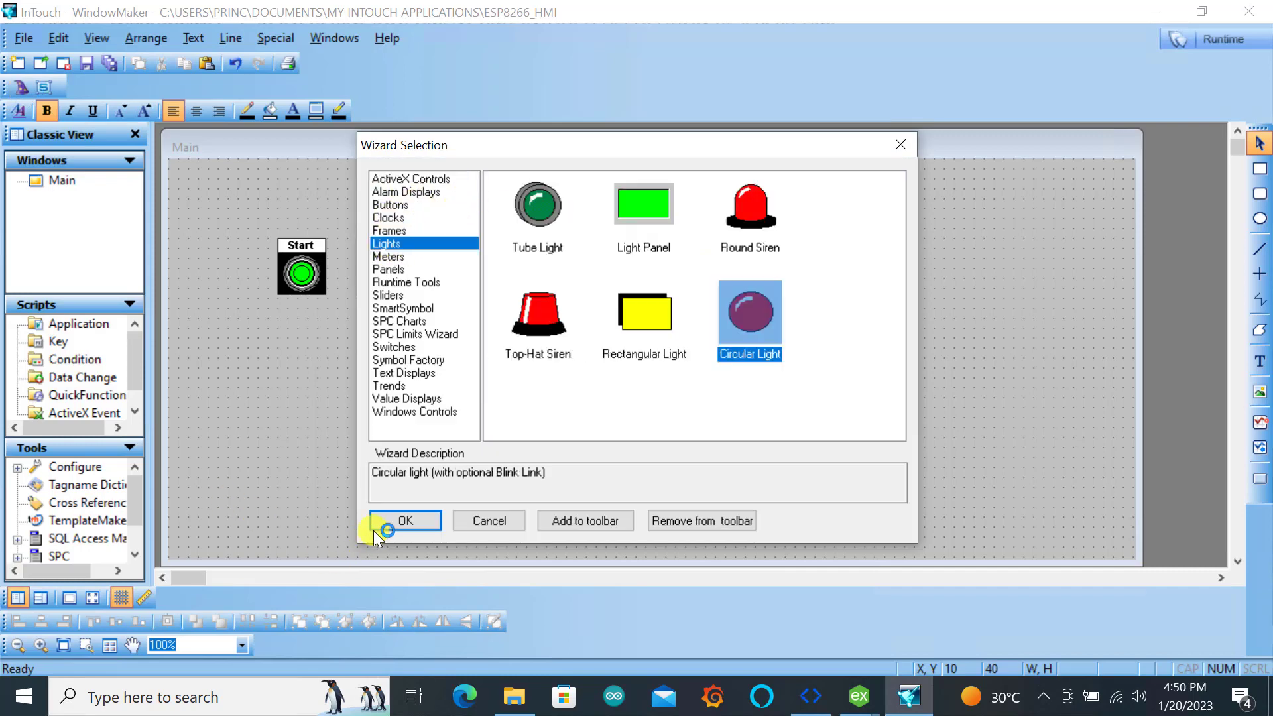
left_click(404, 519)
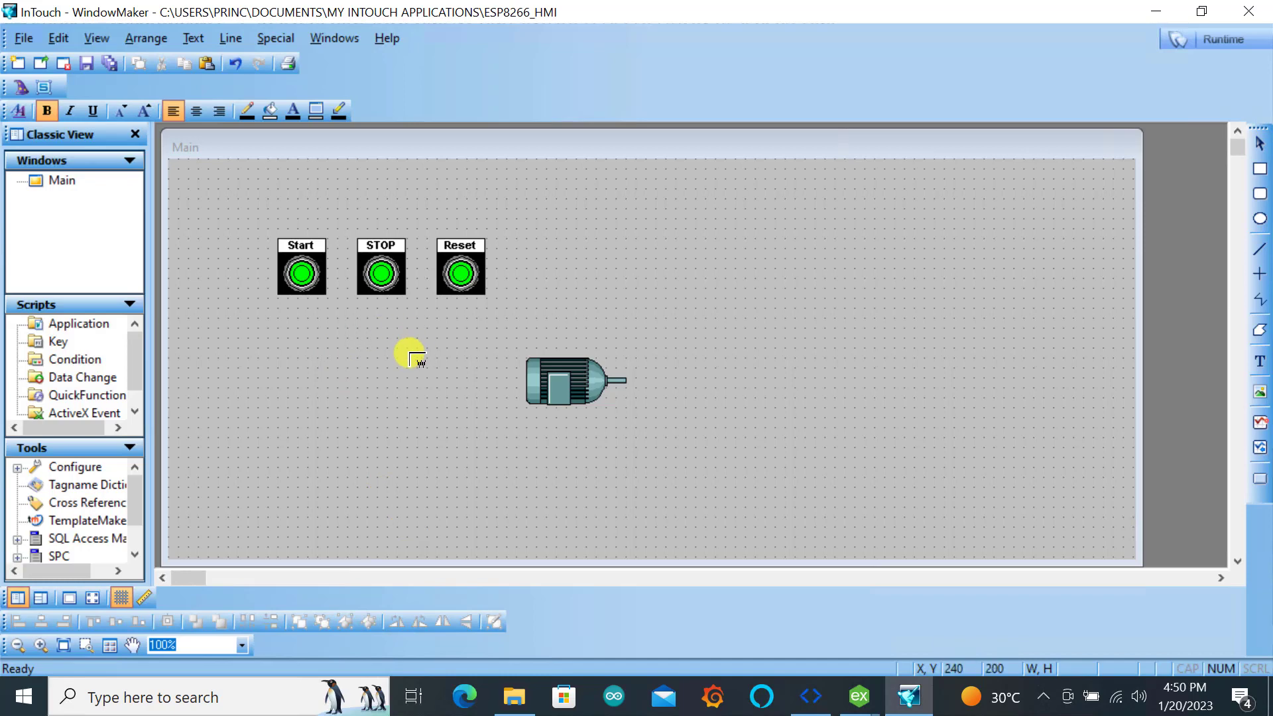
left_click(423, 374)
left_click(460, 425)
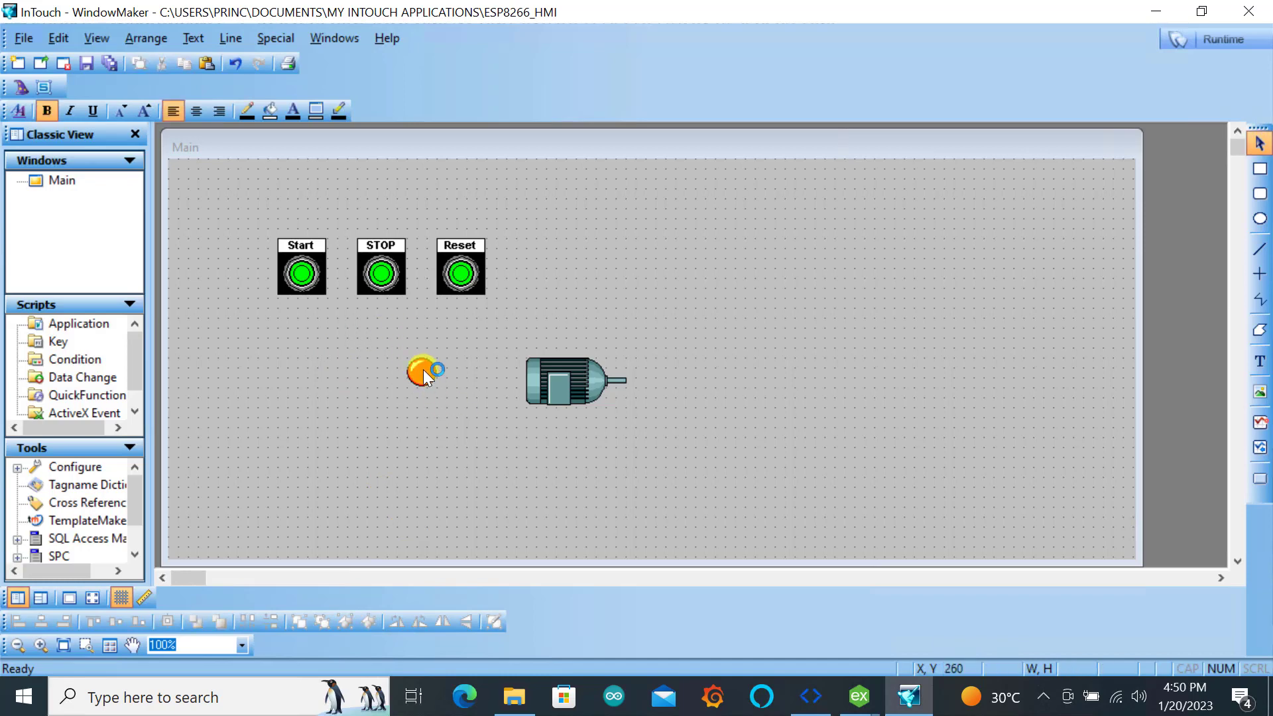
left_click_drag(422, 370, 383, 337)
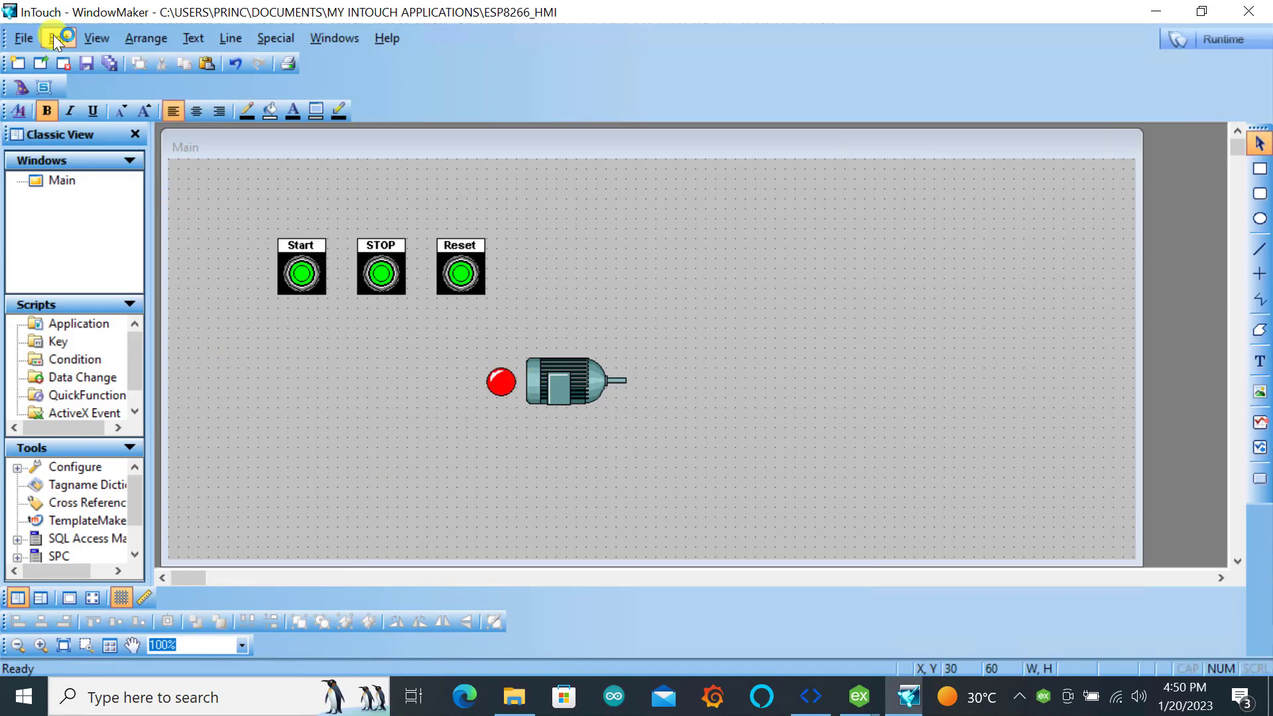
Add an Analog Tagname Display from the Value Displays wizards below the Start and STOP buttons
left_click(22, 89)
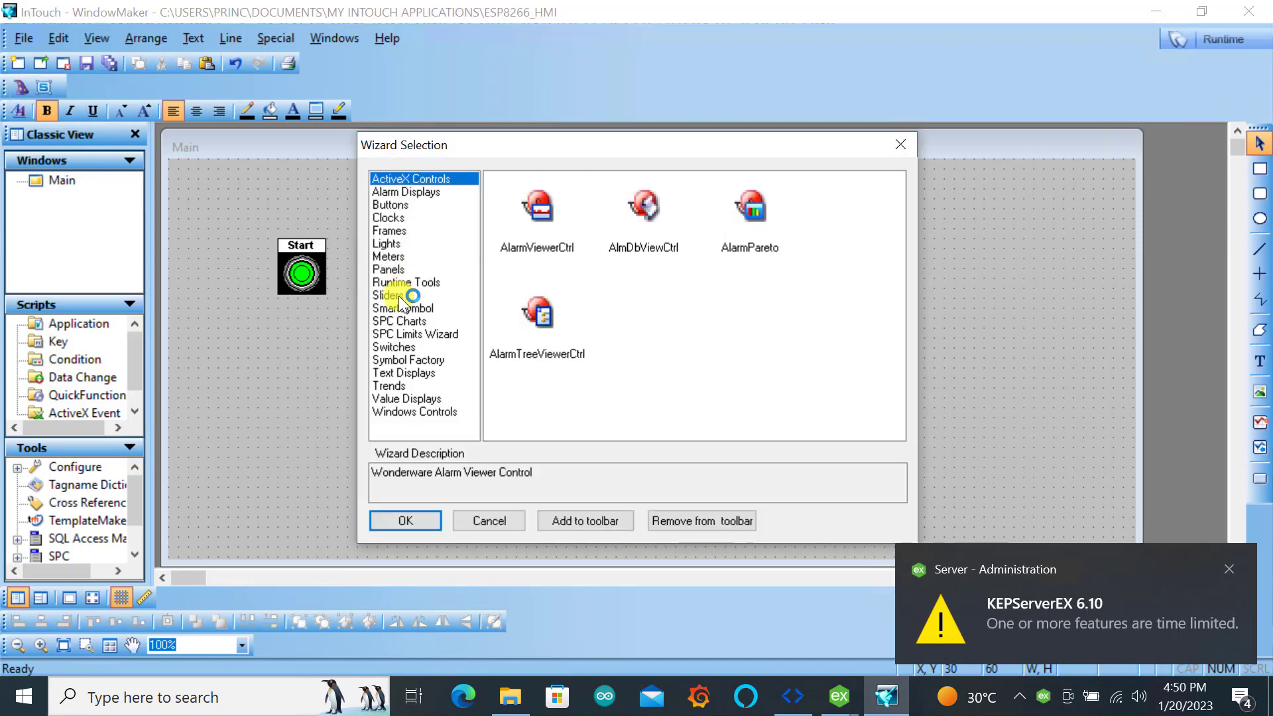
left_click(404, 372)
left_click(406, 398)
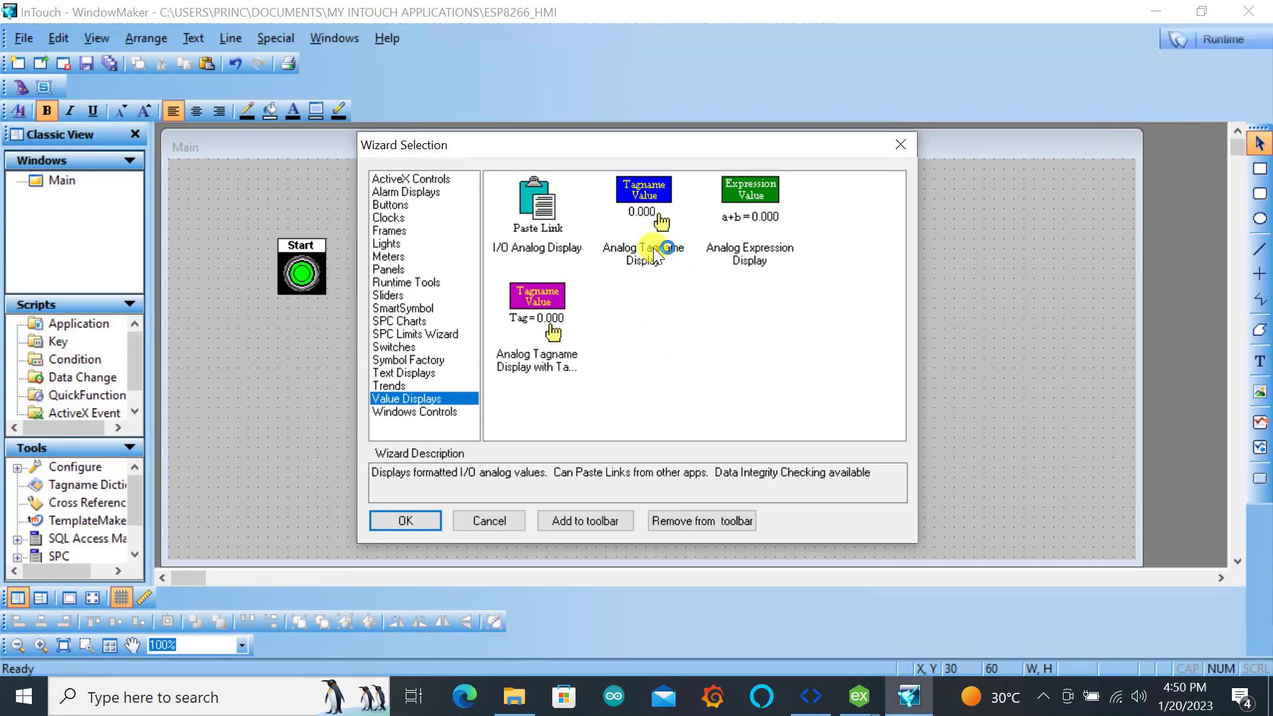
double_click(639, 208)
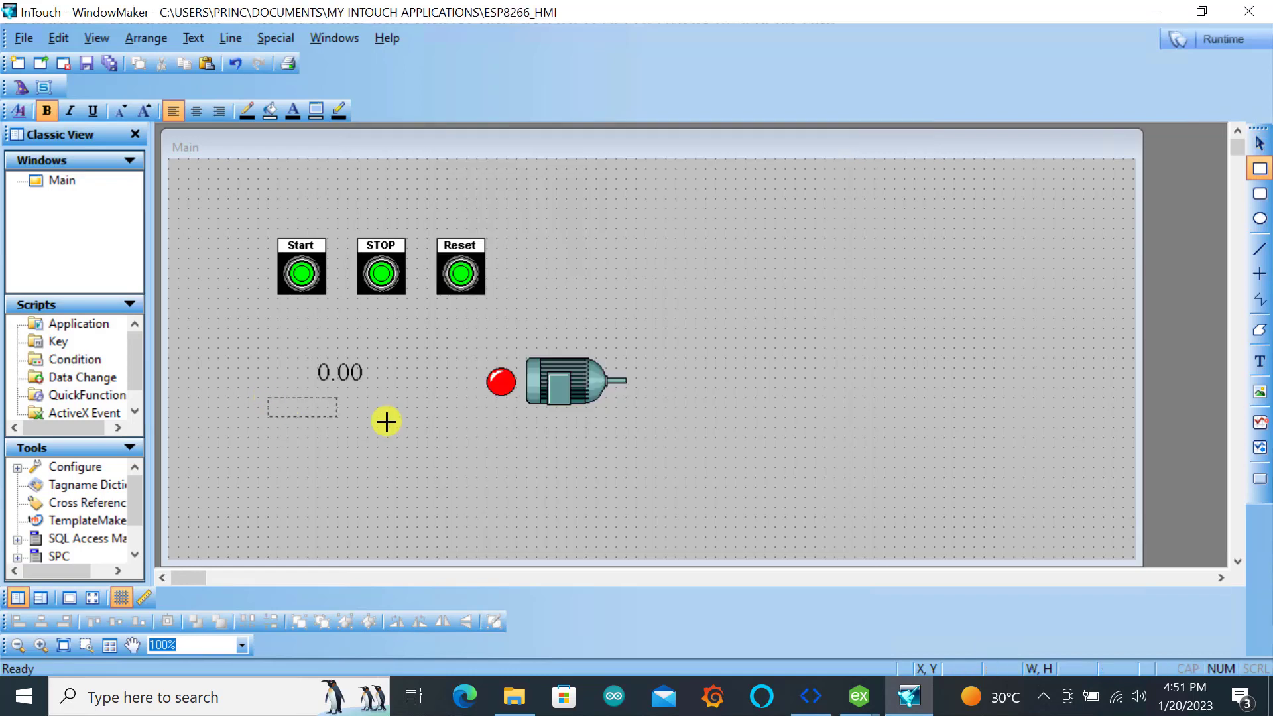
Draw a rectangle as a background frame and position it behind the analog value display, just left of the light
left_click_drag(386, 422, 416, 446)
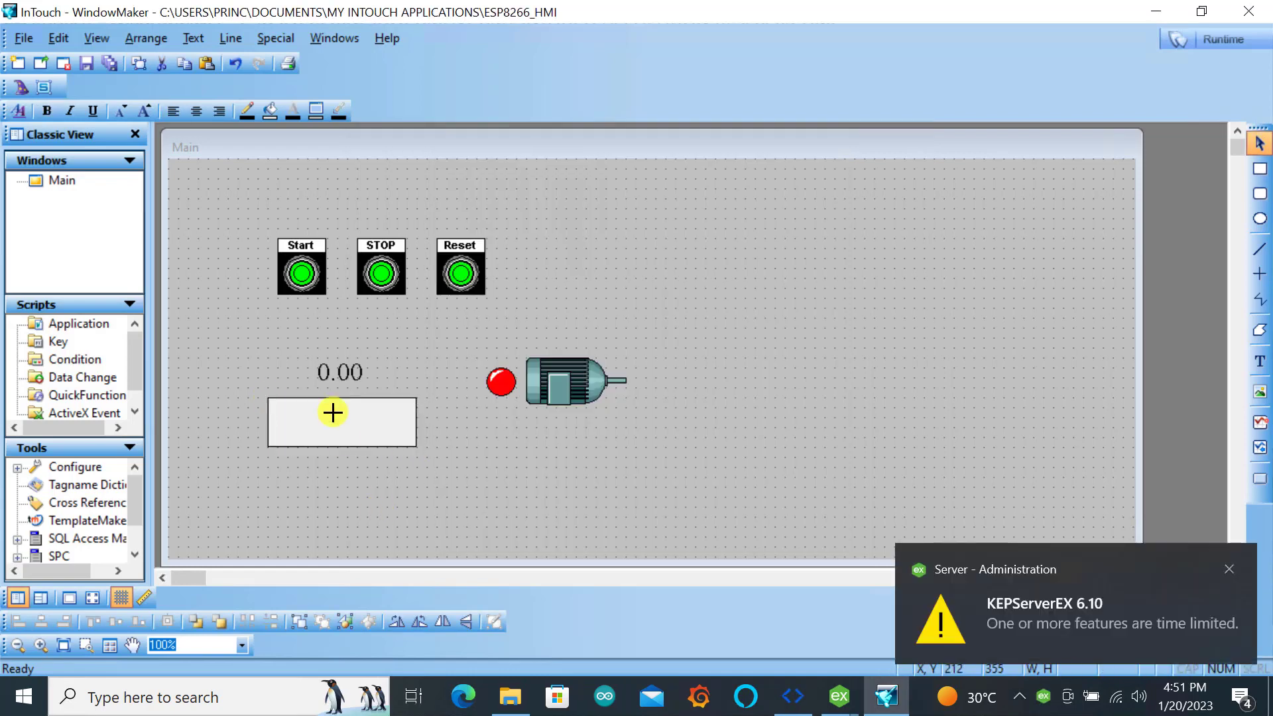
left_click(344, 369)
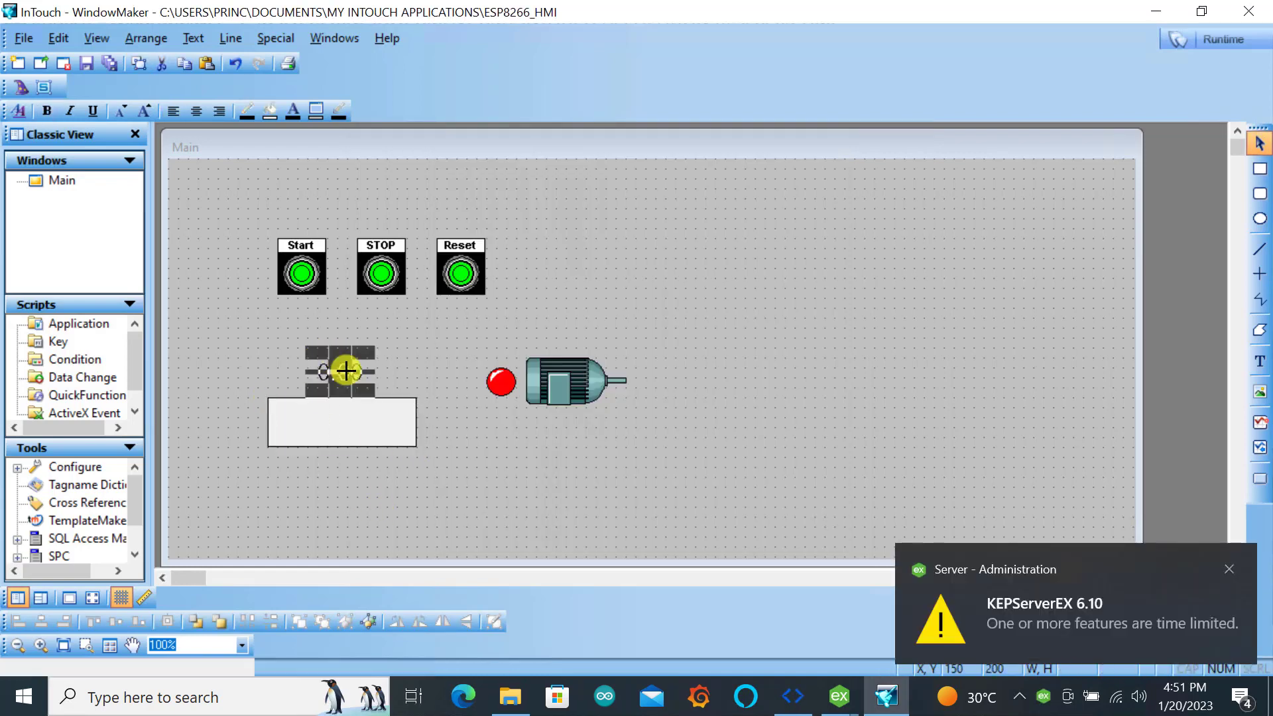
left_click(491, 455)
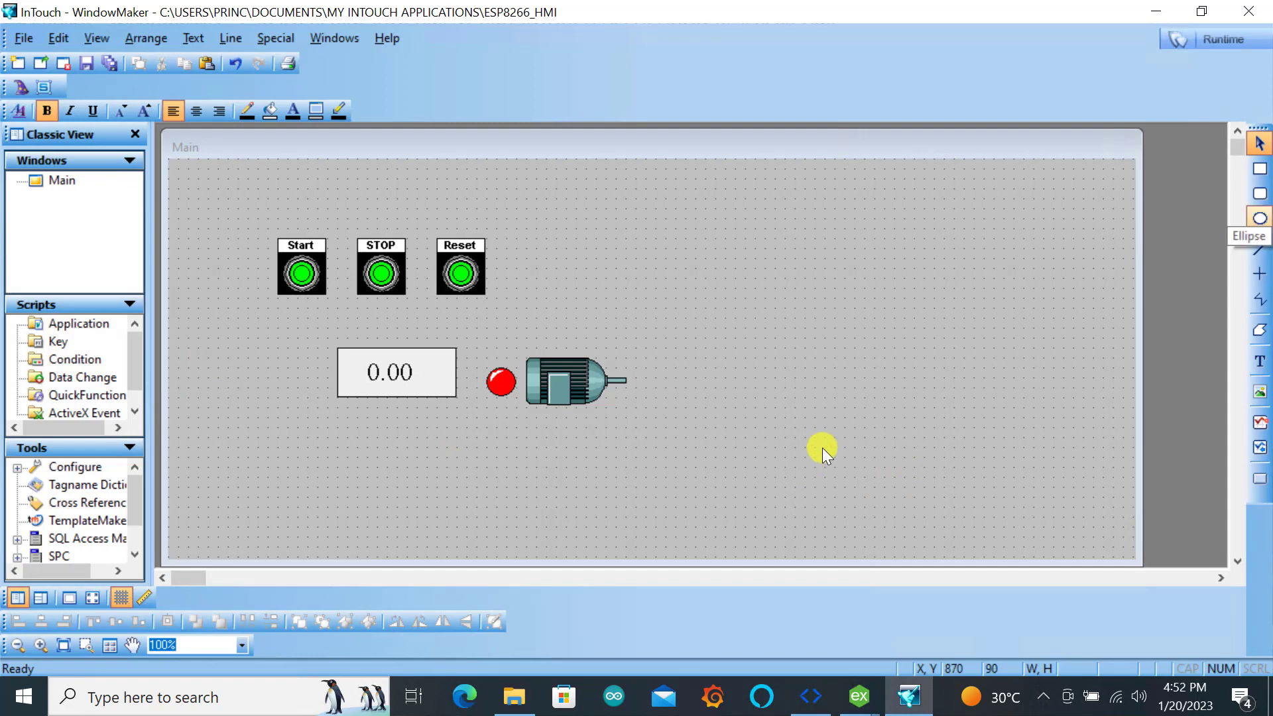
Add a vertical slider from the Sliders wizards and position it below the Start button, left of the value display
left_click(21, 87)
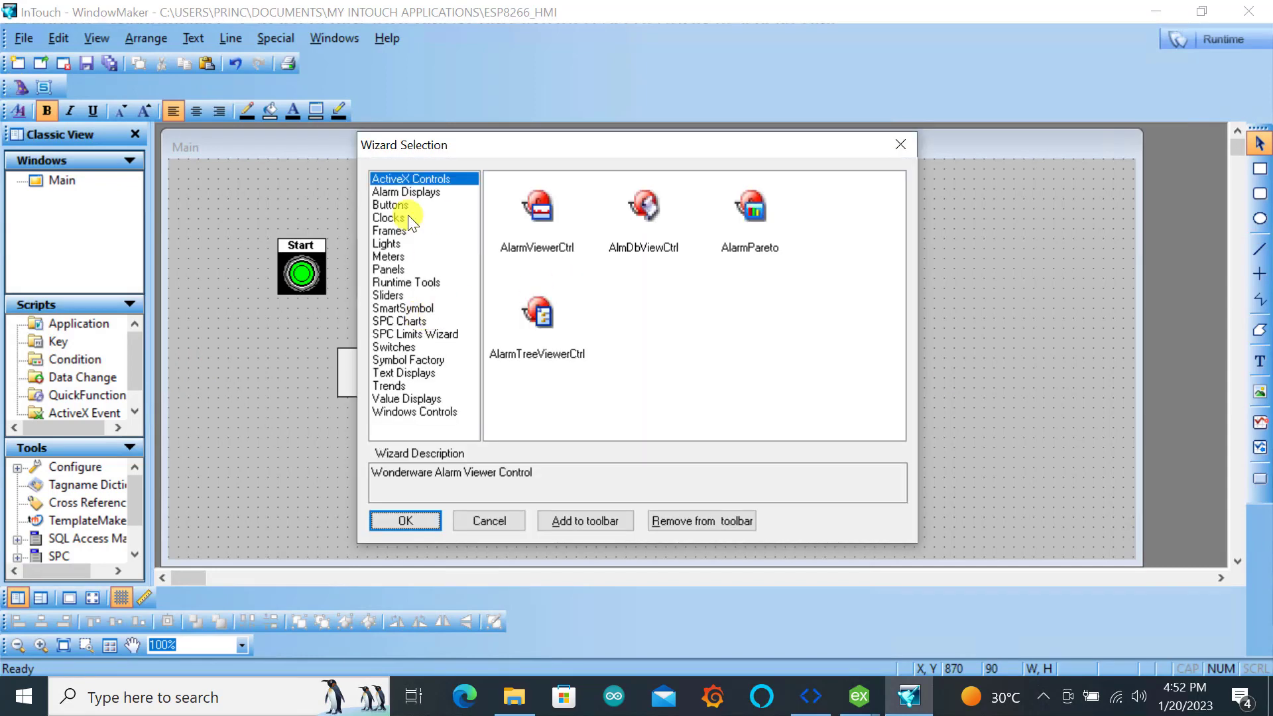
left_click(387, 295)
left_click(406, 520)
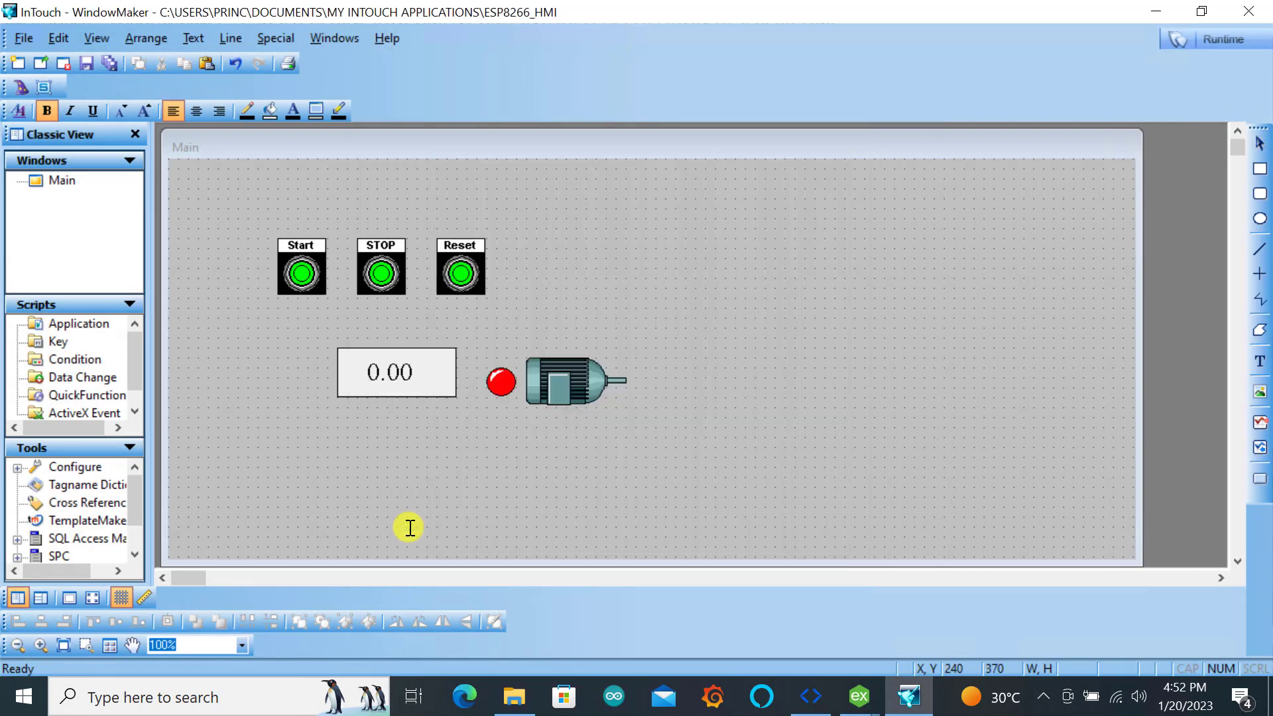
left_click(264, 335)
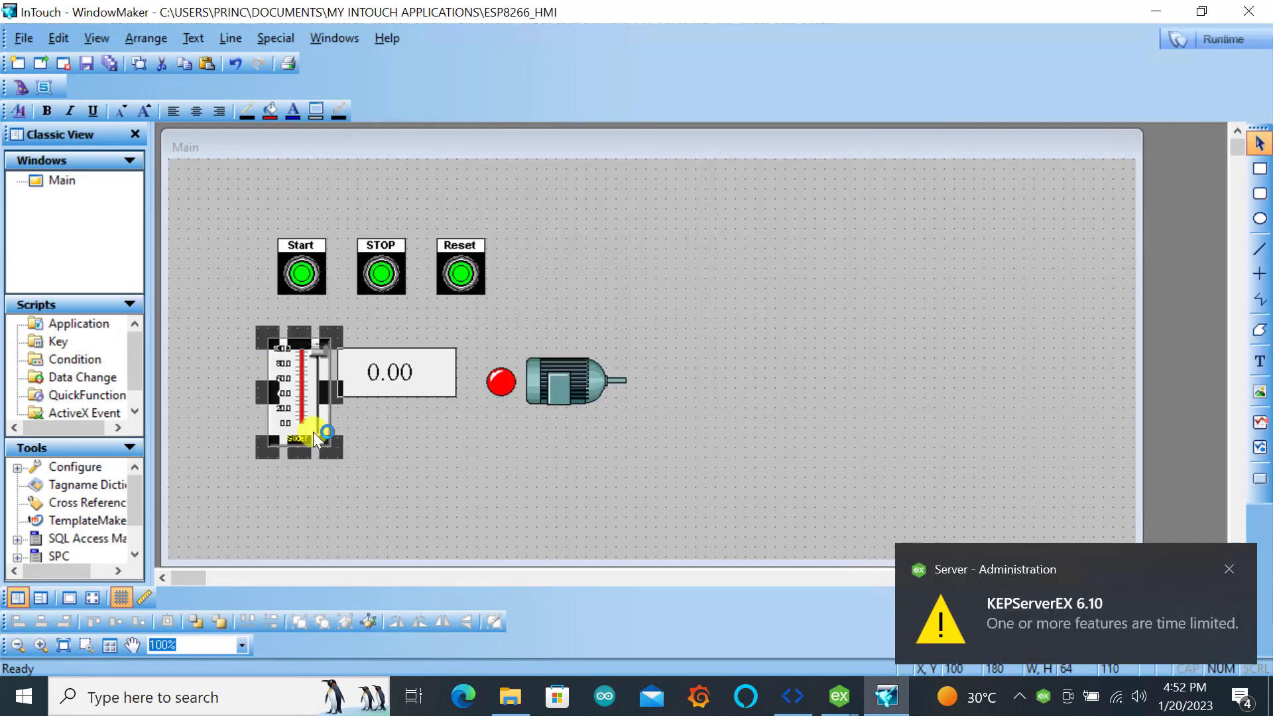
left_click(806, 440)
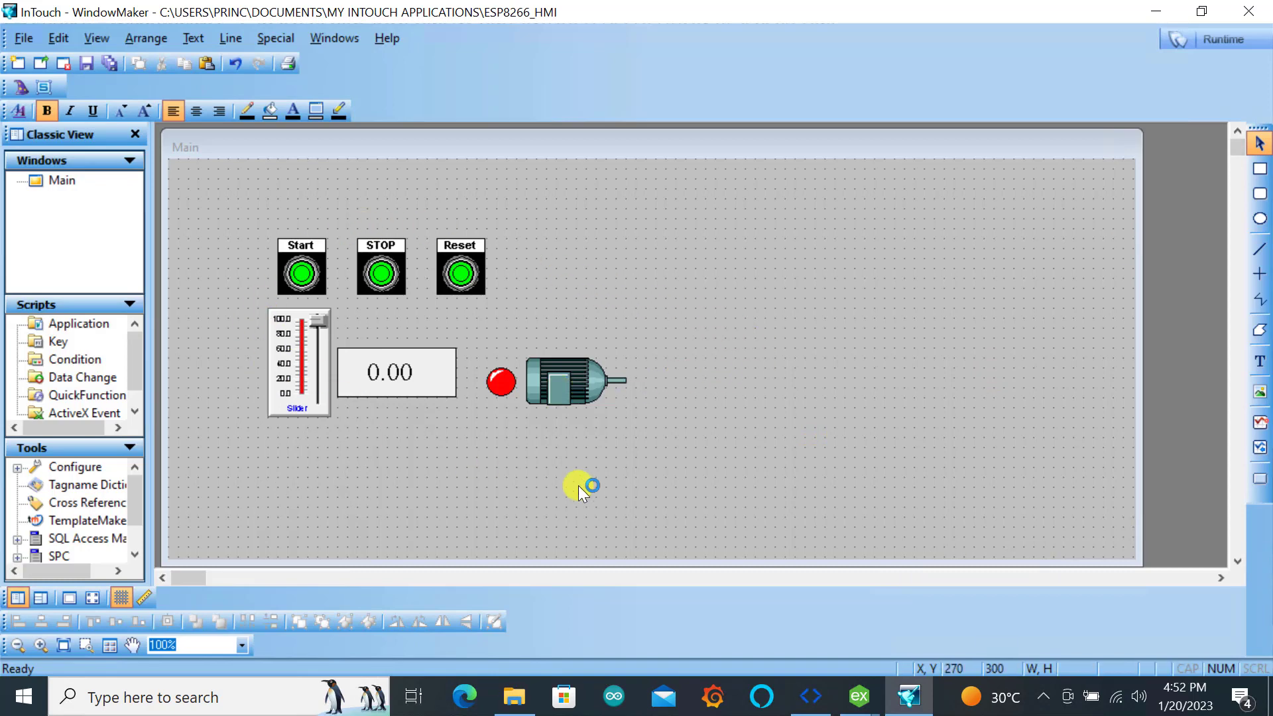
Assign the tagname Start_esp to the Start pushbutton and define it as a new tag
double_click(304, 272)
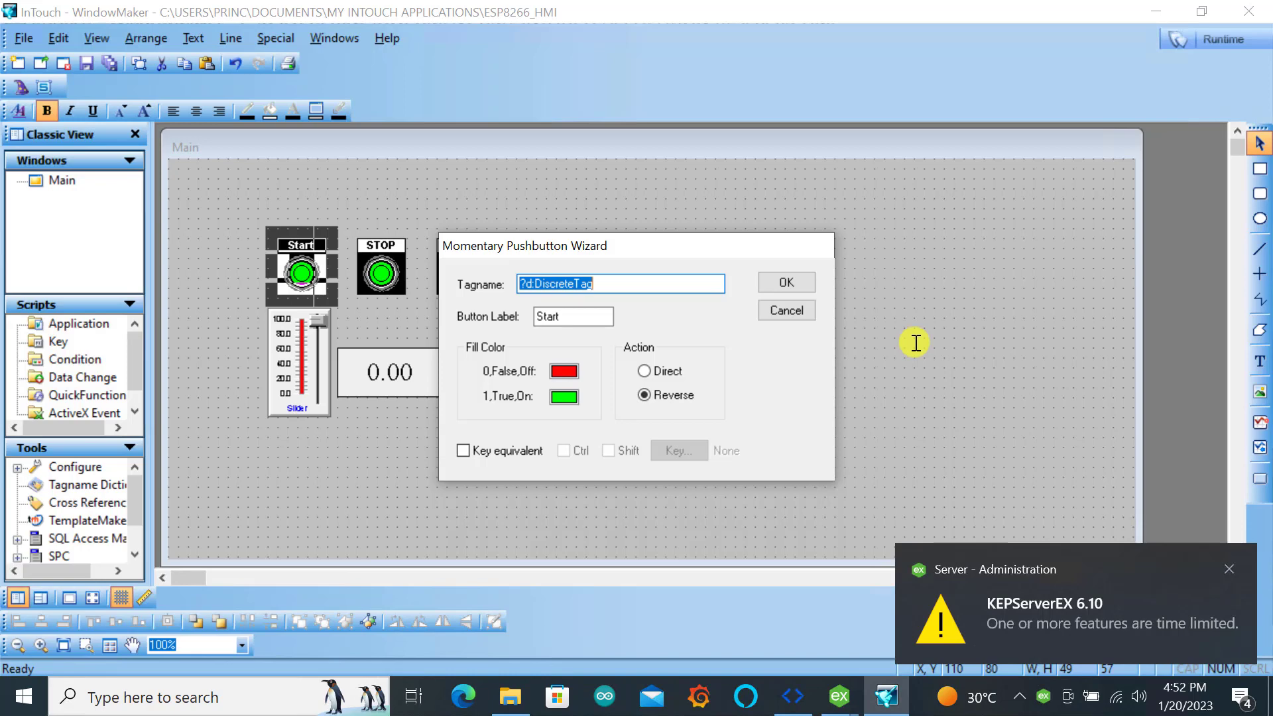
type("Start")
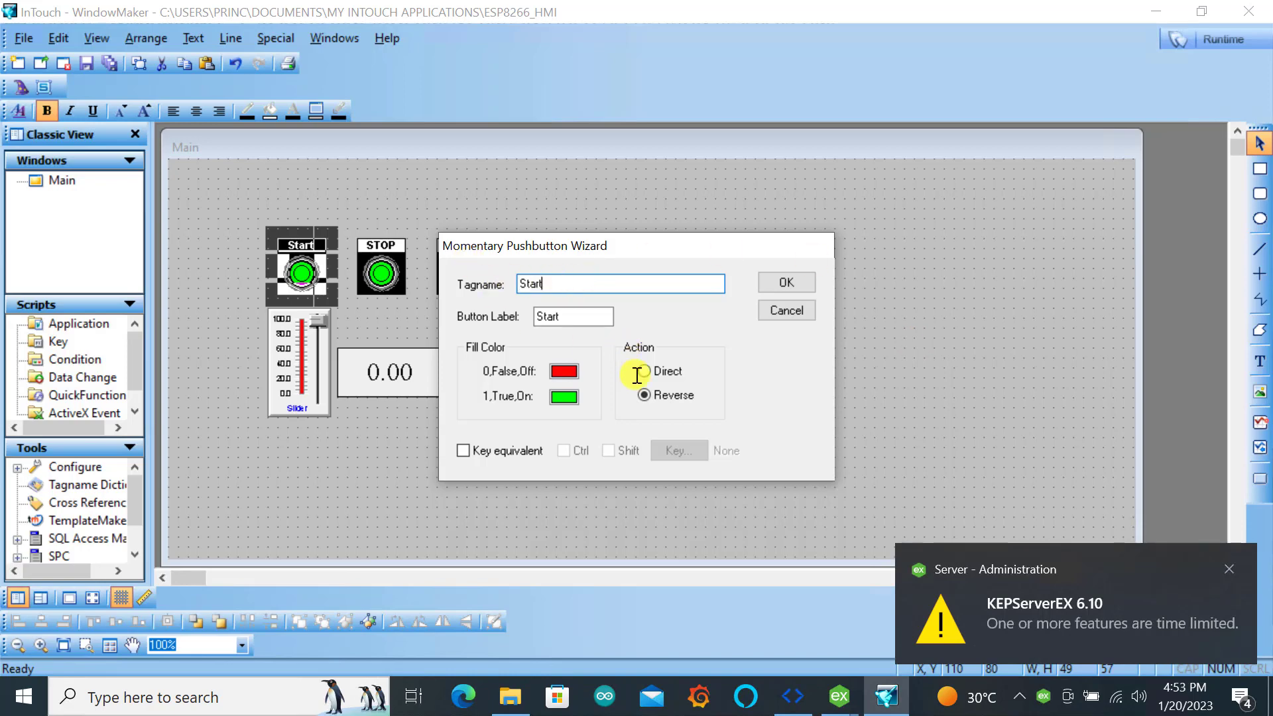
type("_esp")
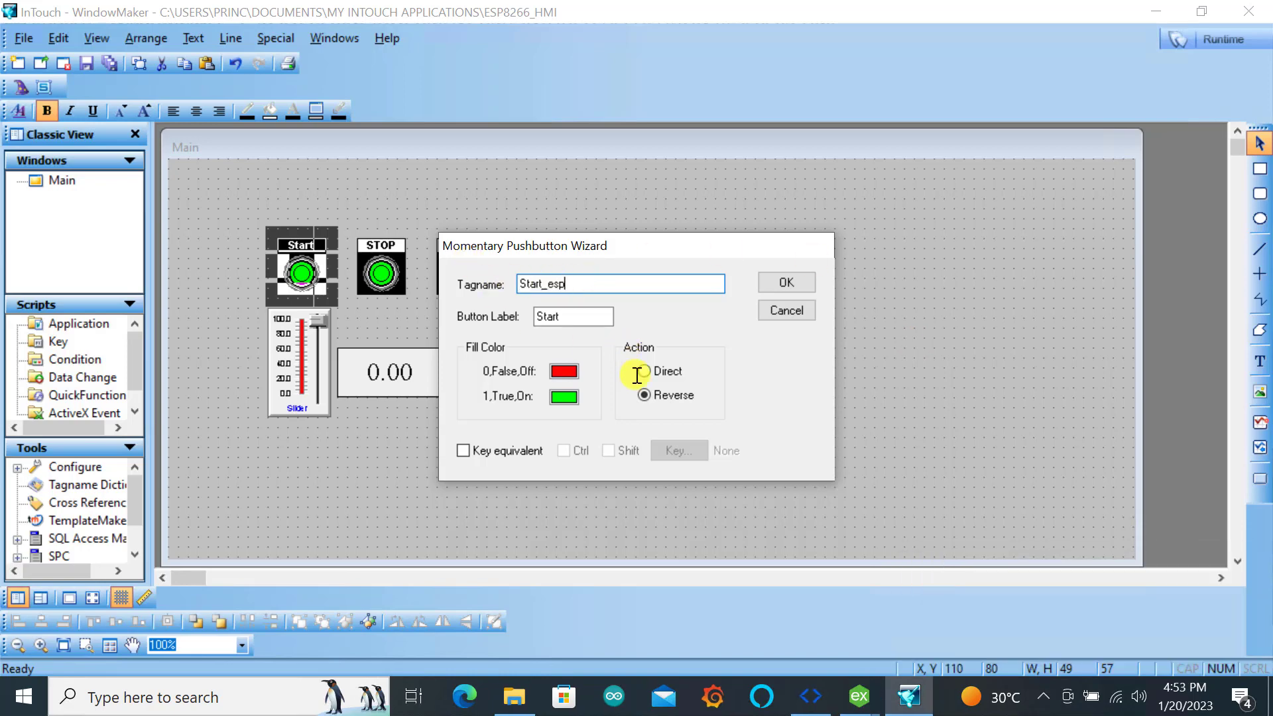
key("Return")
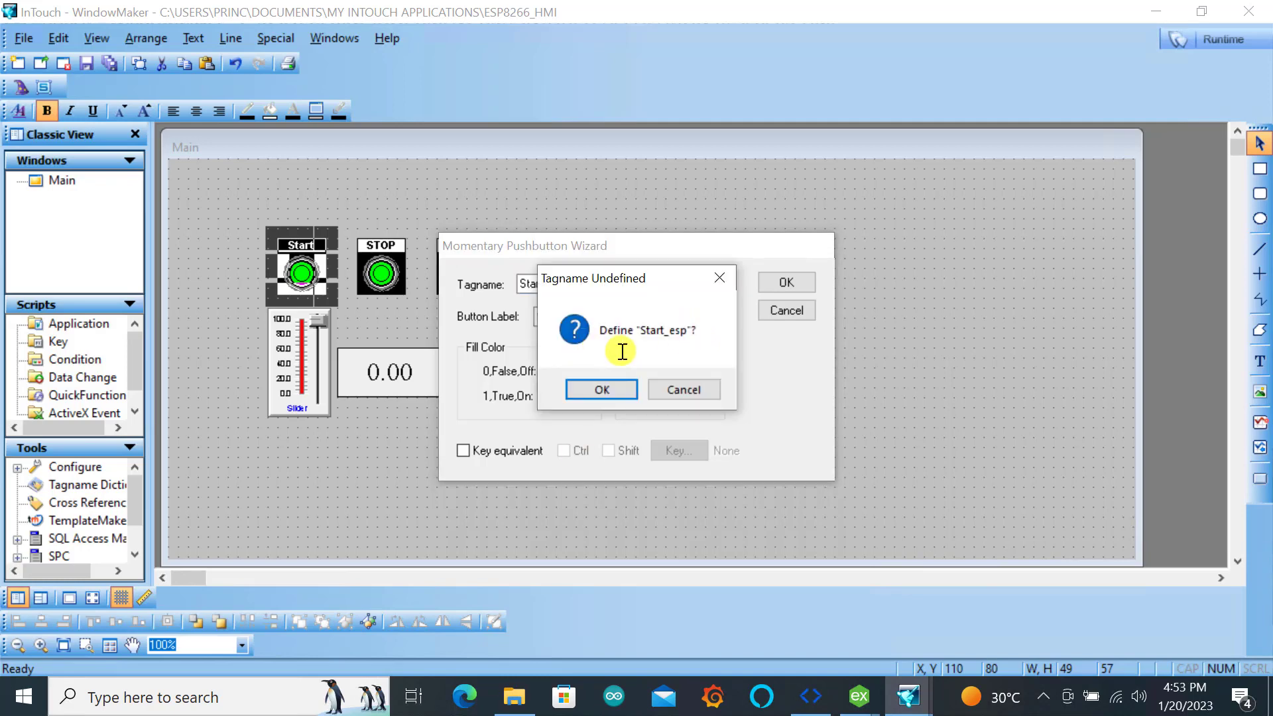
left_click(604, 390)
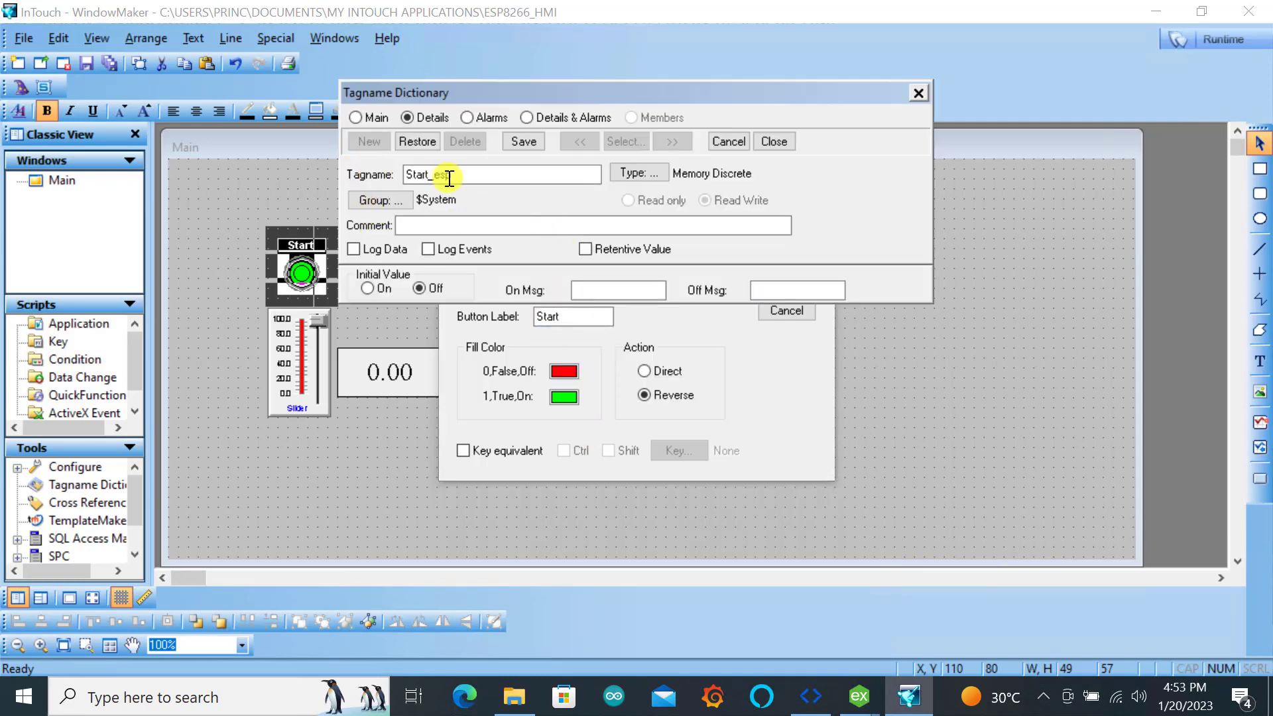
Set the tag type of Start_esp to I/O Discrete
left_click(636, 171)
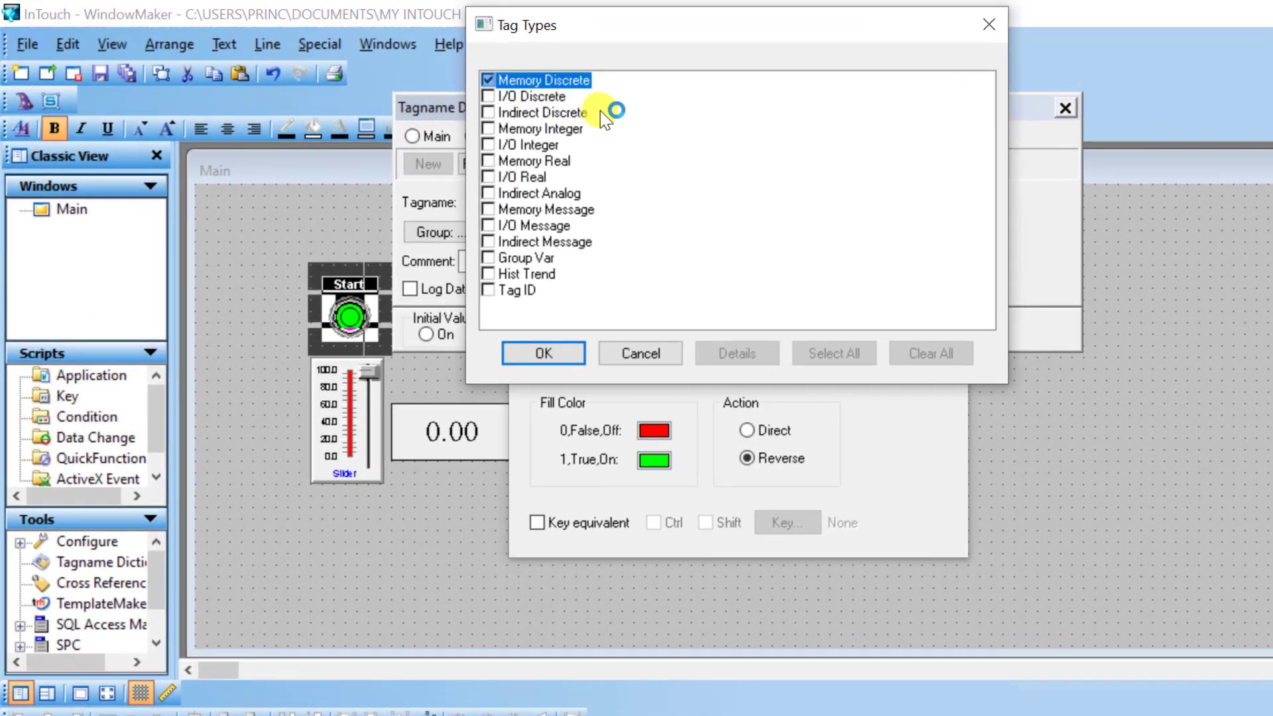
left_click(489, 97)
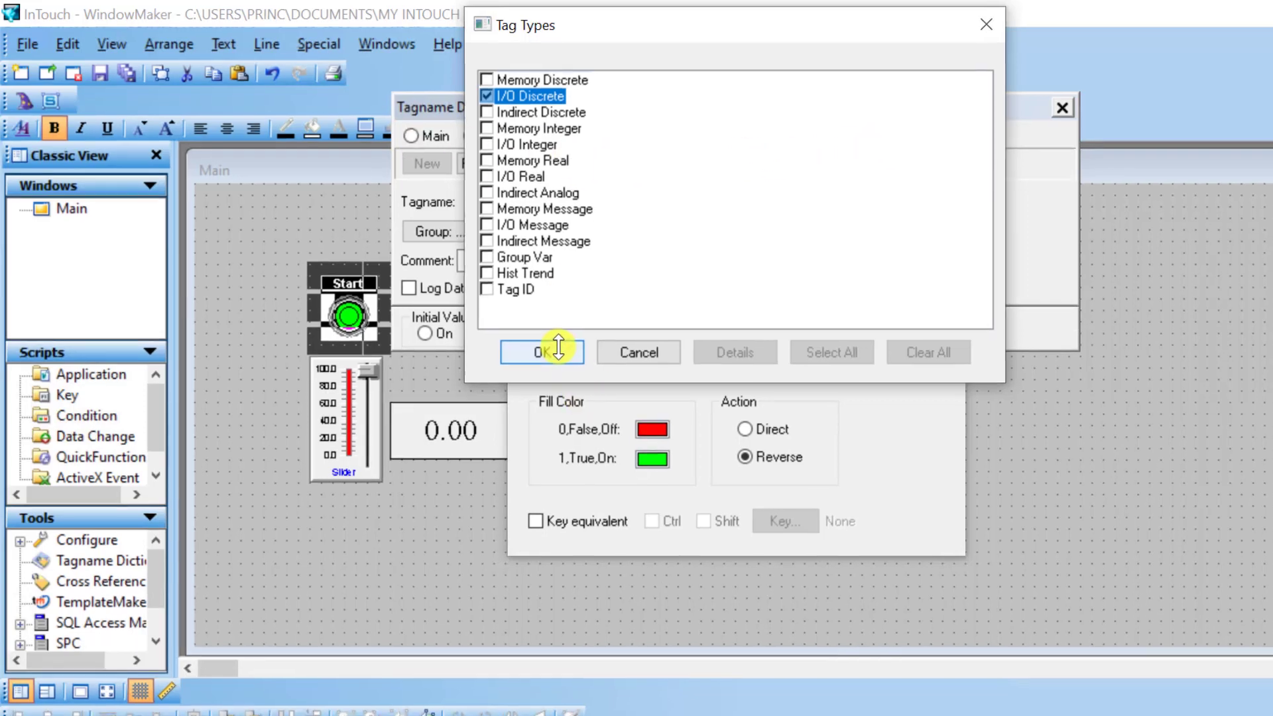
left_click(558, 347)
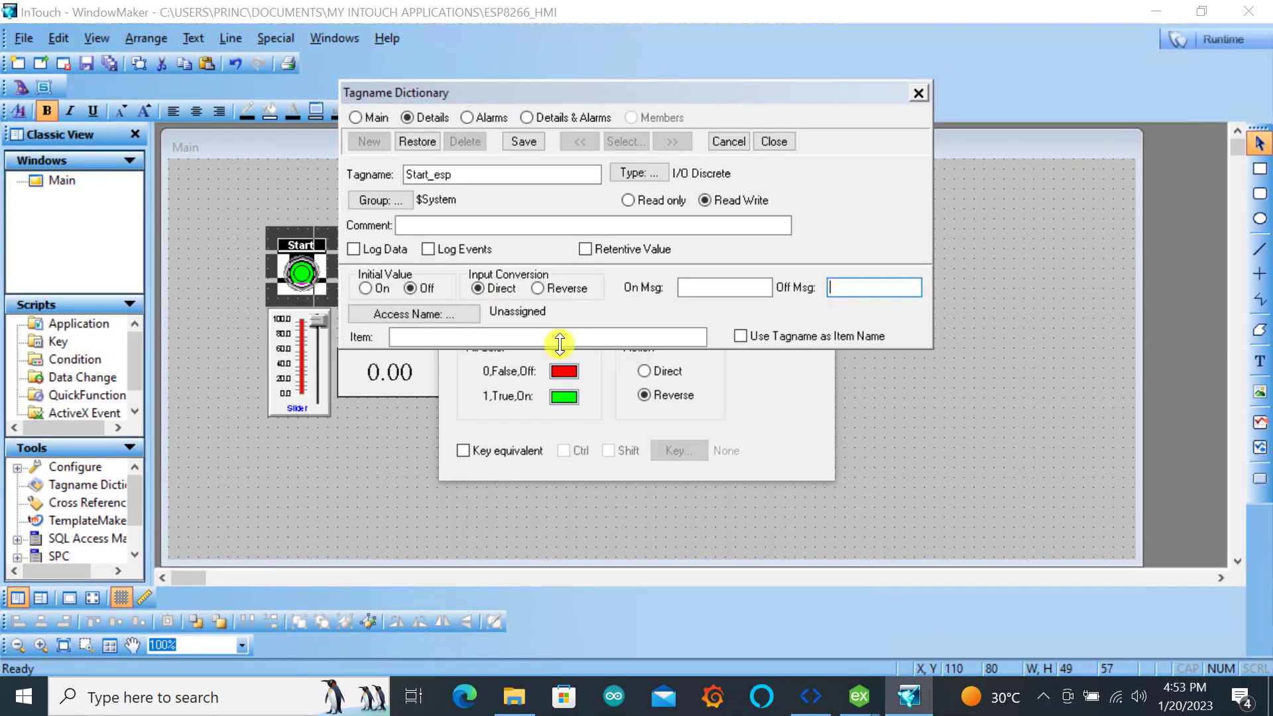
Add a new access name called ESP_HMI_Device1, following the channel and device names in KEPServerEX
left_click(404, 316)
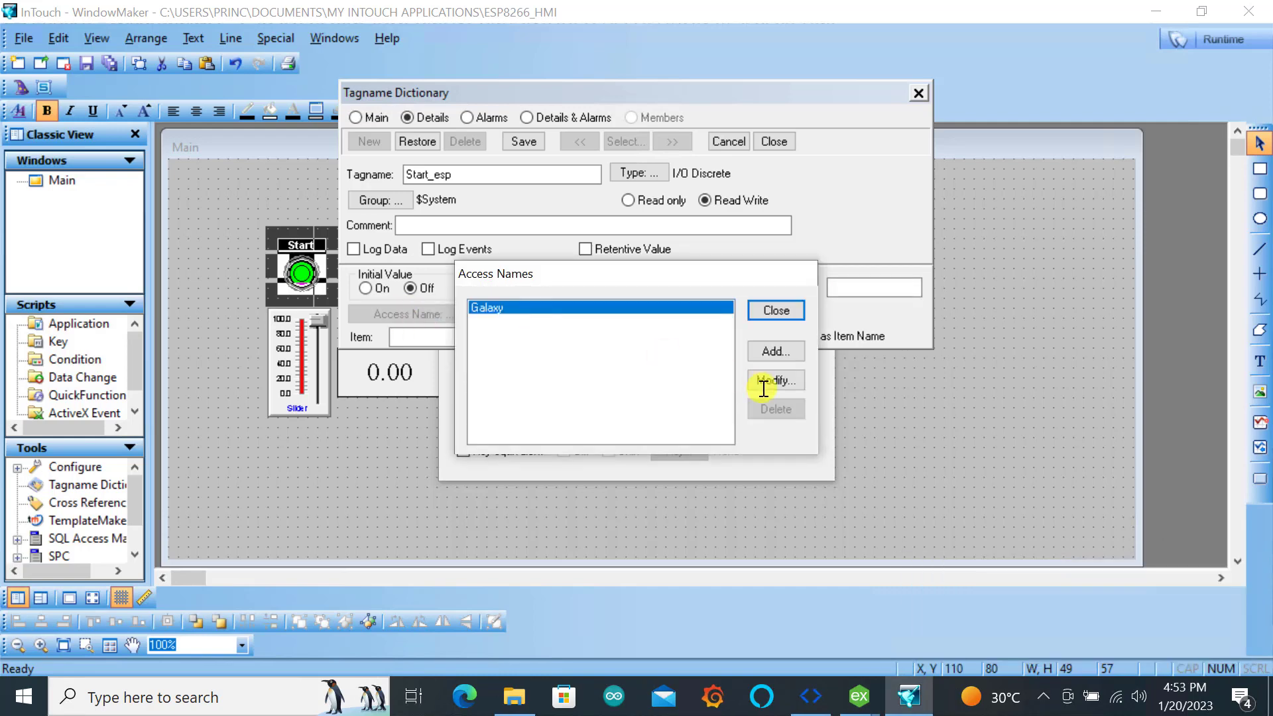
left_click(777, 351)
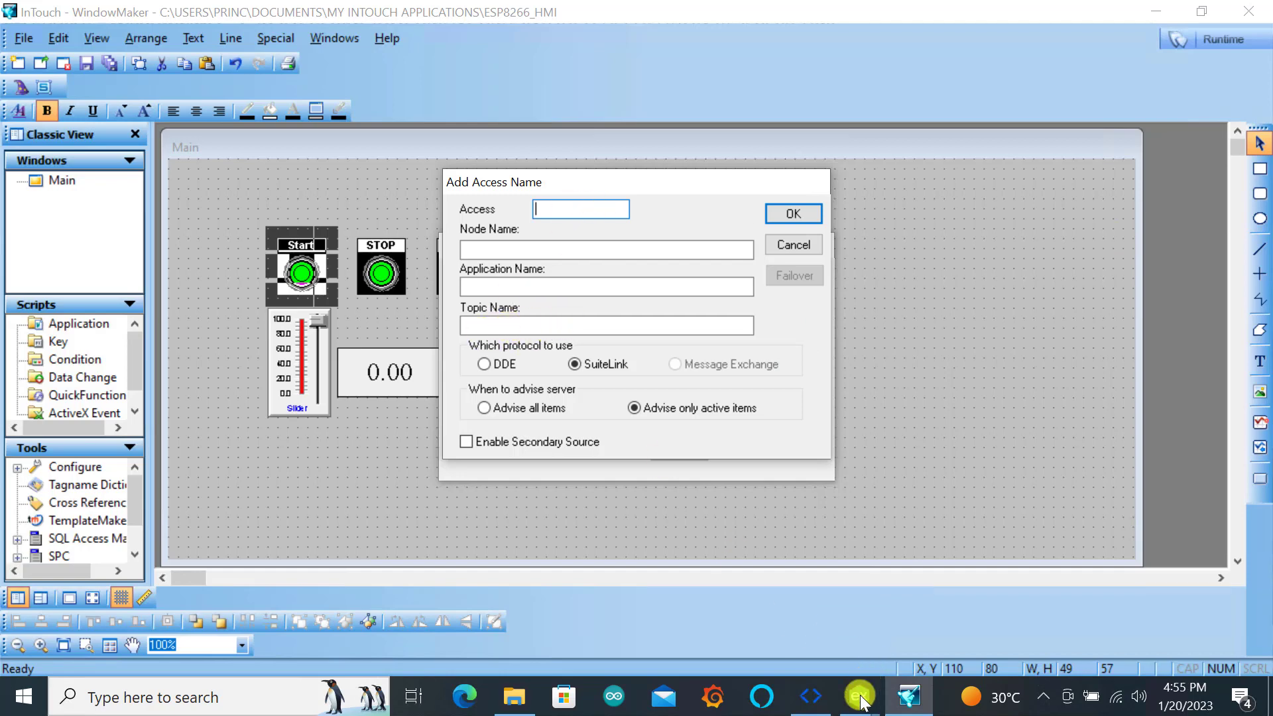
mouse_move(860, 703)
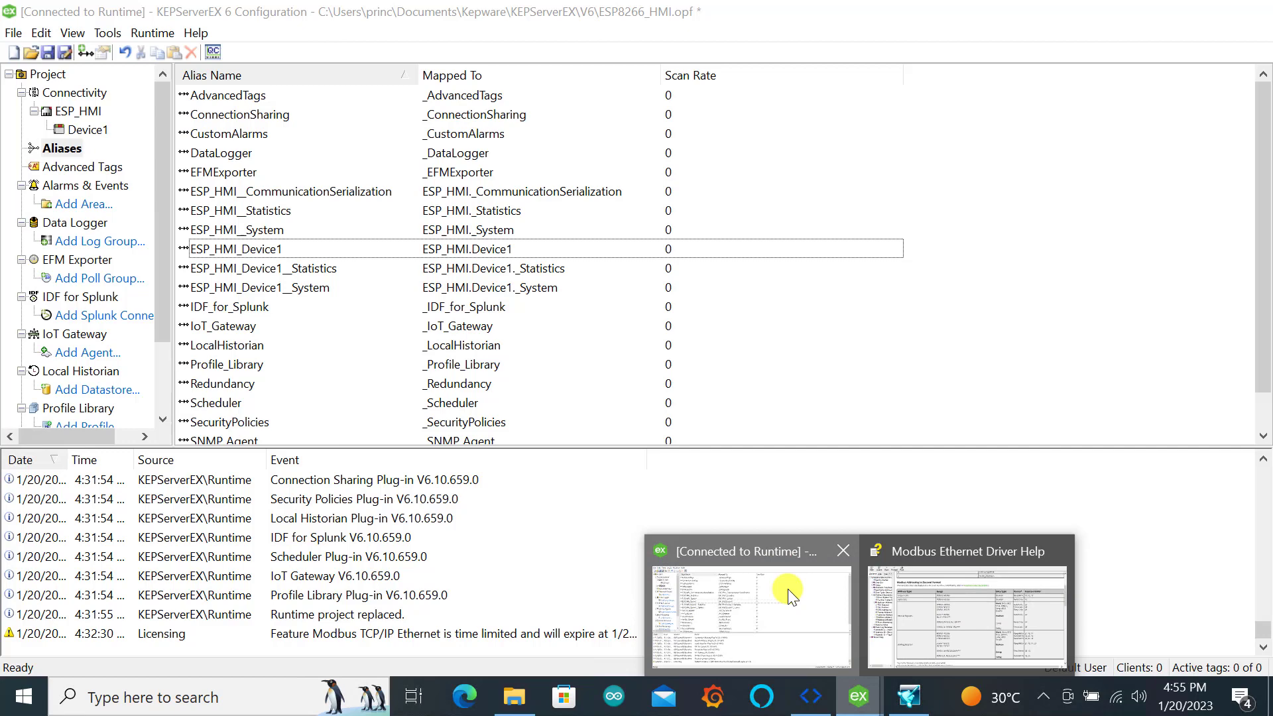
left_click(788, 589)
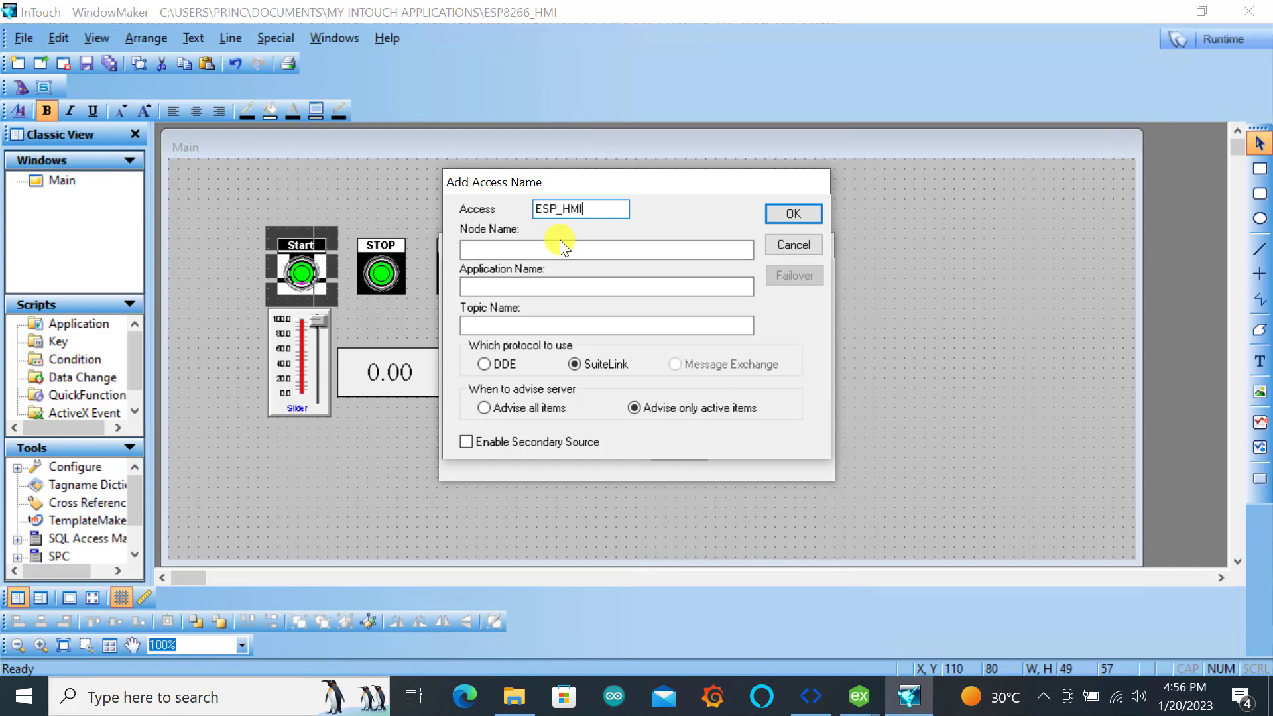
type("Device1")
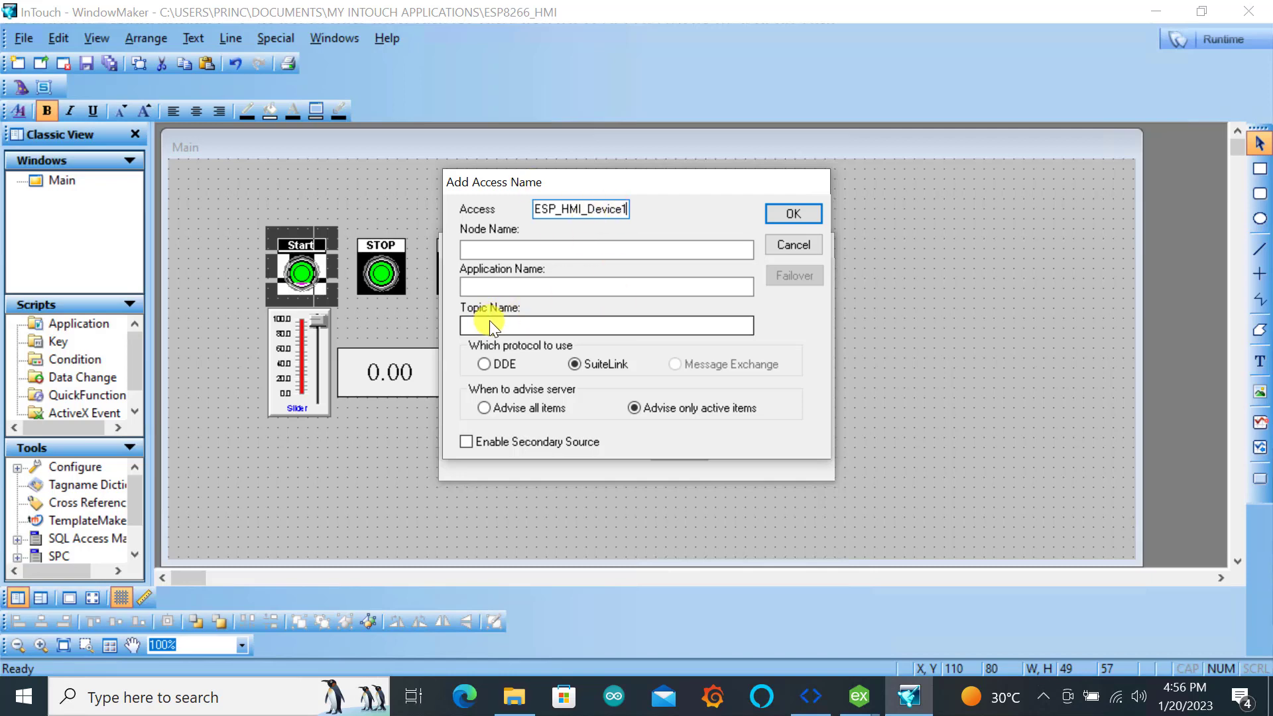
Switch to KEPServerEX and copy the application name from the project's FastDDE/SuiteLink properties
left_click(610, 293)
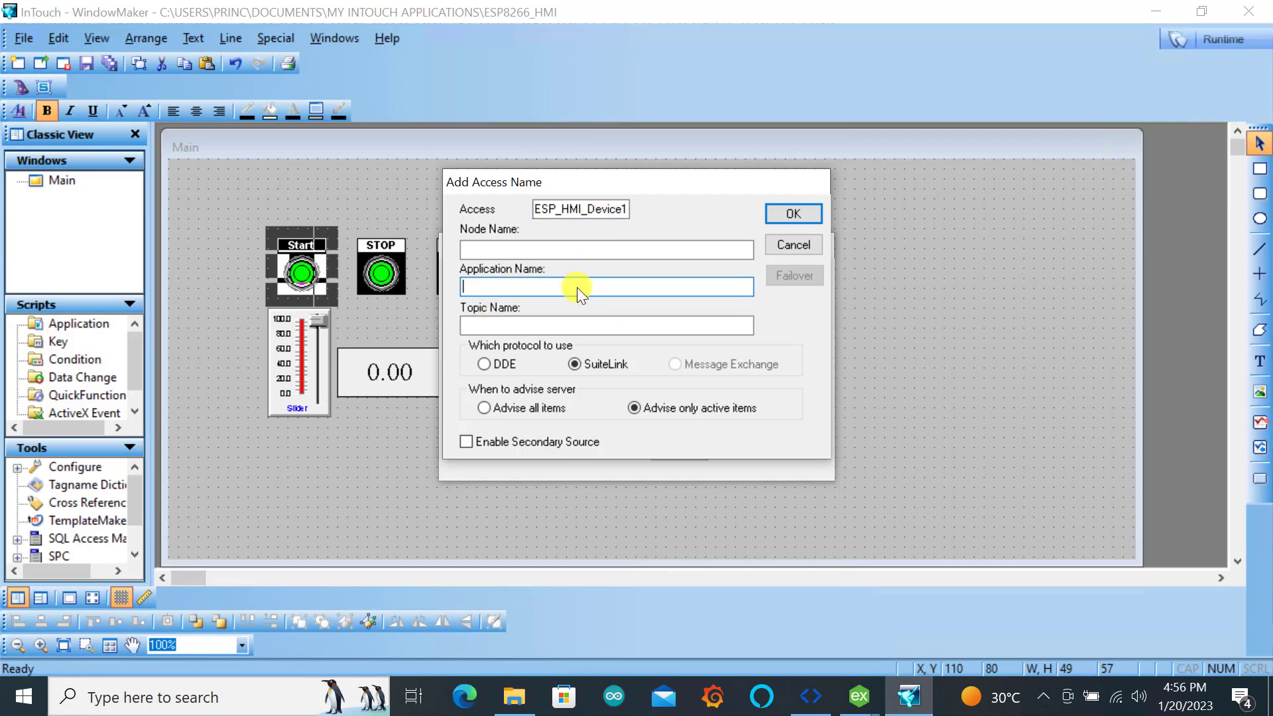
type("0.00")
key("BackSpace")
key("BackSpace")
key("BackSpace")
key("BackSpace")
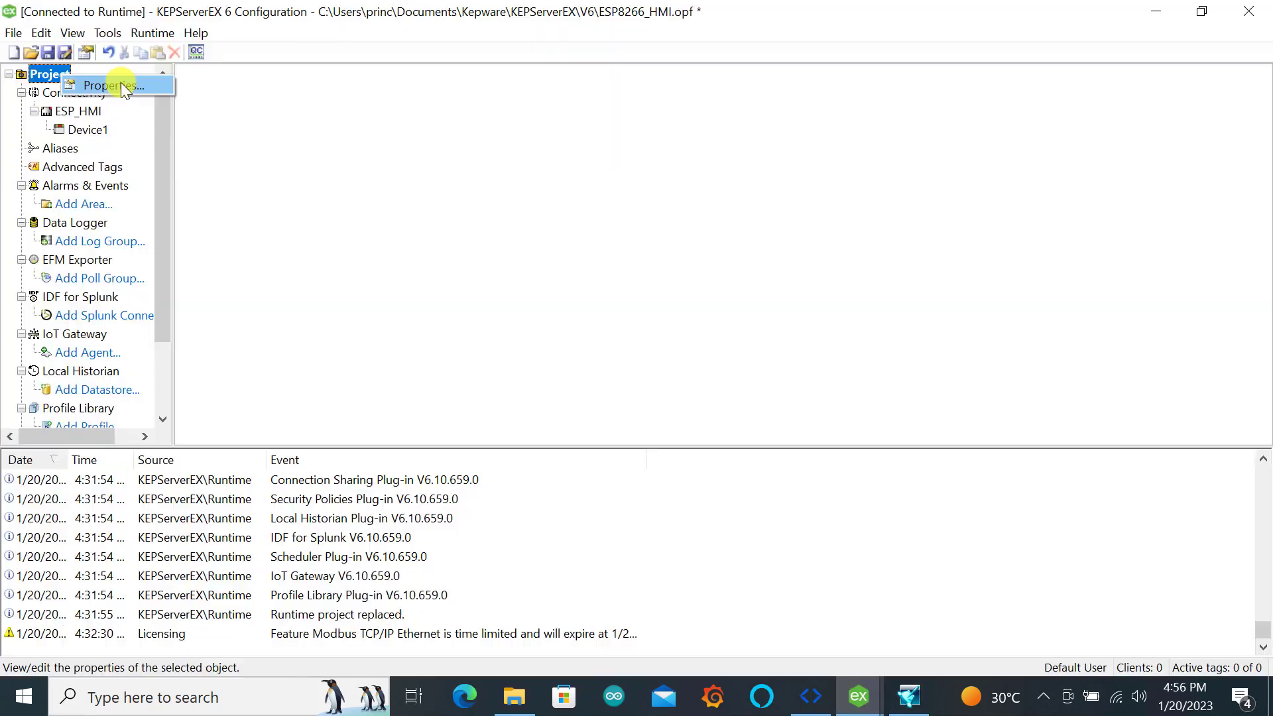
left_click(121, 85)
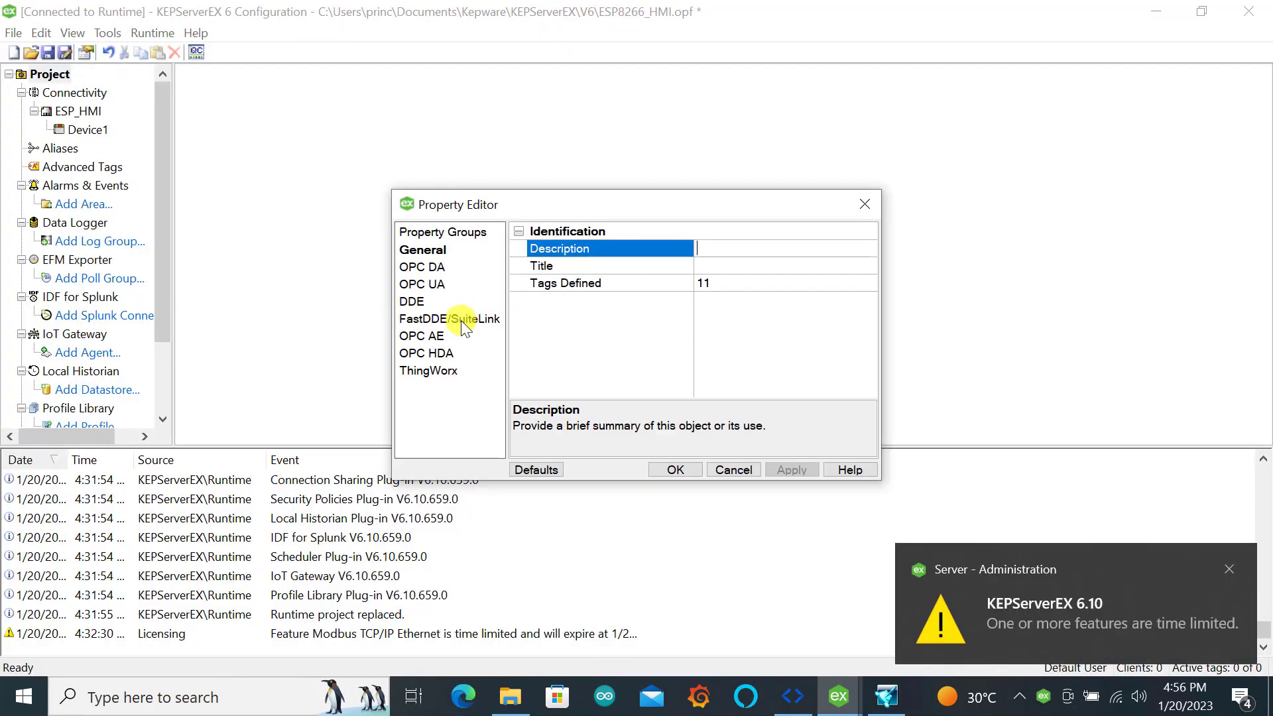
left_click(460, 321)
left_click(714, 265)
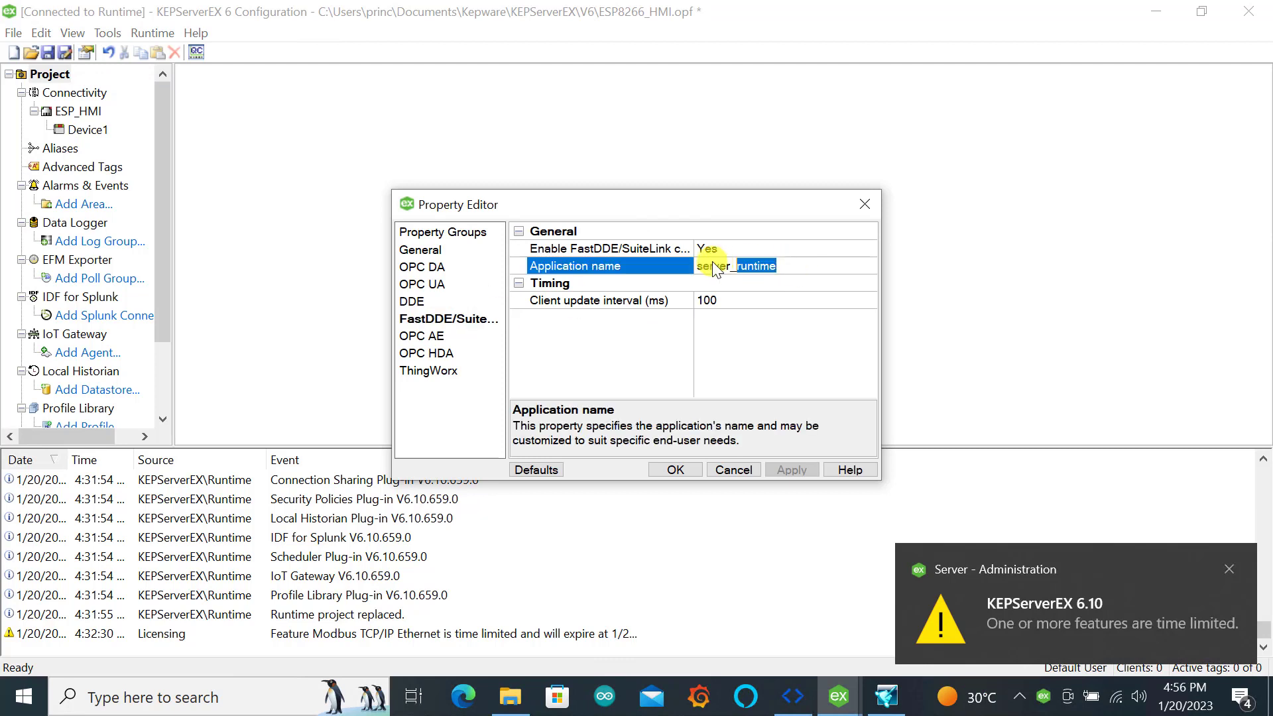
left_click_drag(817, 274, 698, 267)
key("ctrl+c")
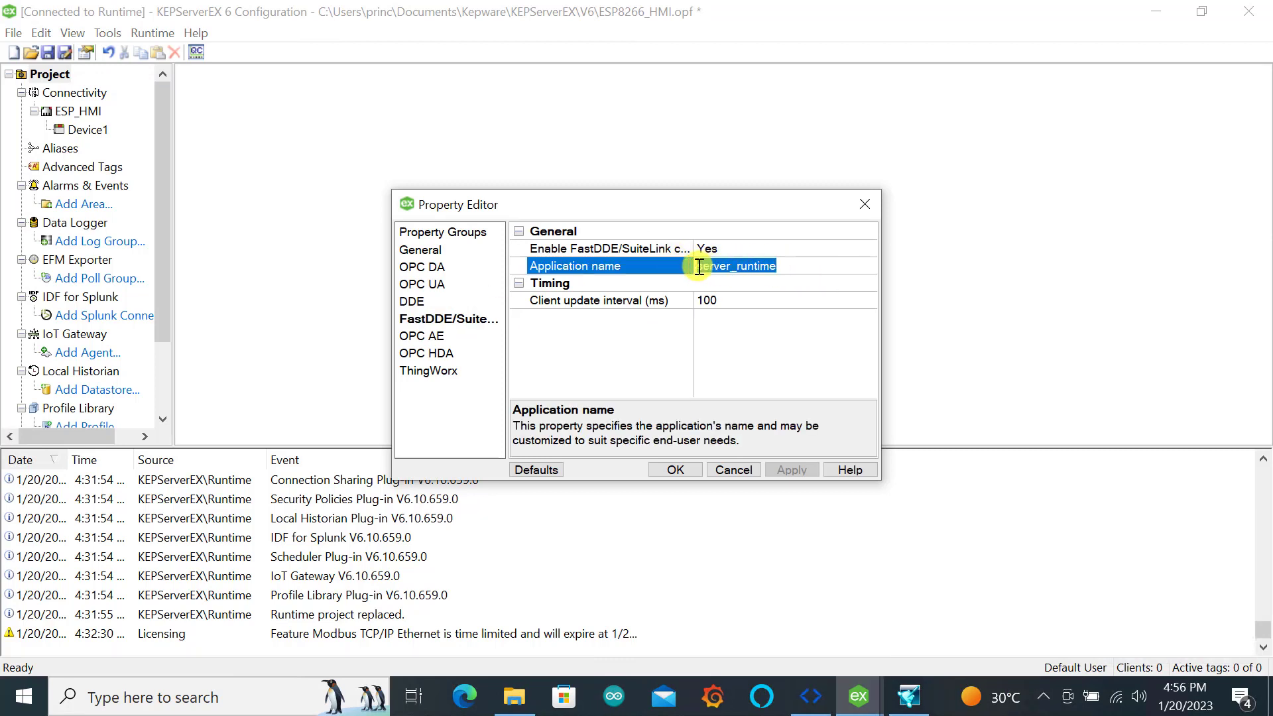
left_click(863, 205)
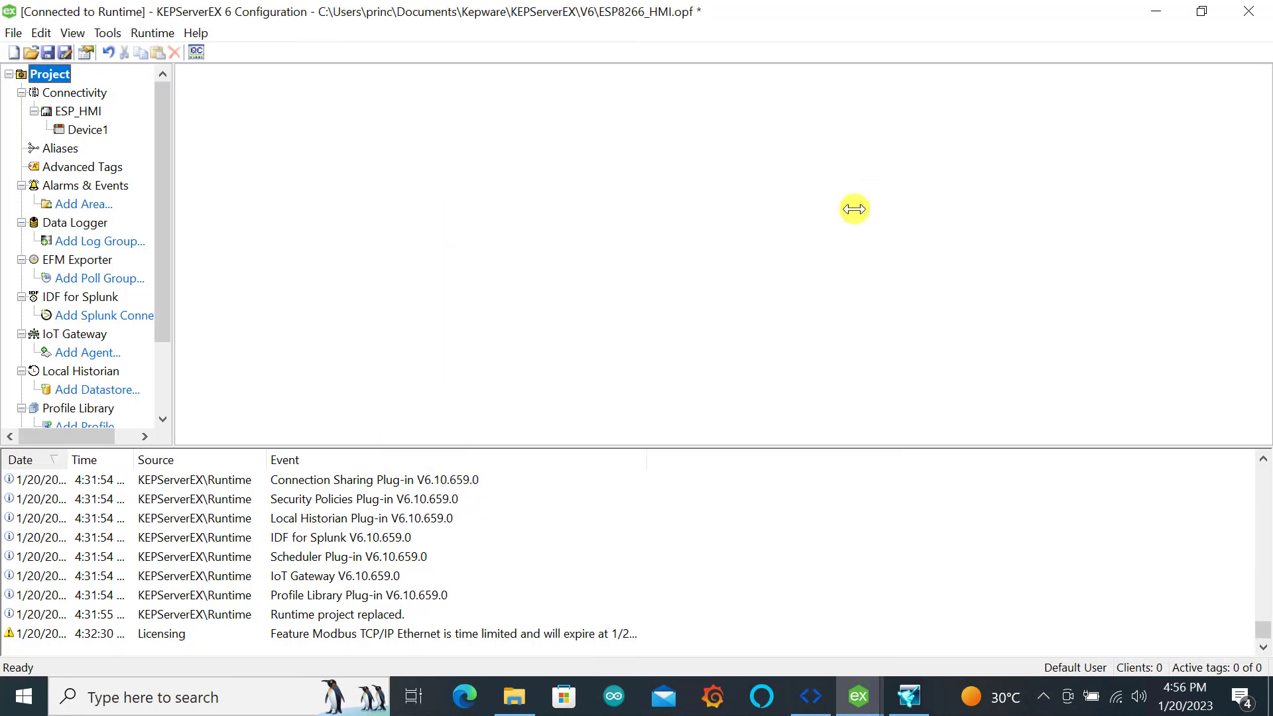
Return to InTouch WindowMaker and set the access name's Application Name to server_runtime
left_click(908, 696)
left_click(505, 285)
key("ctrl+v")
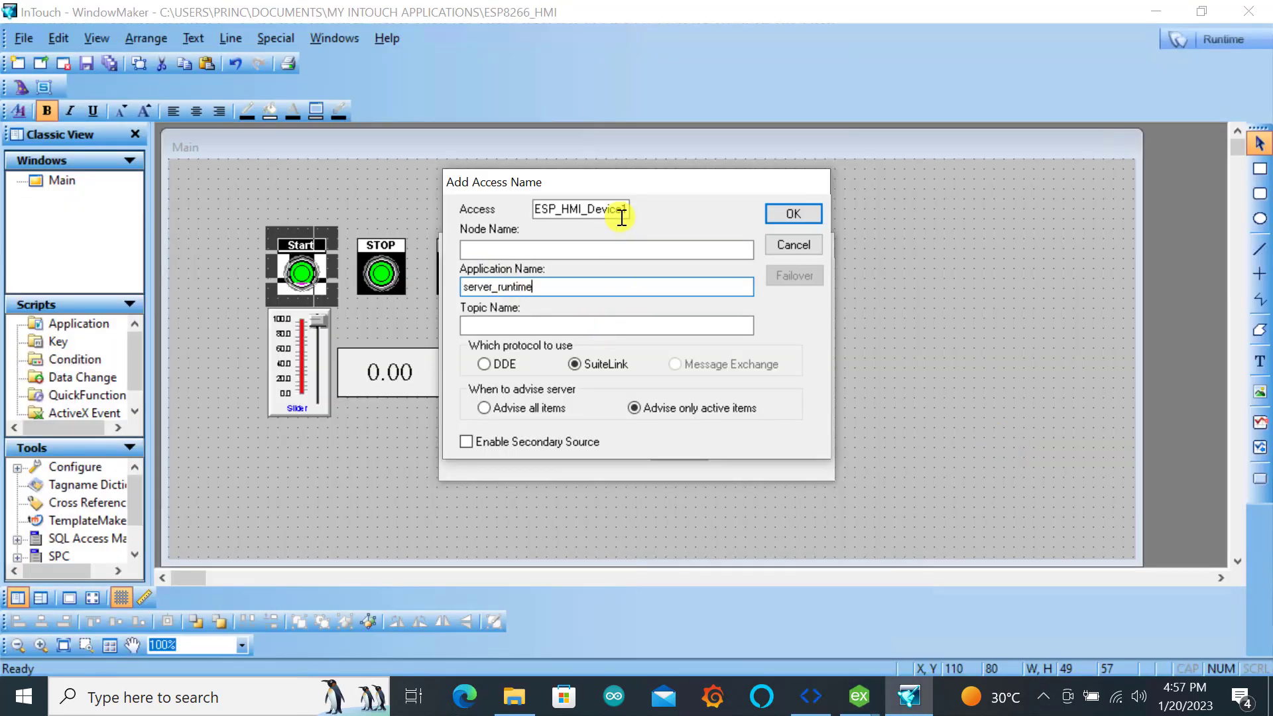
Set the Topic Name to ESP_HMI_Device1, save the access name, and assign it to the Start_esp tag
left_click_drag(628, 205, 539, 223)
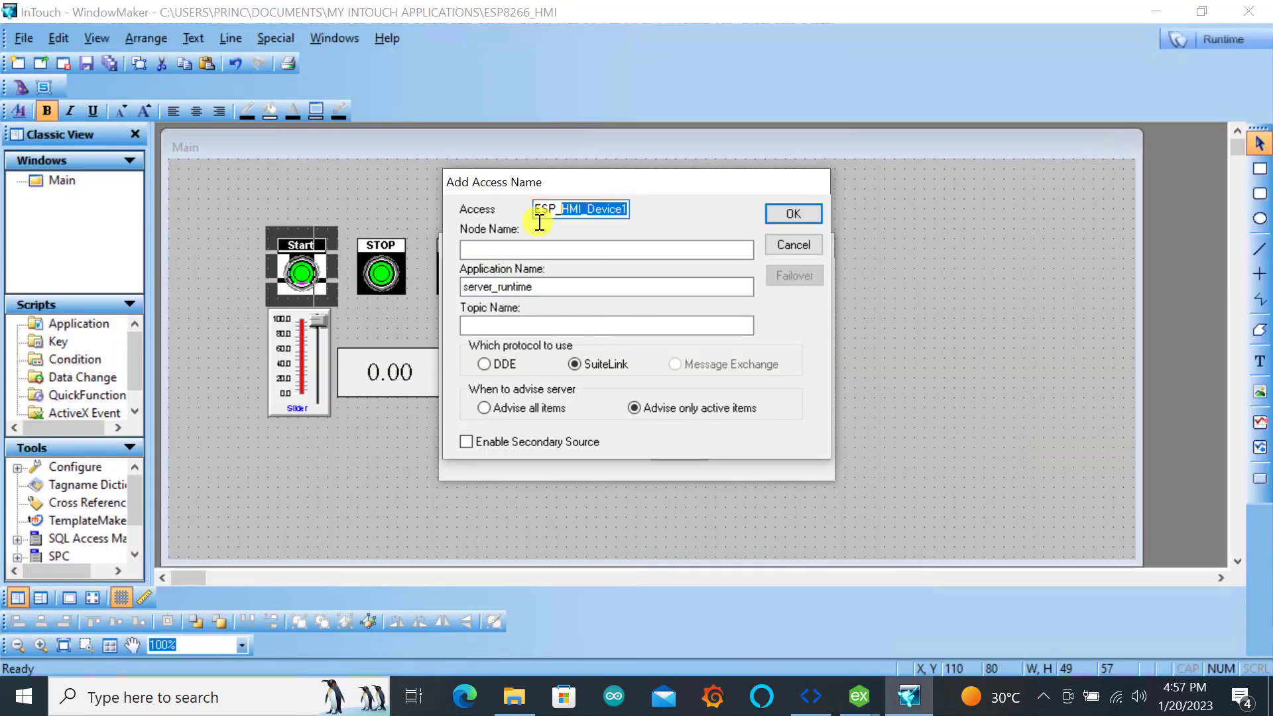
key("ctrl+c")
left_click(483, 326)
key("ctrl+v")
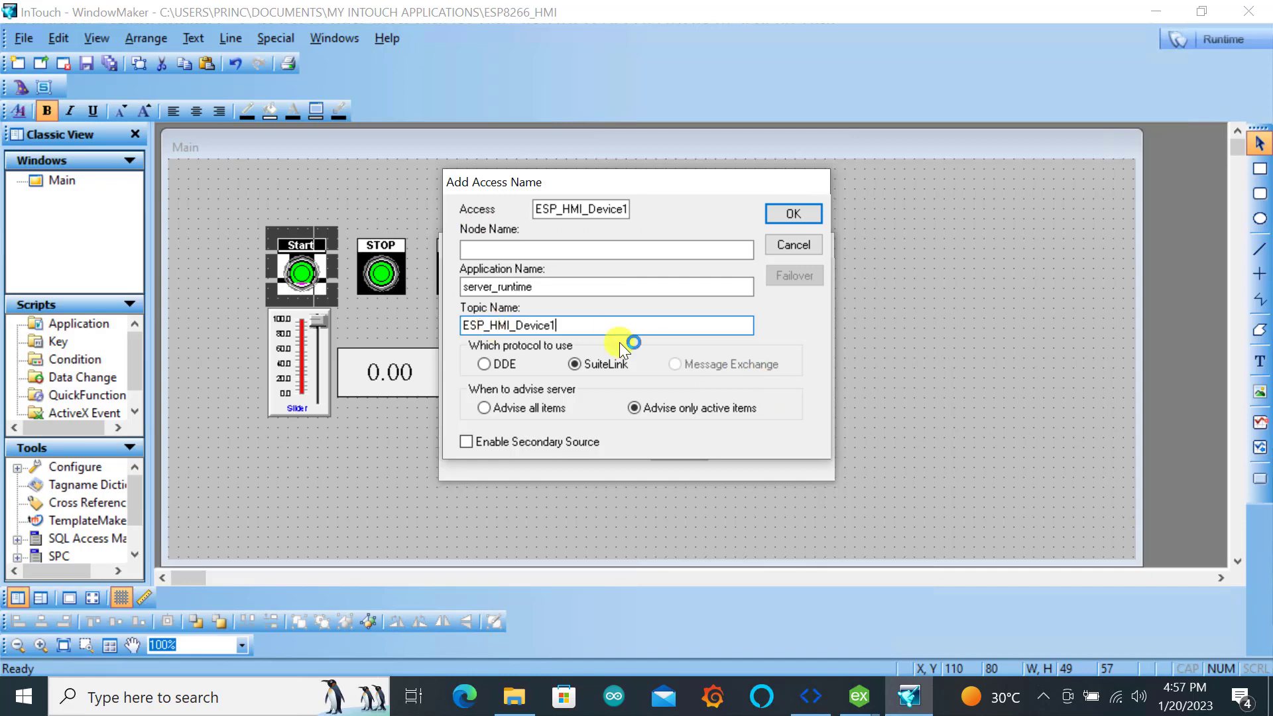
left_click(793, 214)
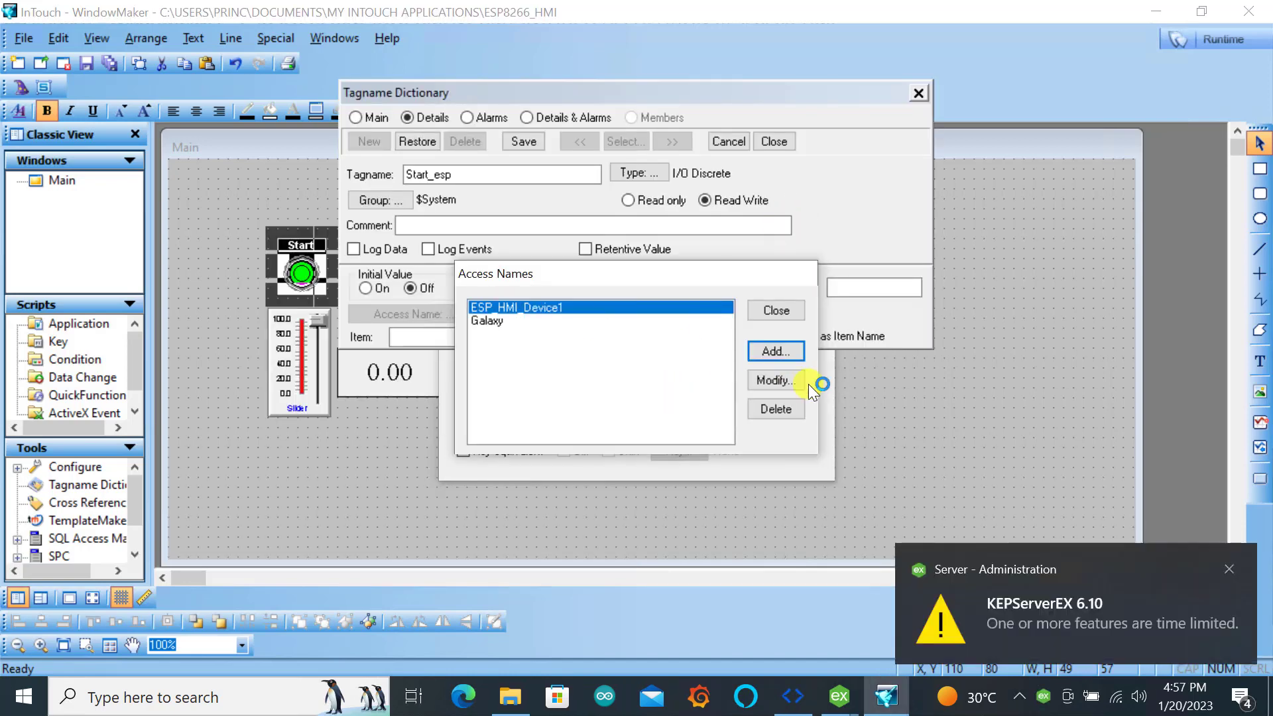
left_click(783, 309)
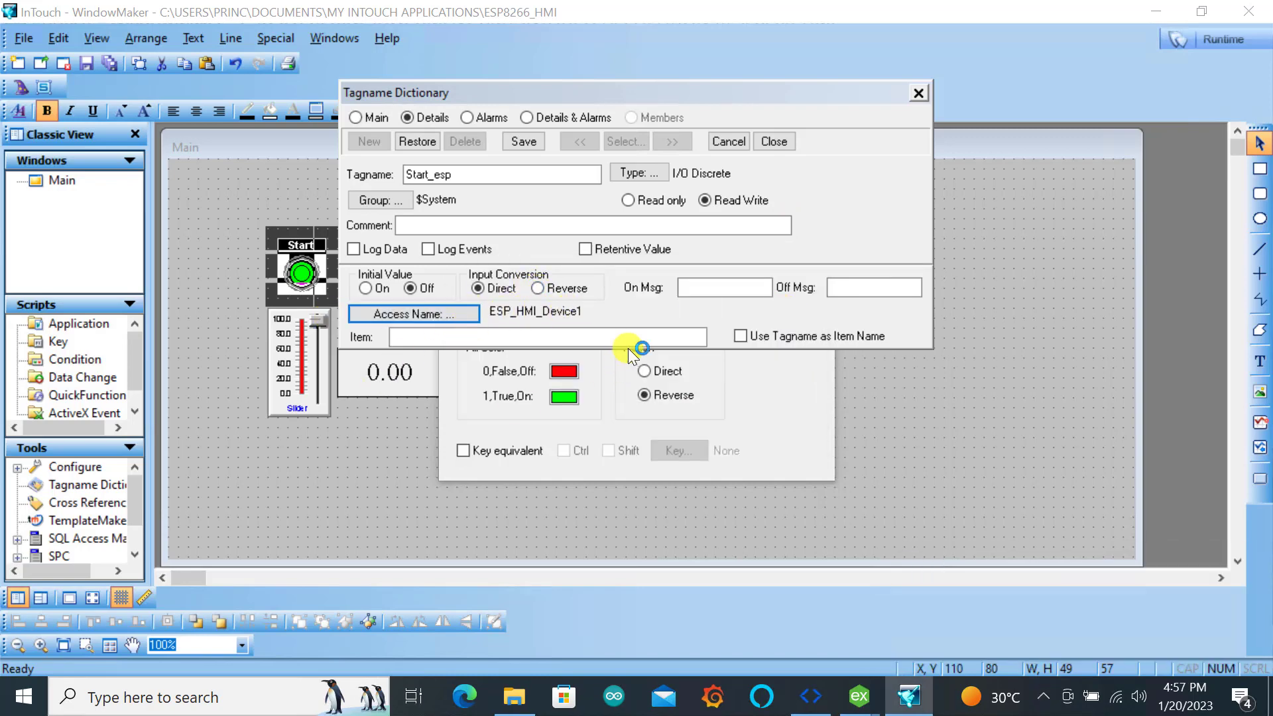
Switch to KEPServerEX and look up the Start tag's address among the Device1 tags
left_click(403, 337)
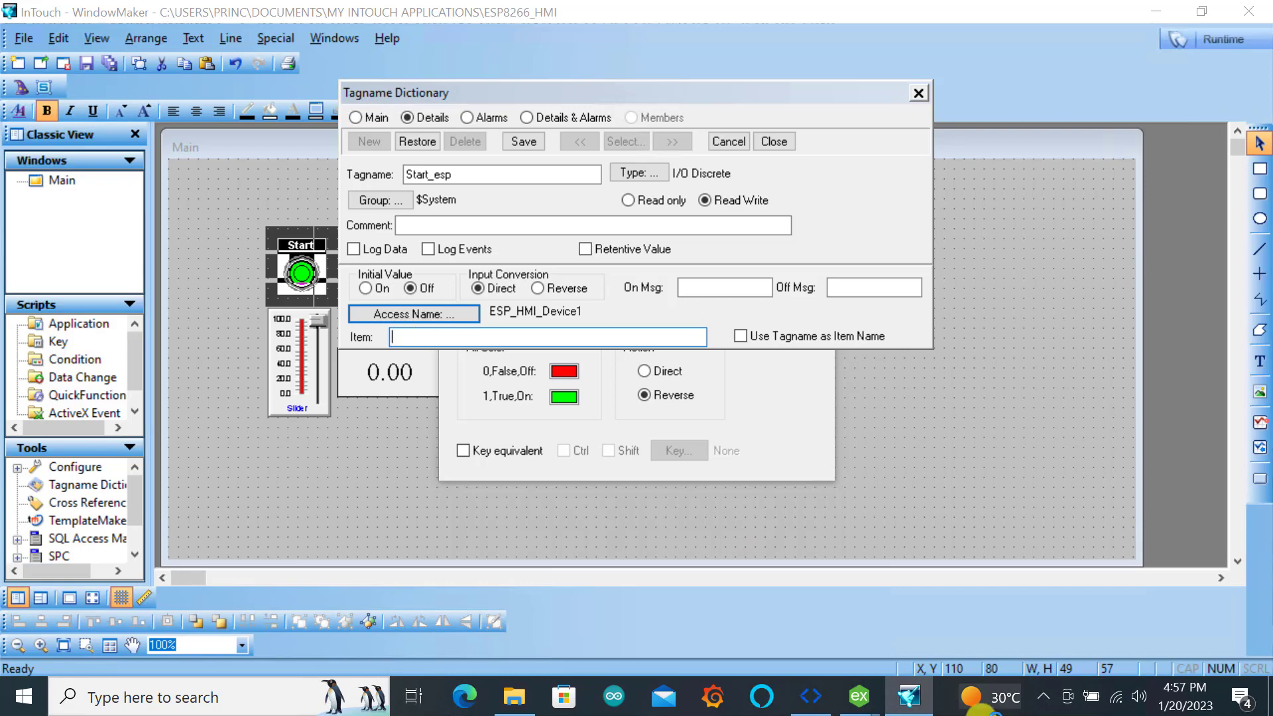
mouse_move(862, 704)
left_click(749, 617)
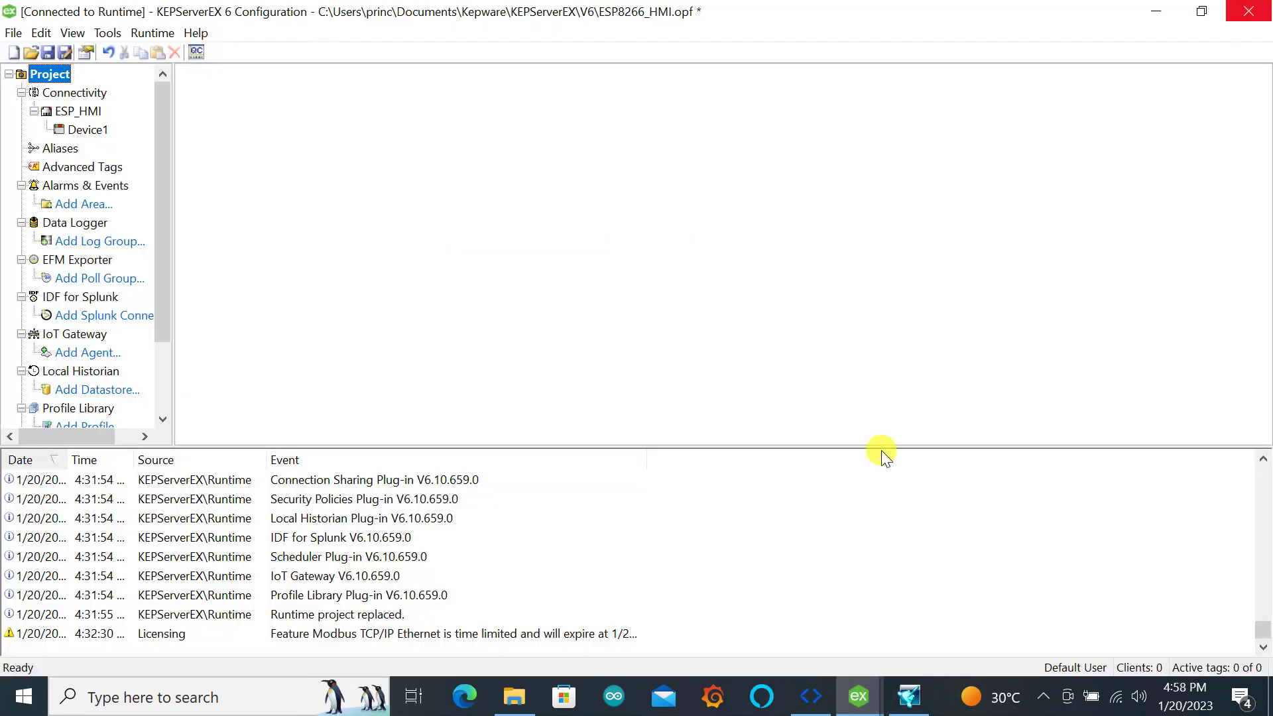
left_click(89, 130)
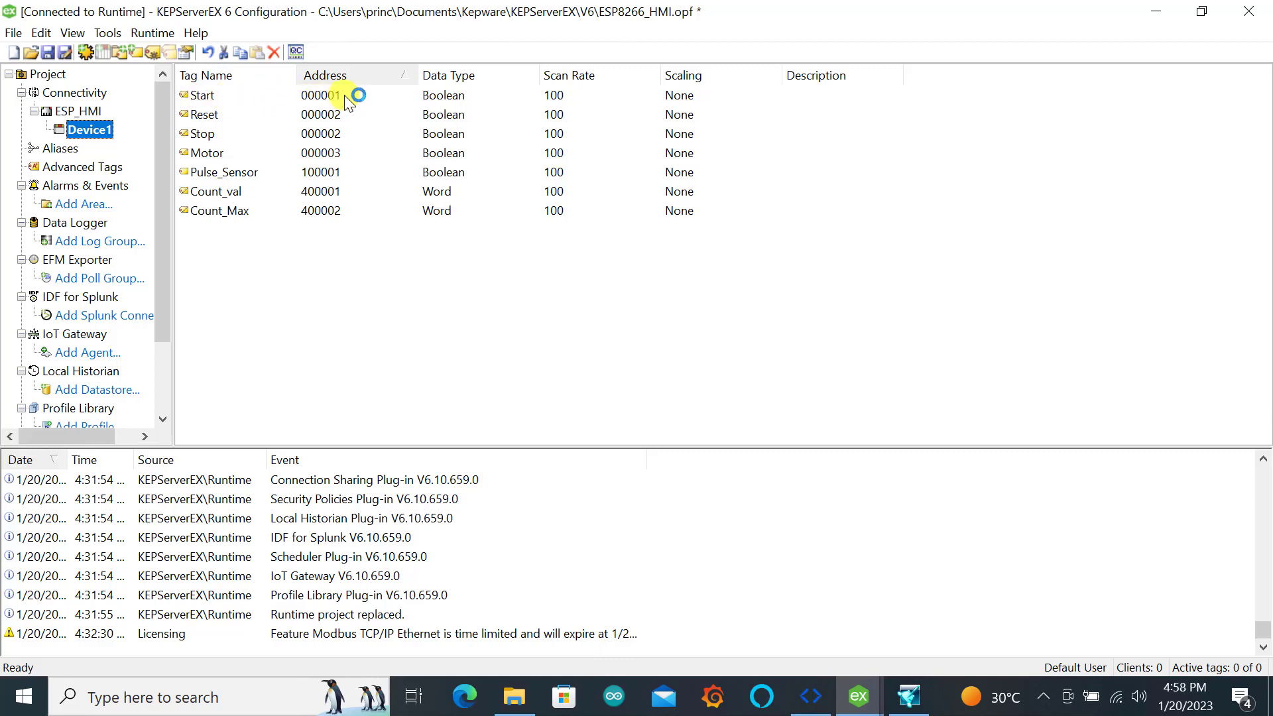
Return to InTouch WindowMaker, set the Start_esp tag's item to 000001, save it, and confirm the Start button's settings
left_click(861, 708)
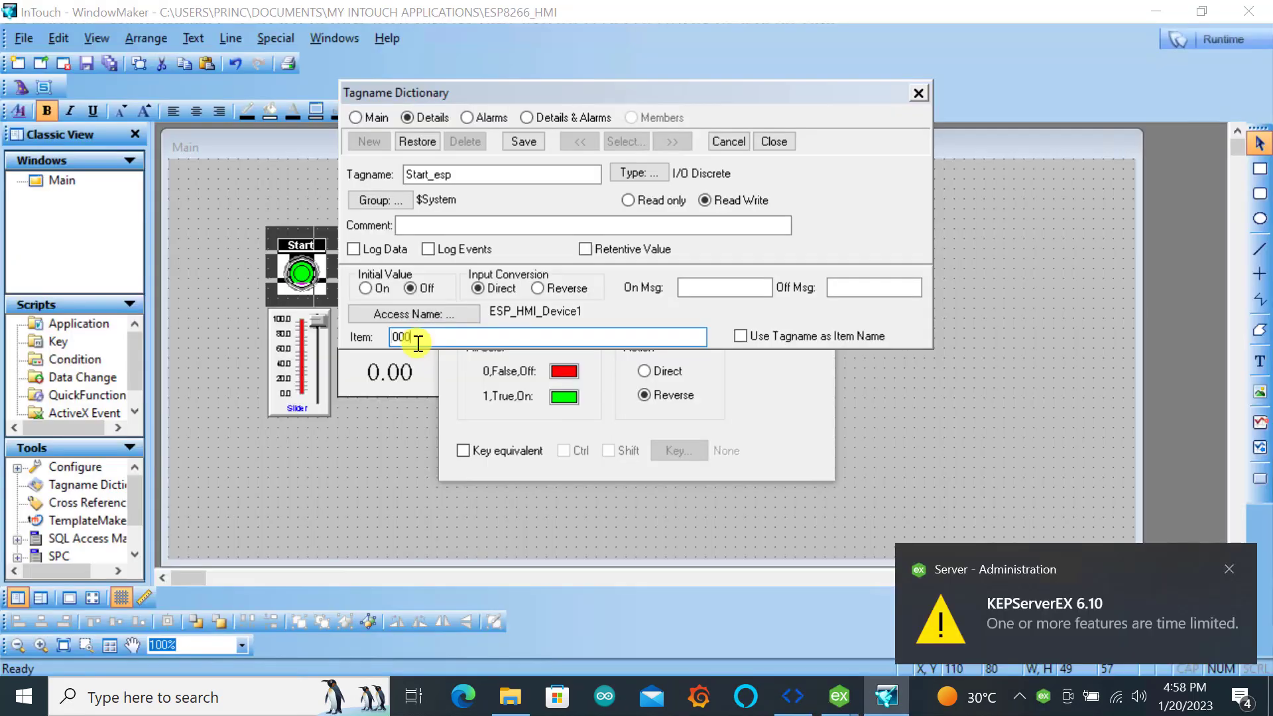
type("000001")
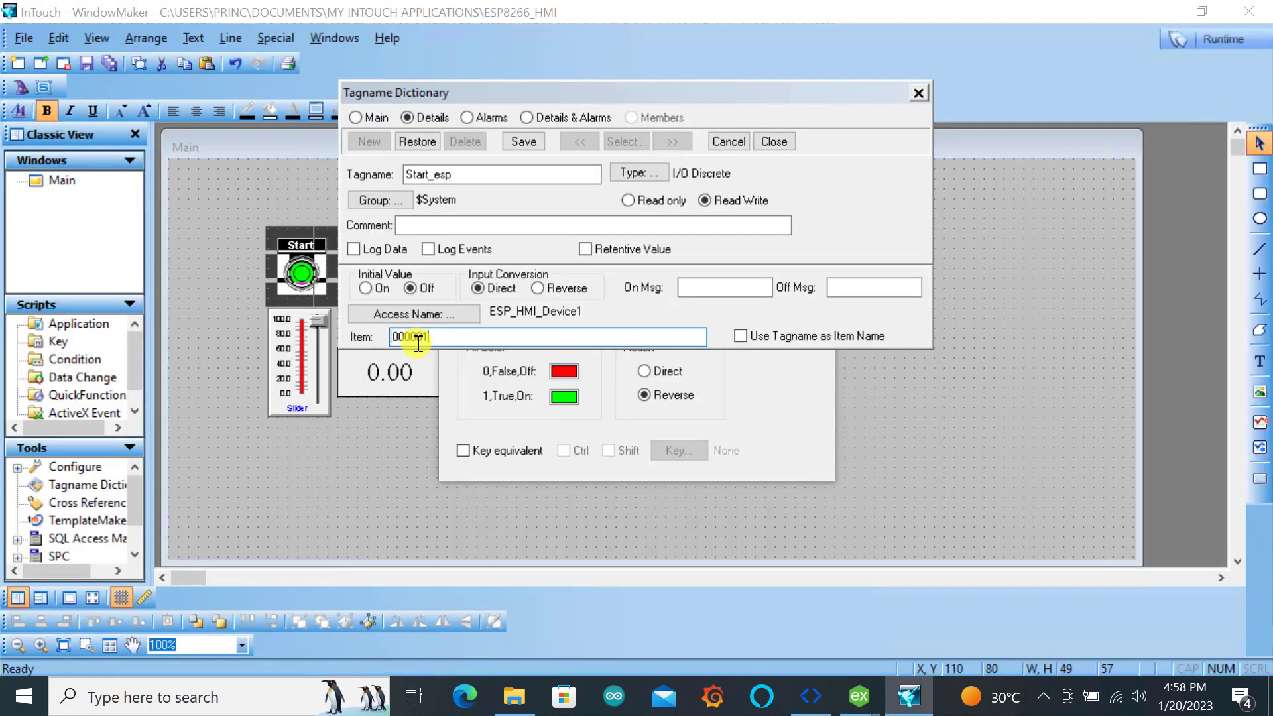
double_click(417, 338)
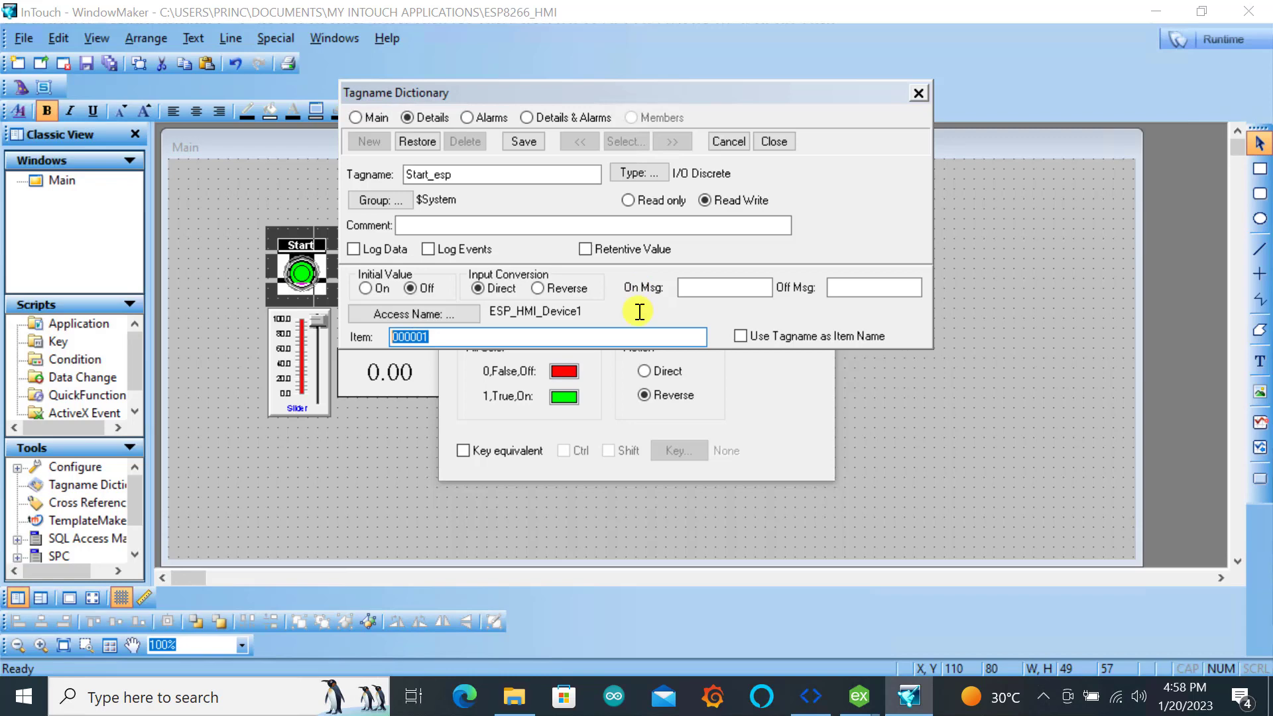
left_click(517, 140)
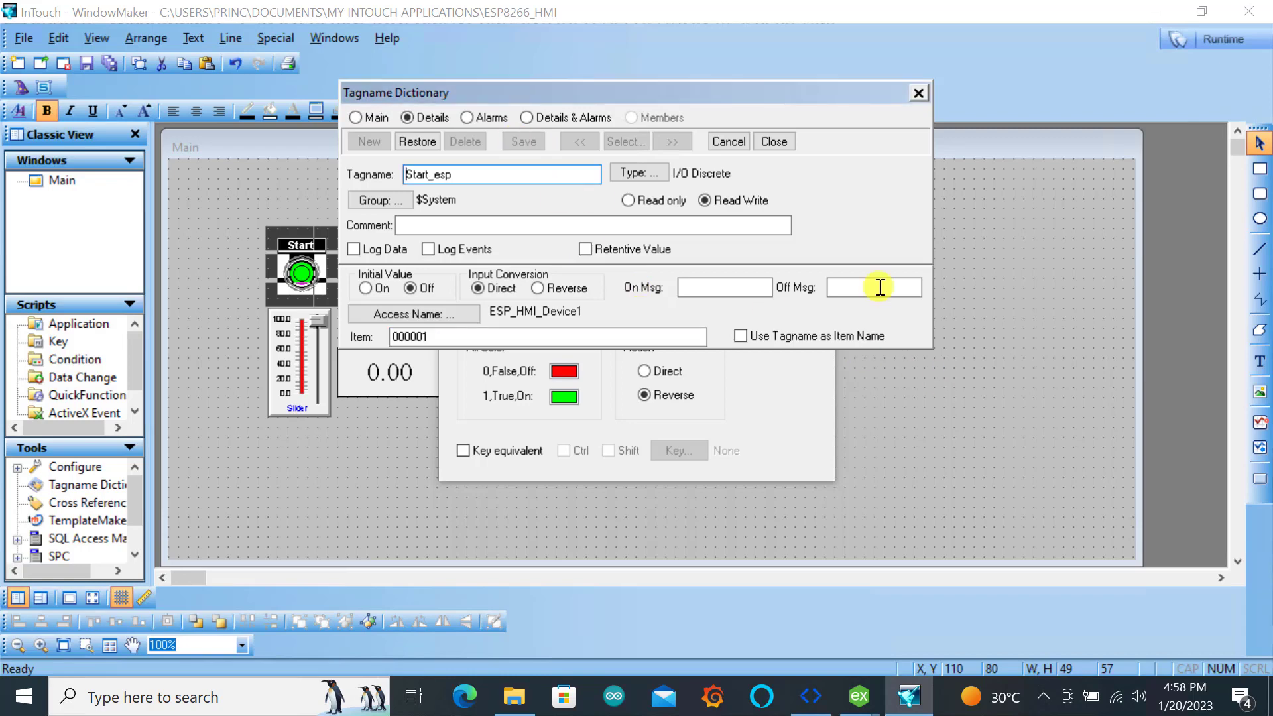
left_click(773, 141)
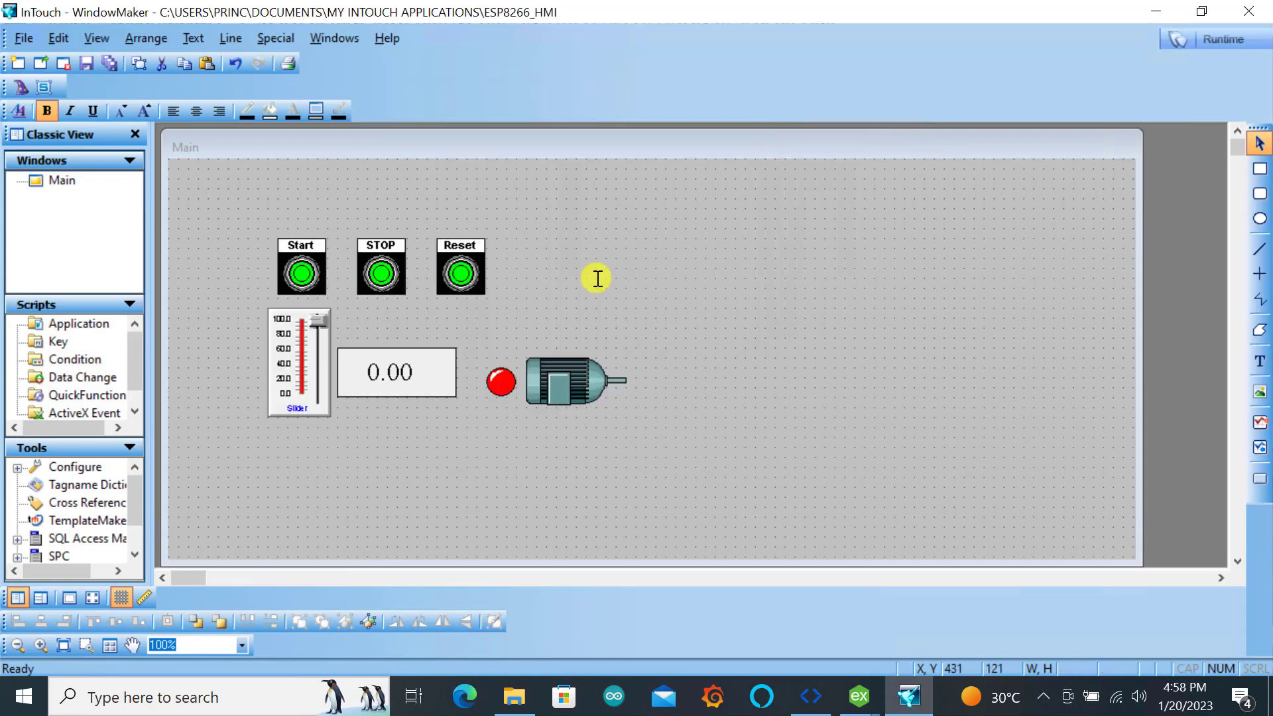
double_click(299, 275)
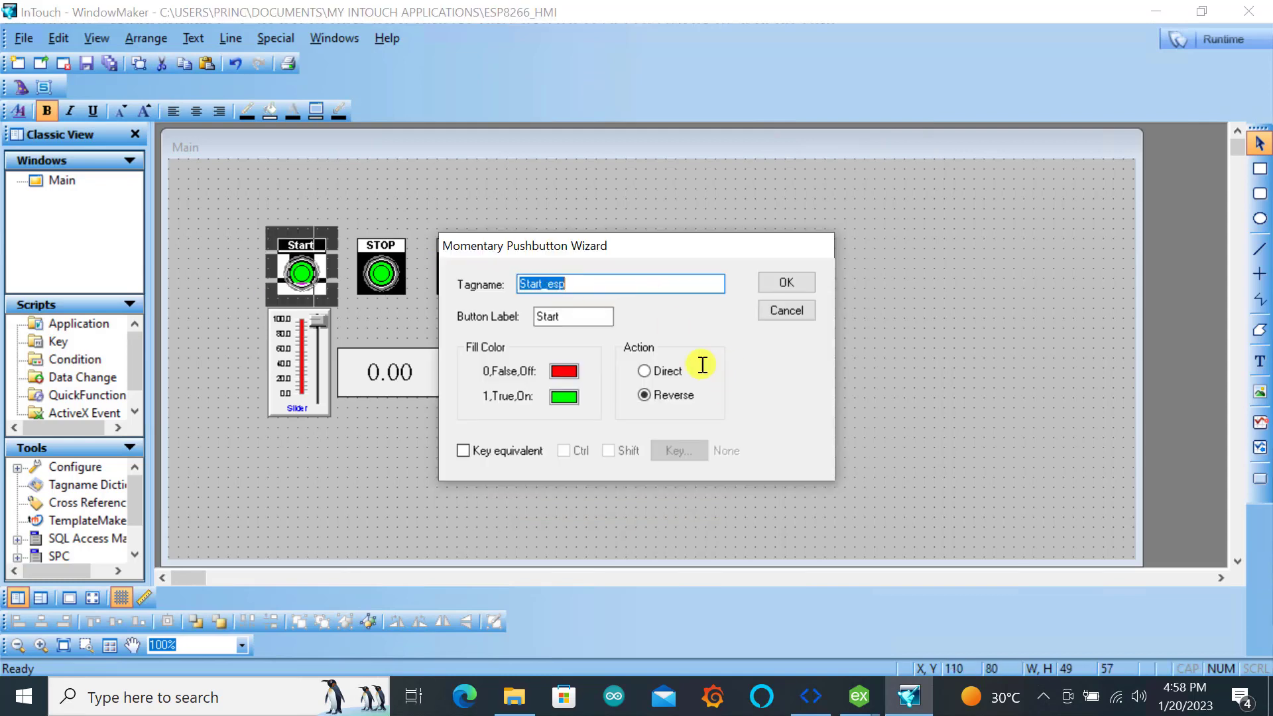
left_click(794, 279)
Assign the tagname Stop_esp to the STOP button and begin defining it as a new tag
double_click(378, 269)
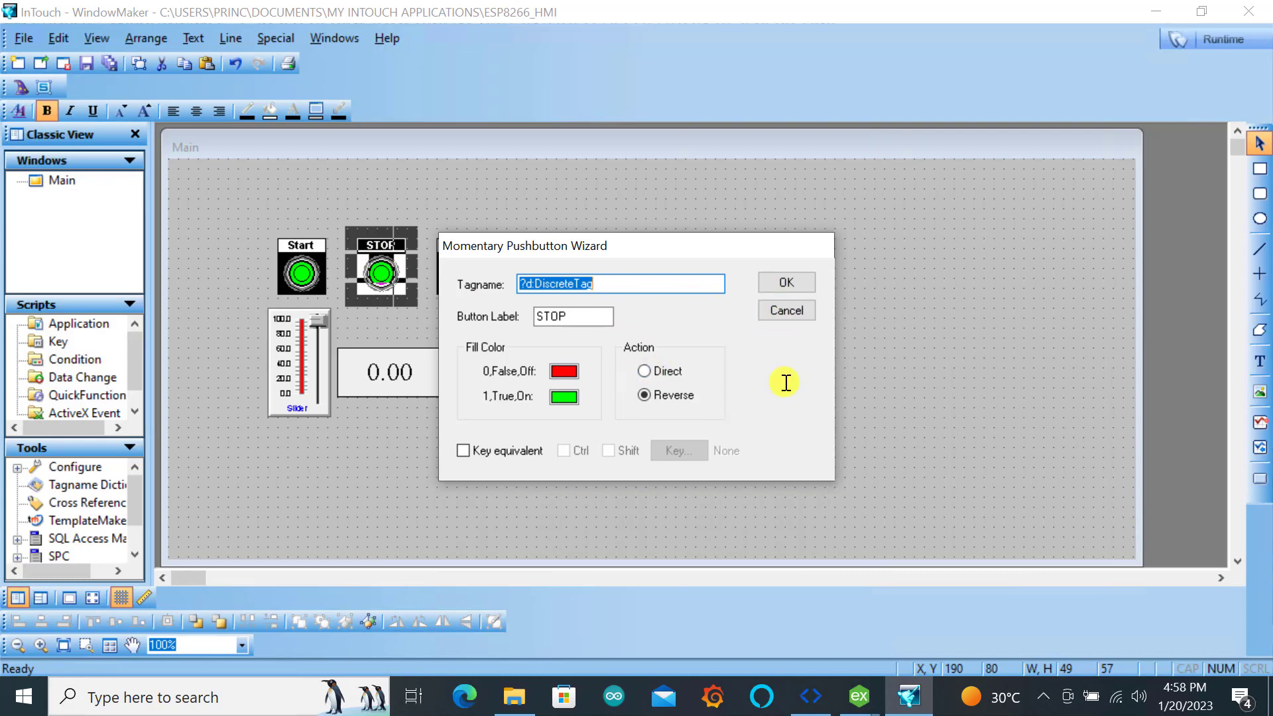
type("Stop_esp")
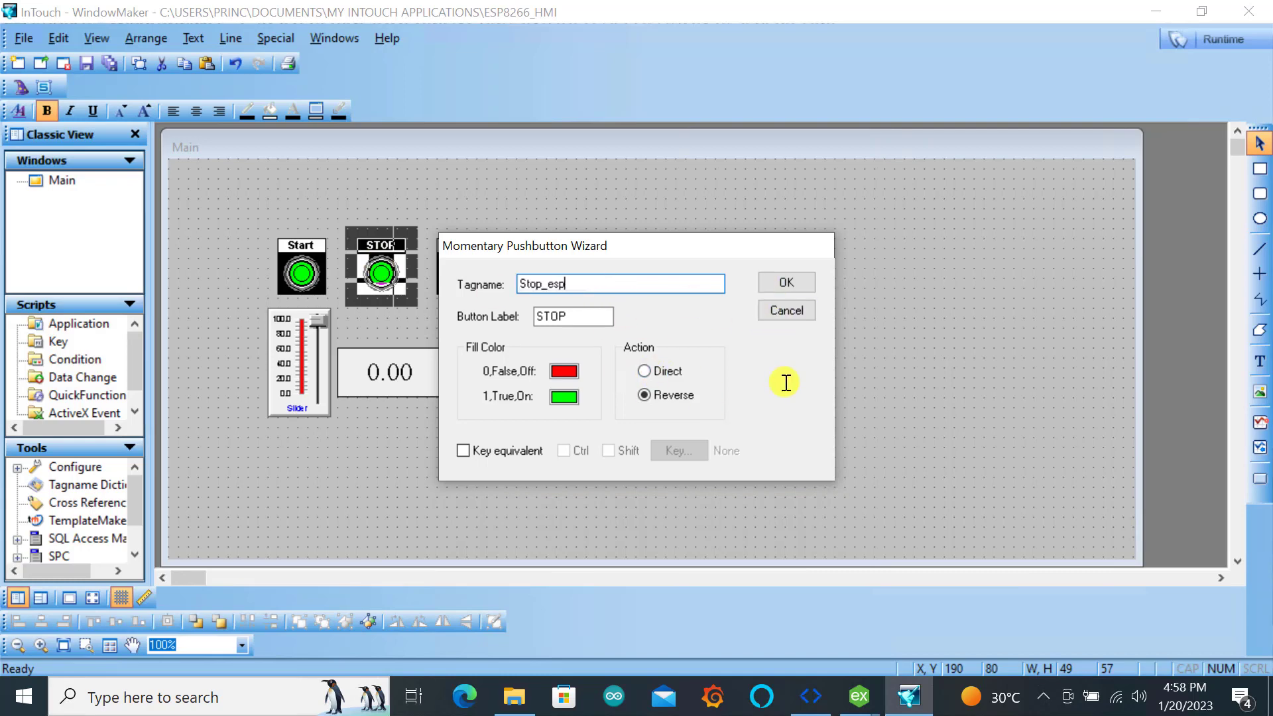
left_click(797, 285)
Define Stop_esp as a Read Write I/O Discrete tag with item 000002, save it, and close its definition
left_click(643, 176)
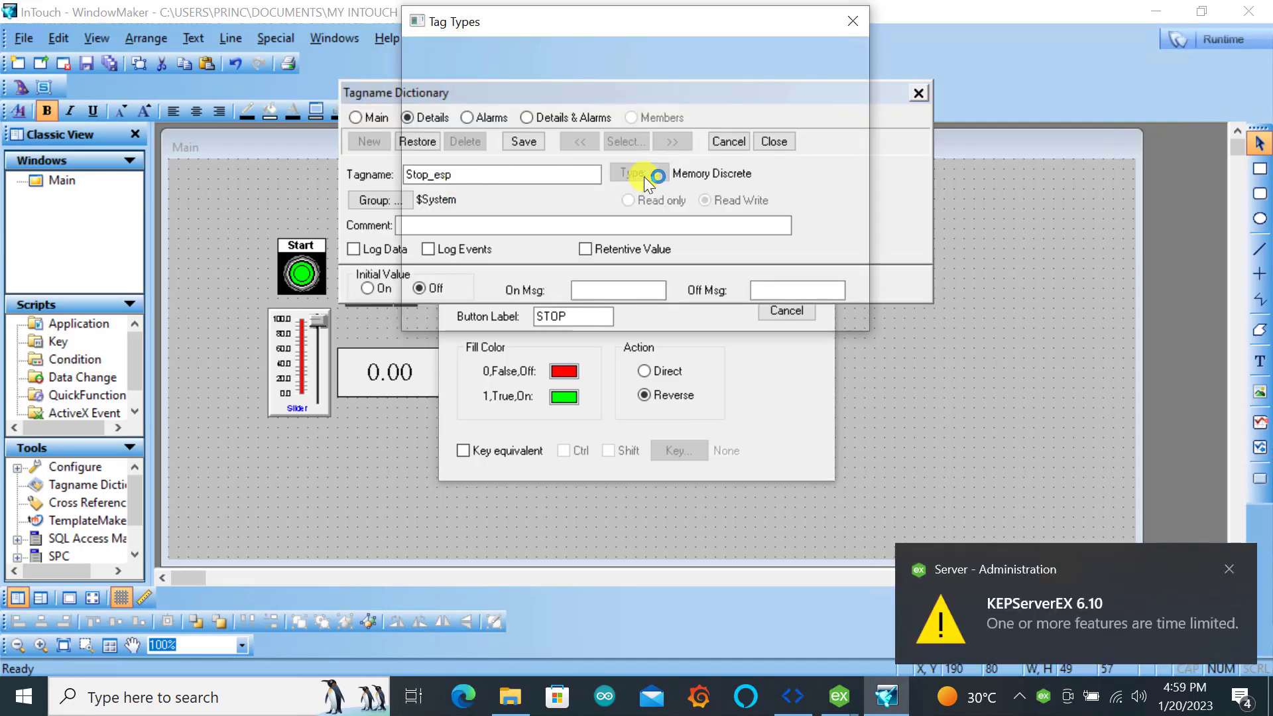
left_click(422, 83)
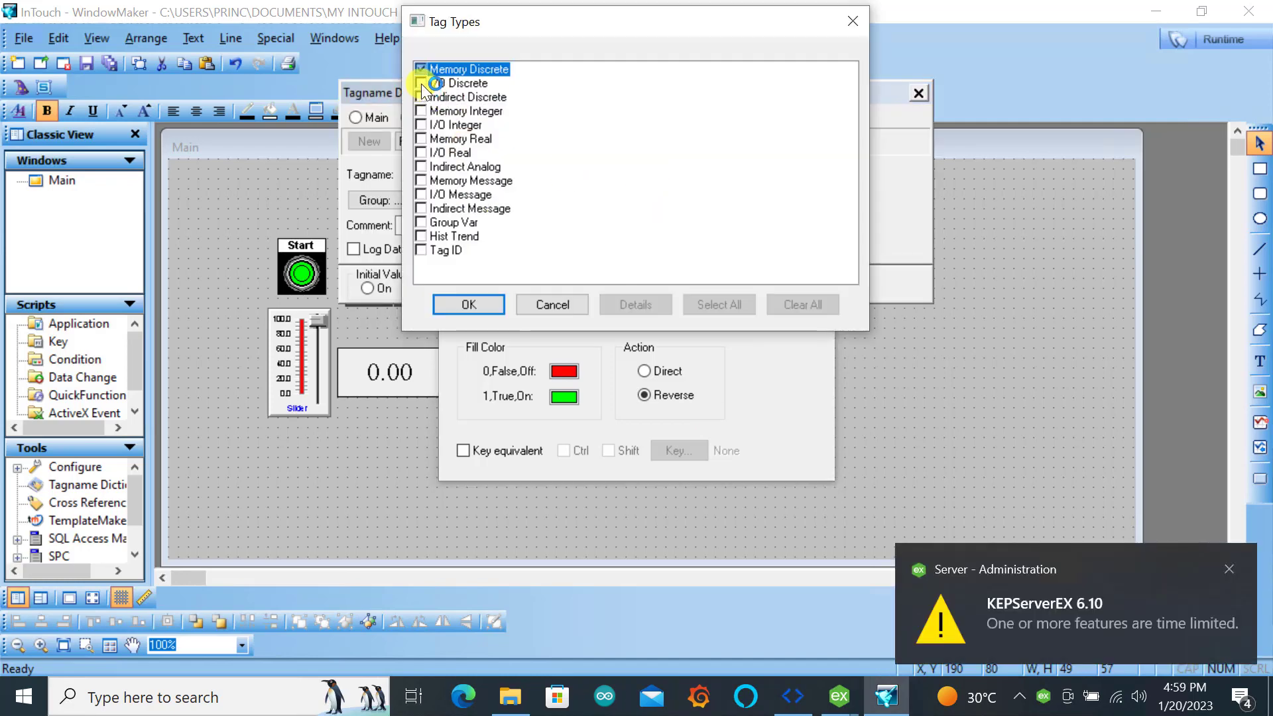
left_click(475, 302)
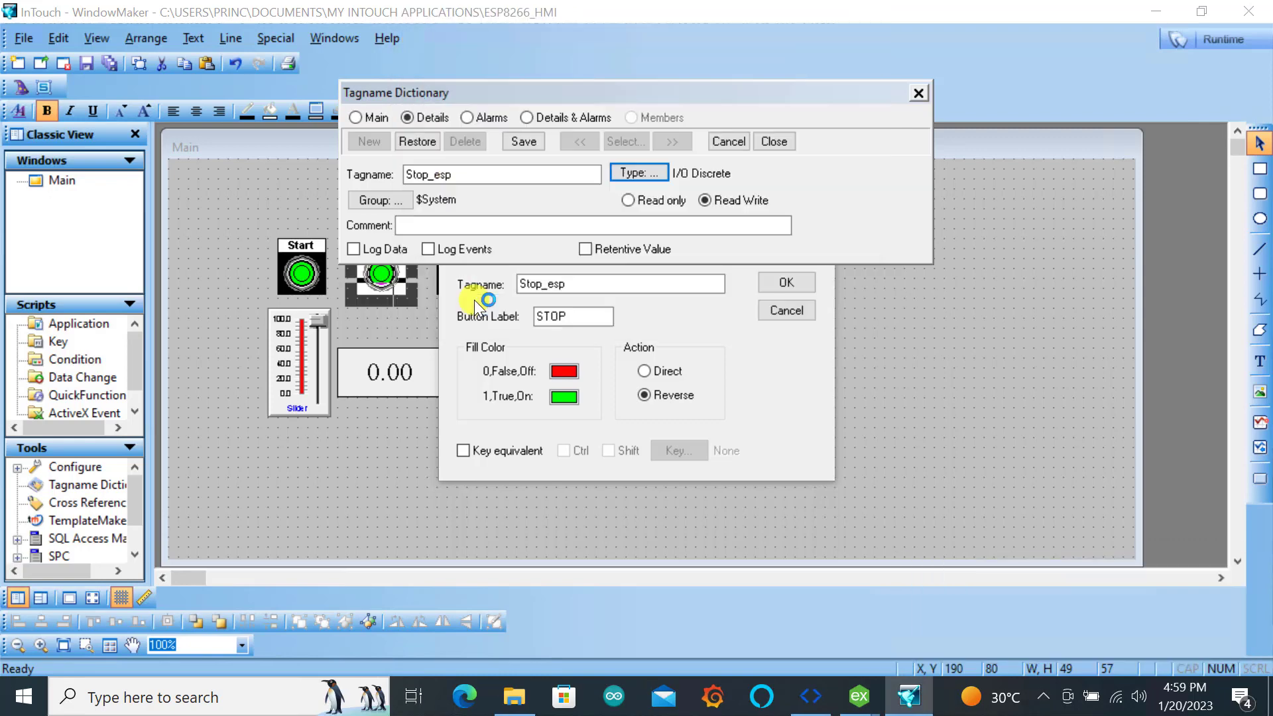
left_click(722, 201)
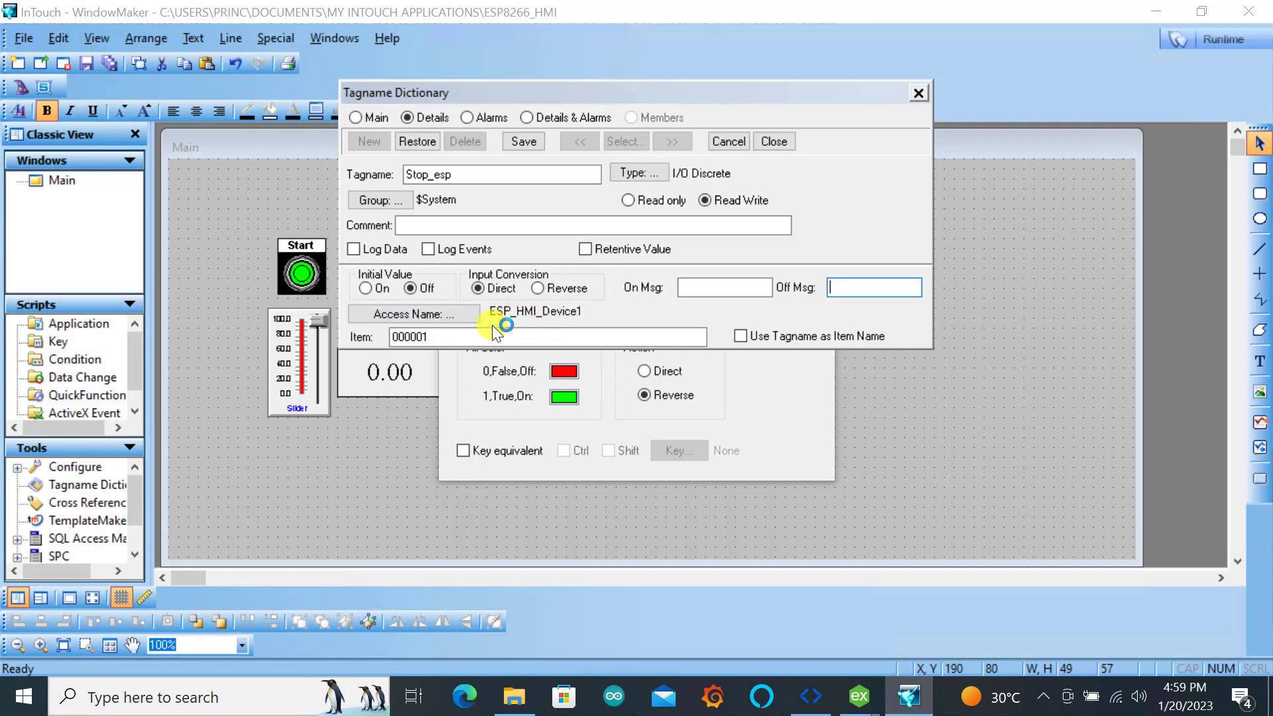
left_click(458, 336)
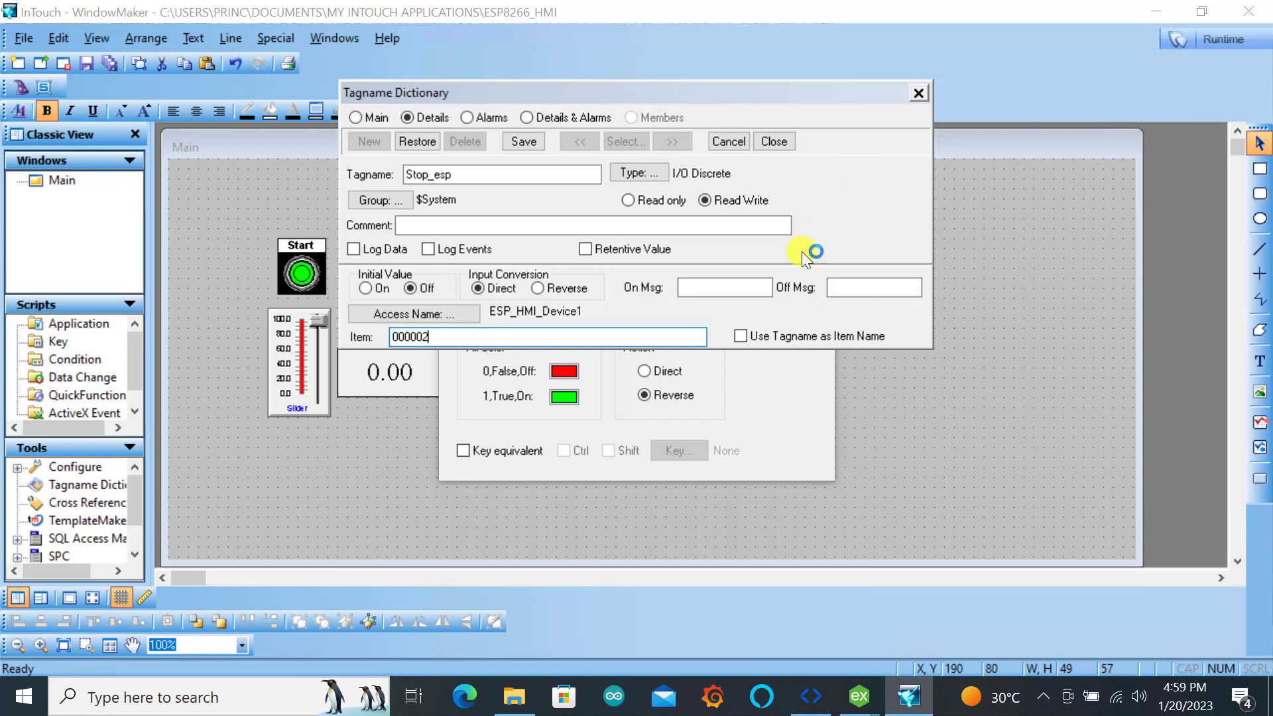
left_click(521, 142)
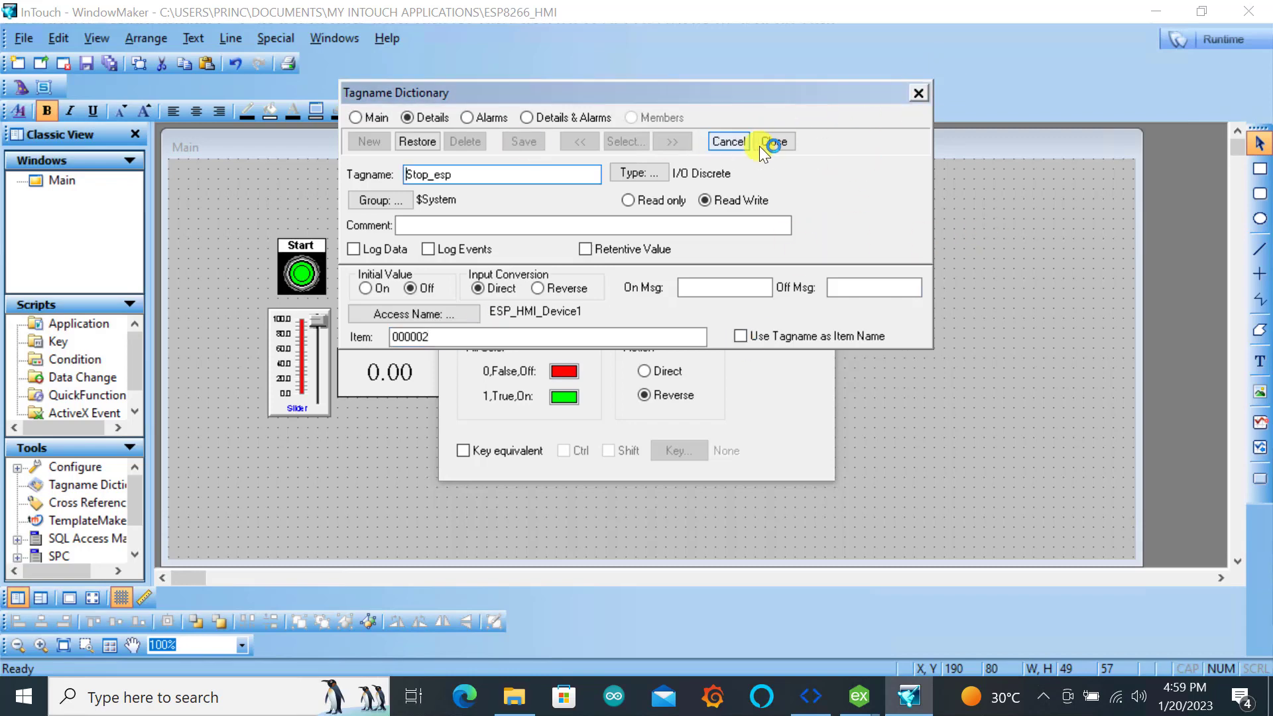
left_click(778, 140)
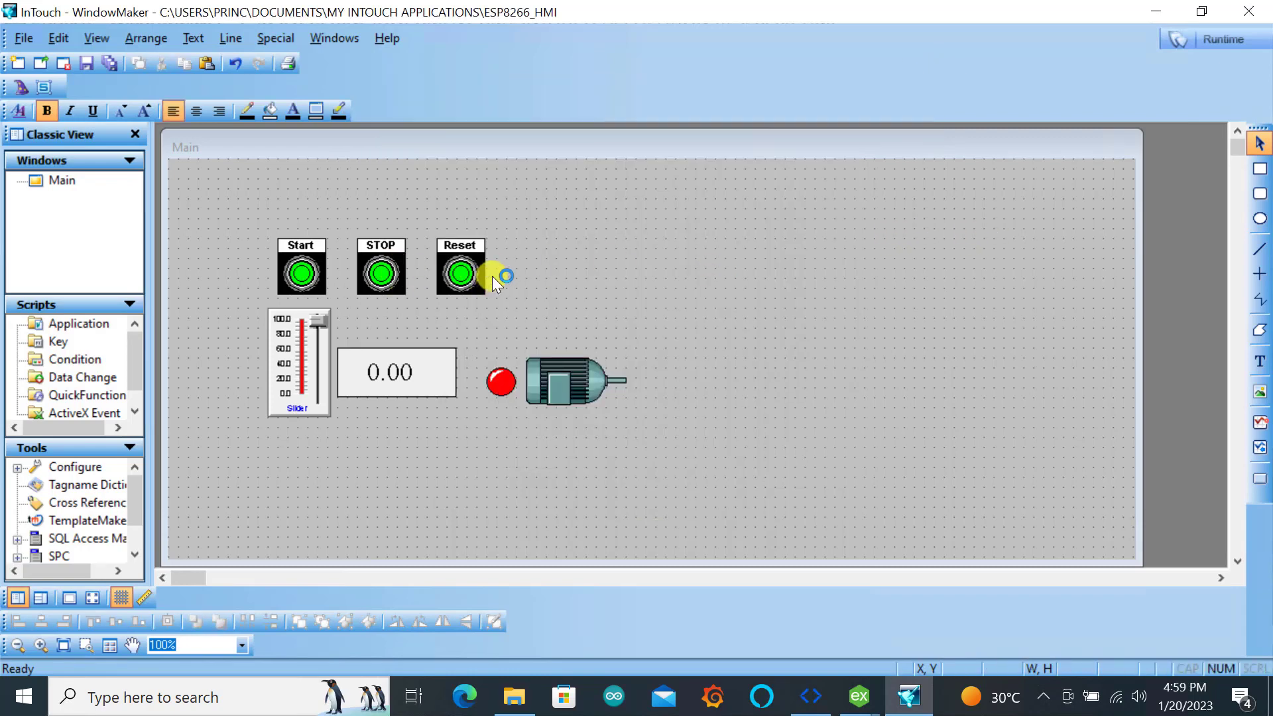
Assign the tagname Reset_esp to the Reset button and begin defining it as a new tag
left_click(456, 269)
double_click(456, 269)
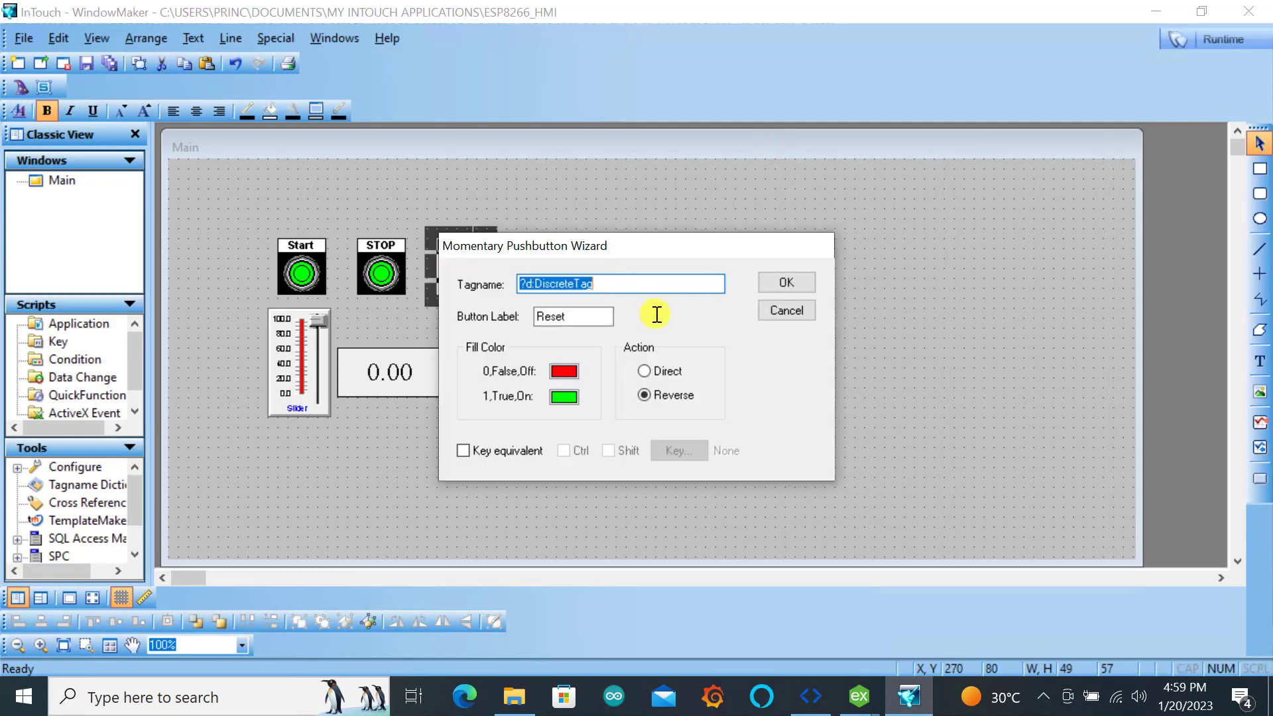
type("Res")
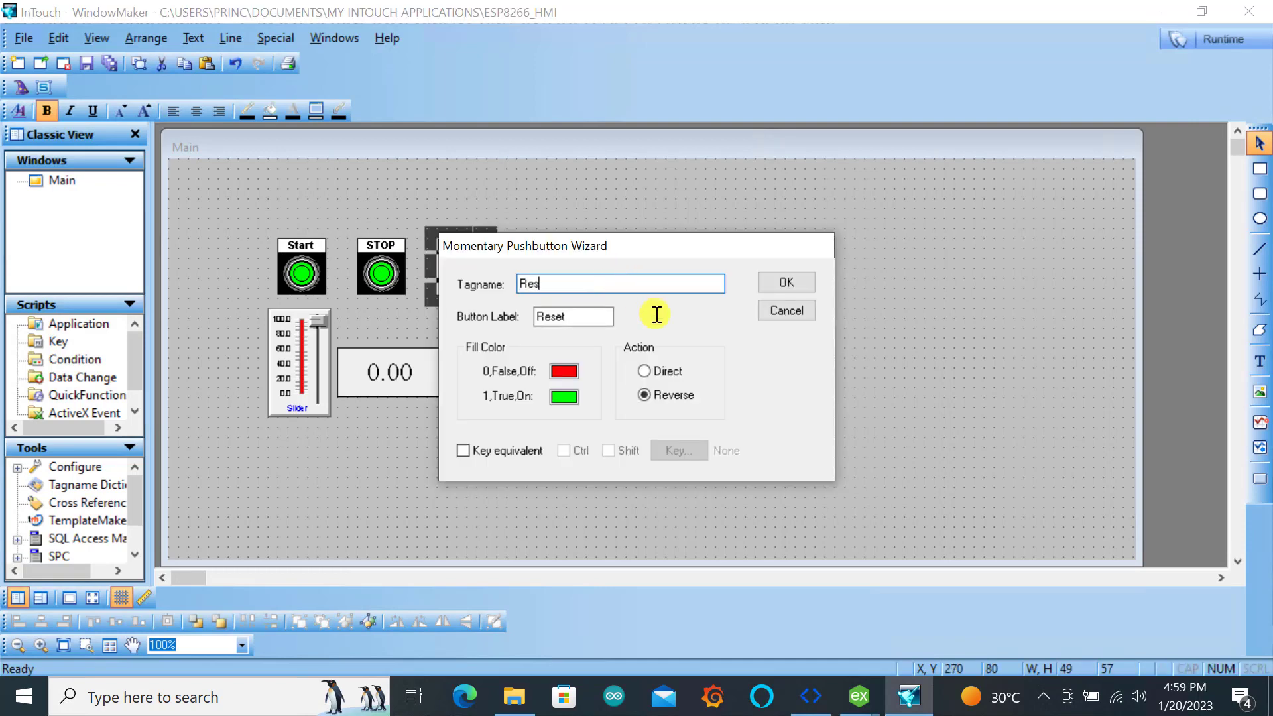
type("et_esp")
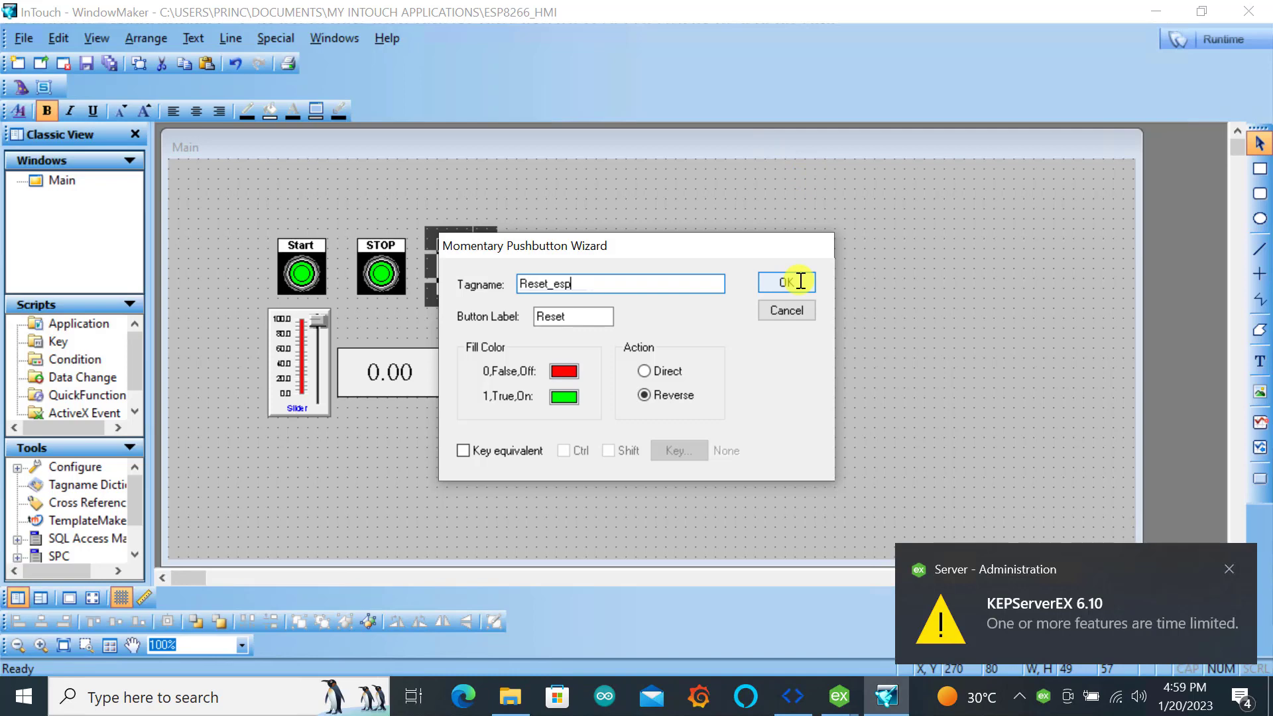
left_click(800, 281)
left_click(606, 389)
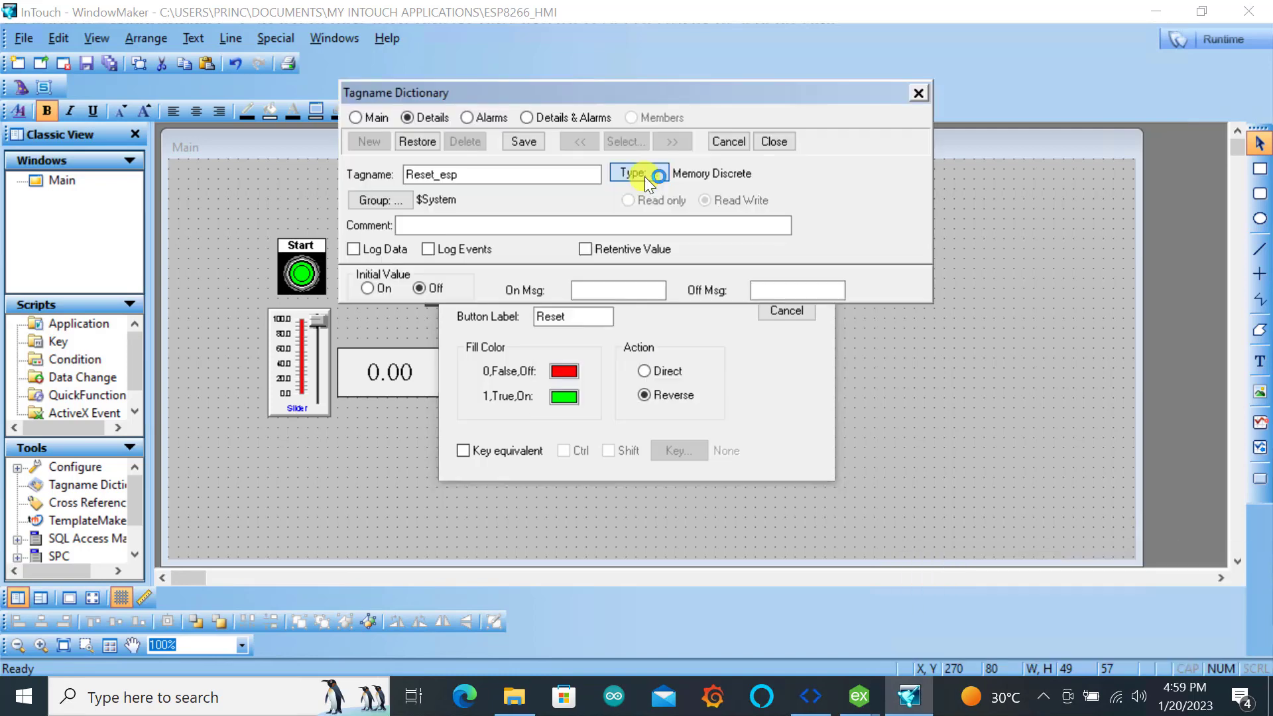
Define Reset_esp as an I/O Discrete tag with item 000003 and finish the Reset button's configuration
left_click(633, 173)
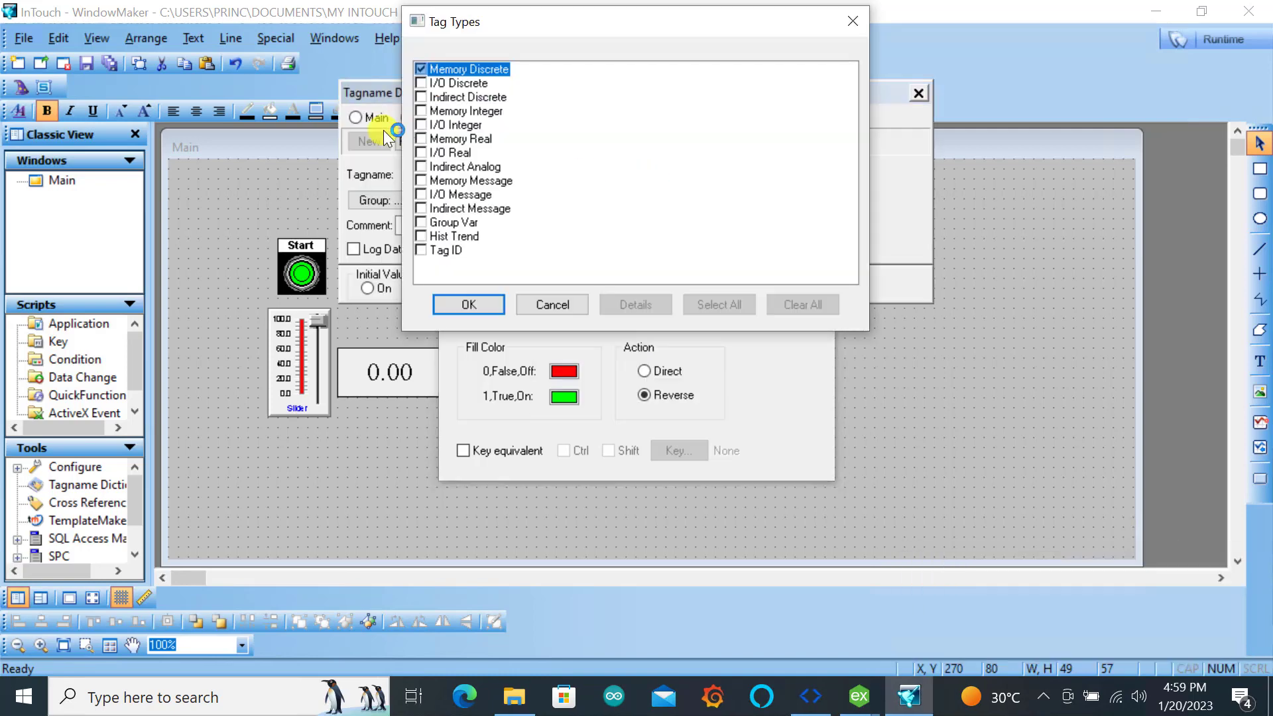
left_click(423, 82)
left_click(466, 310)
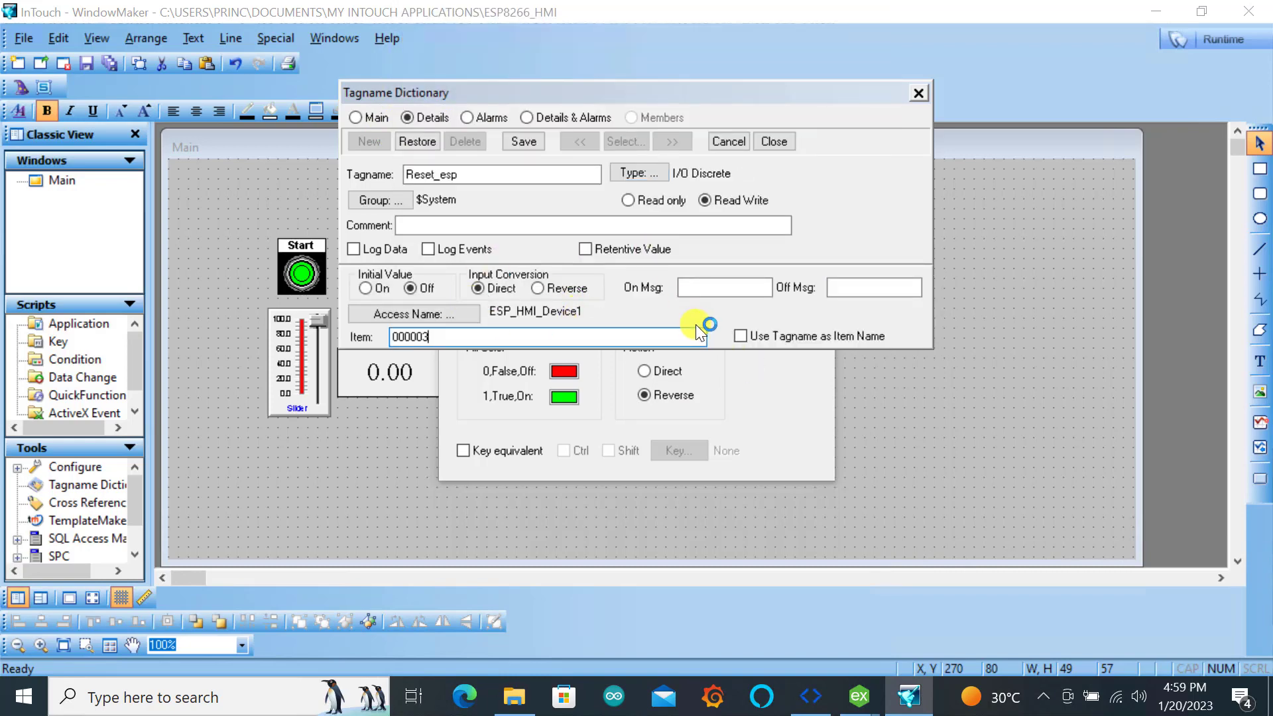
left_click(774, 141)
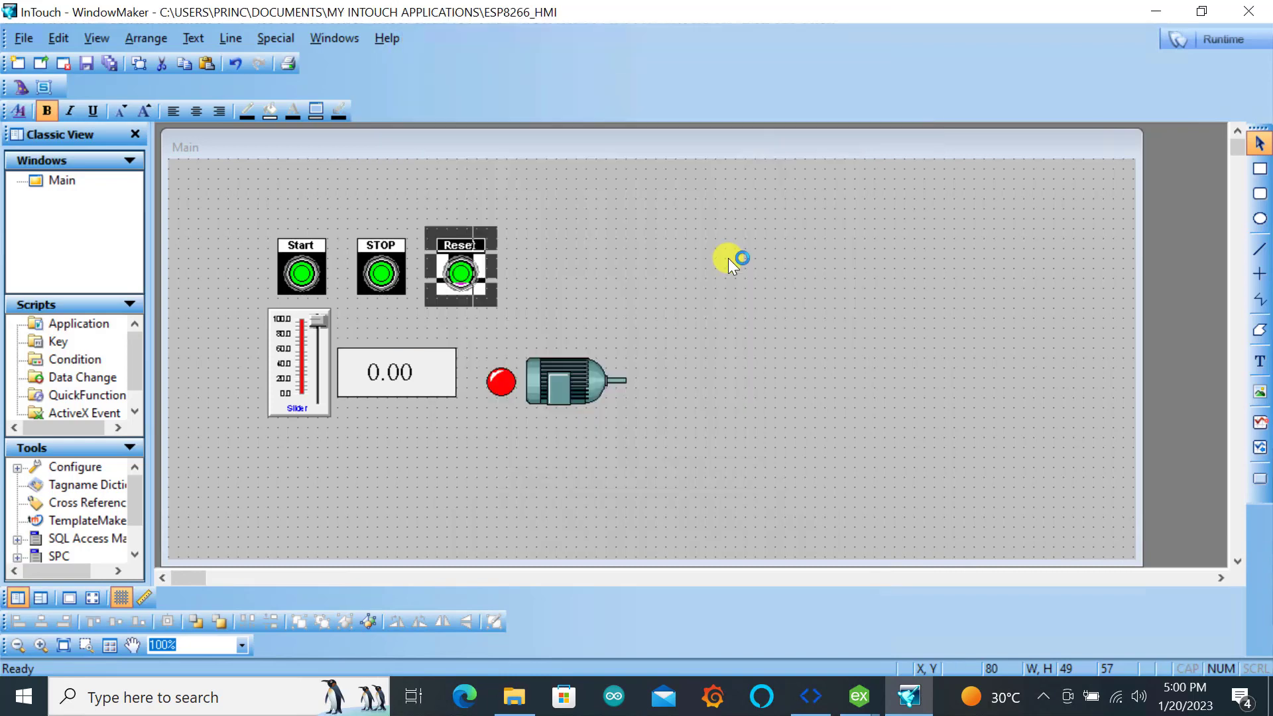
left_click(727, 259)
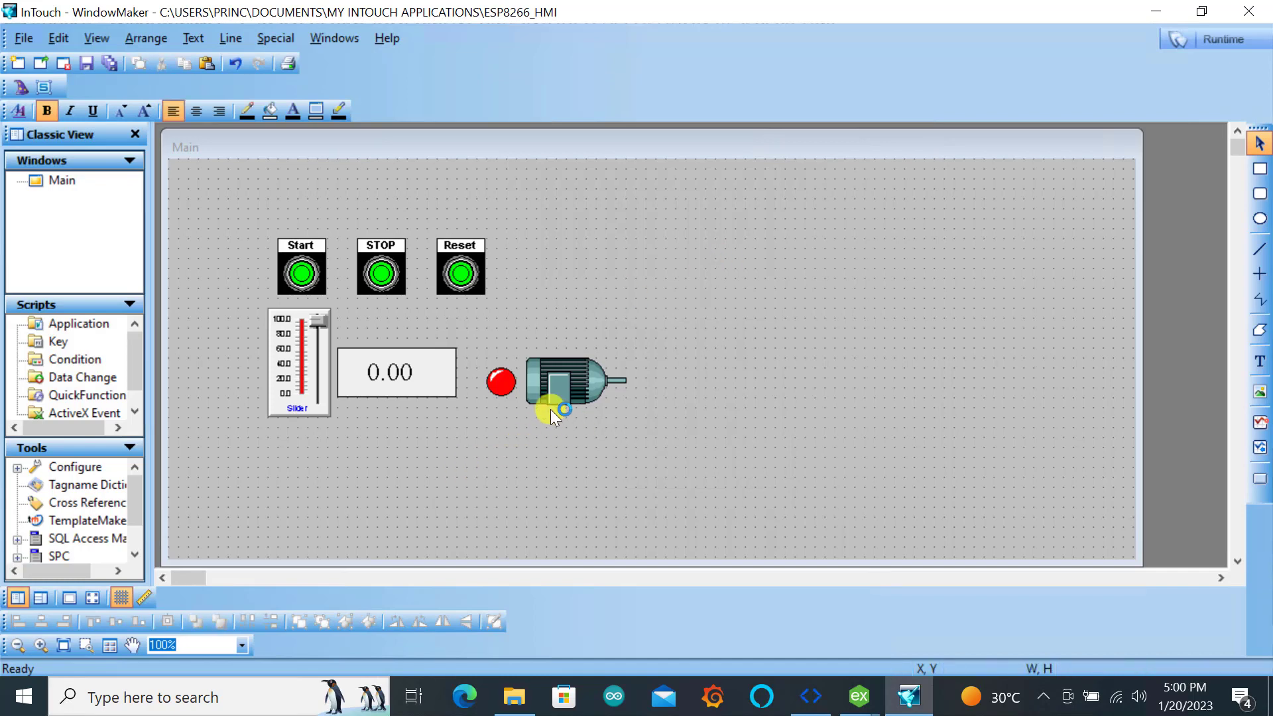
Link the red indicator light to a new I/O Discrete tag Motor_esp with item 000004, and save it
double_click(502, 384)
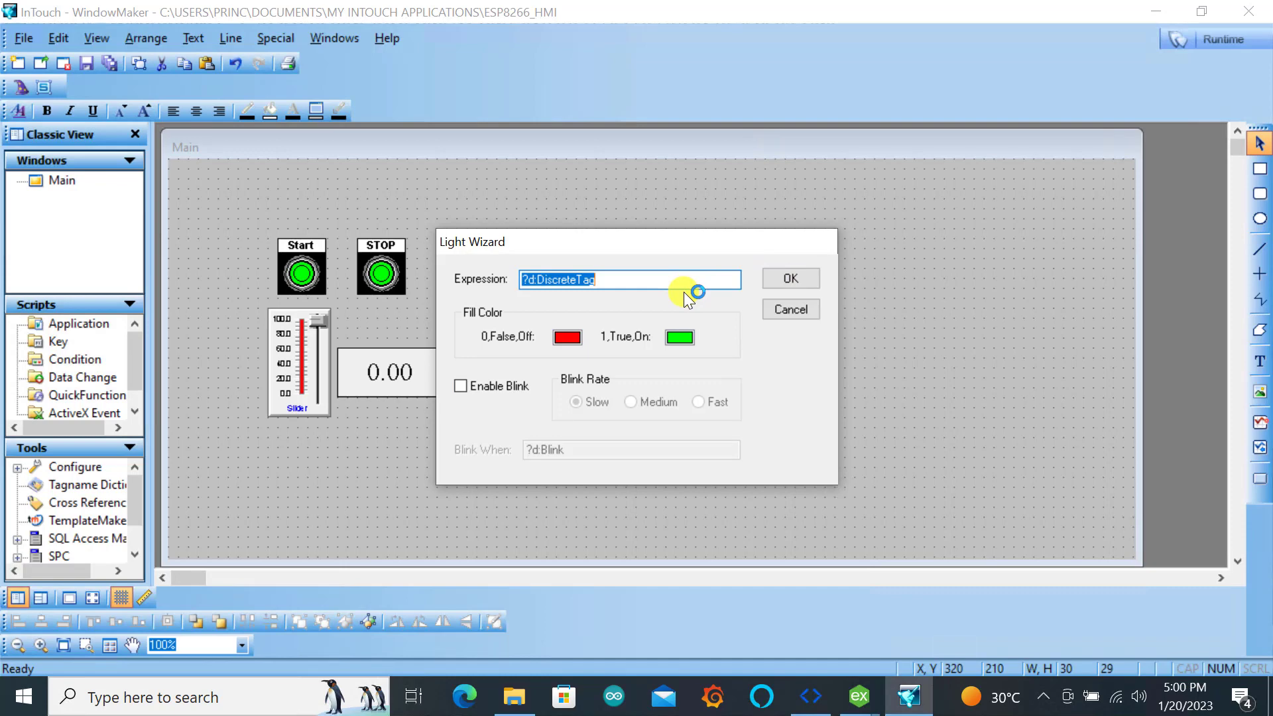
type("Motor_esp")
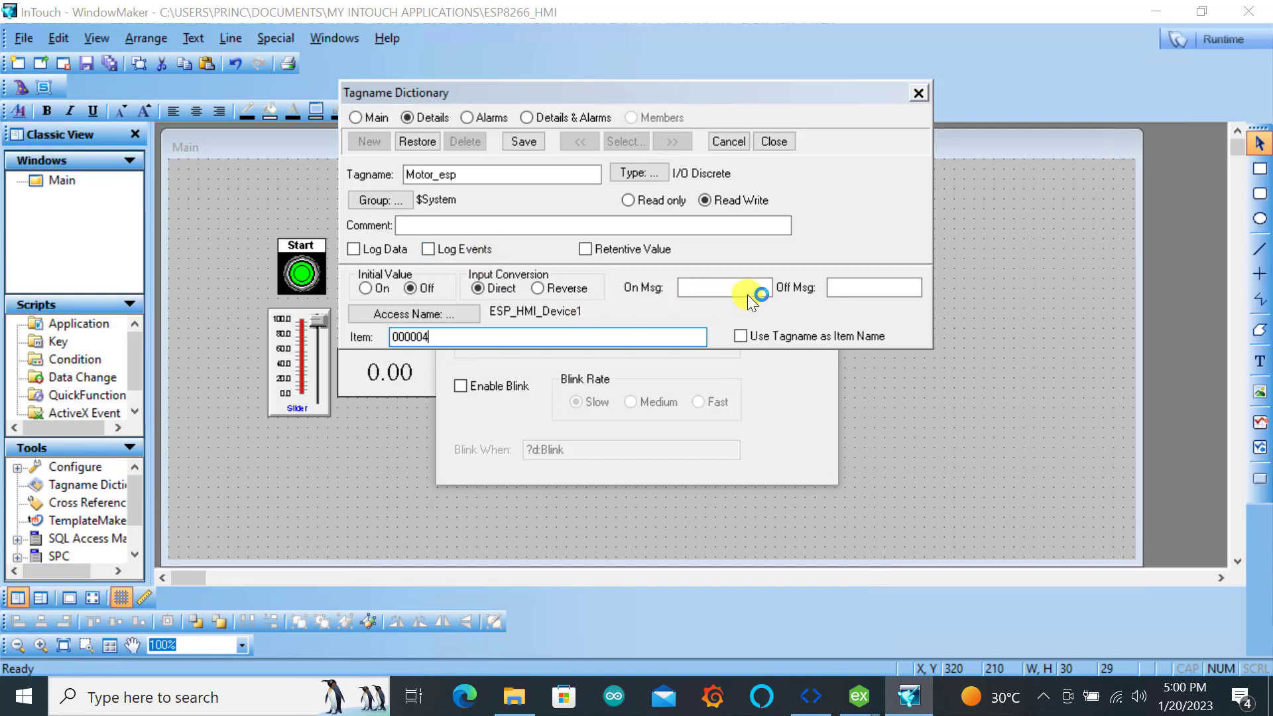
left_click(523, 141)
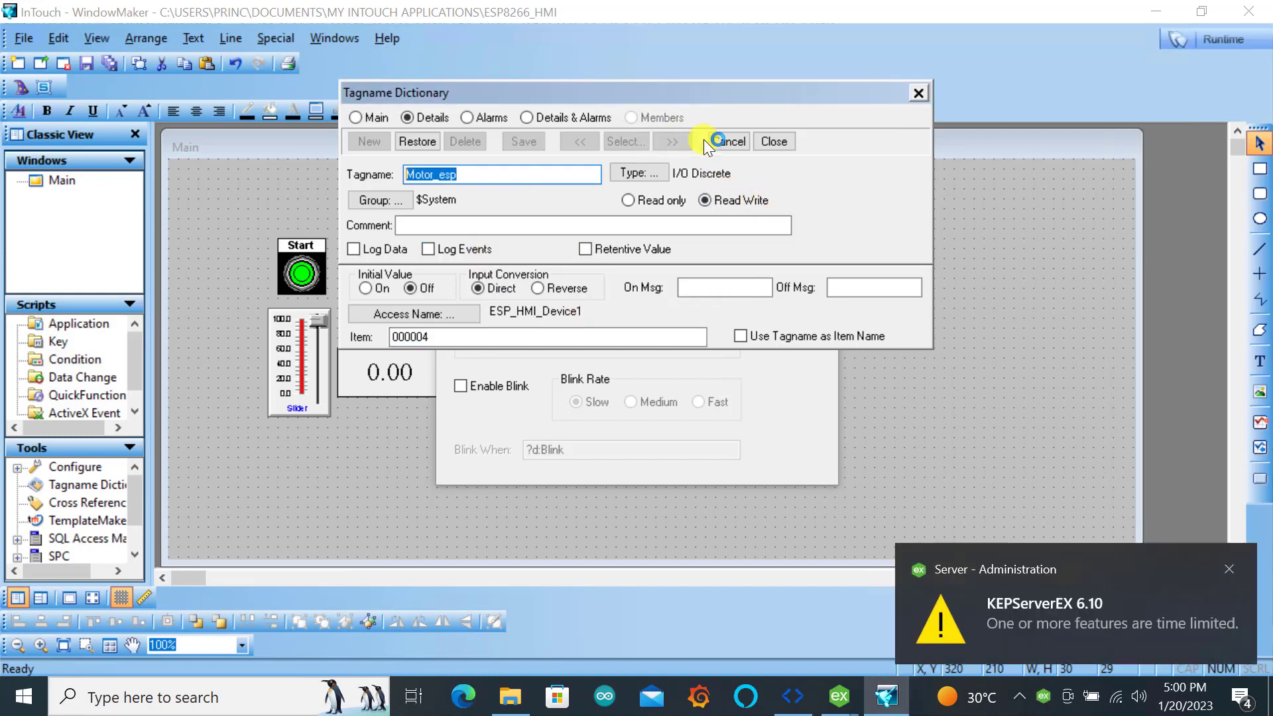
left_click(726, 140)
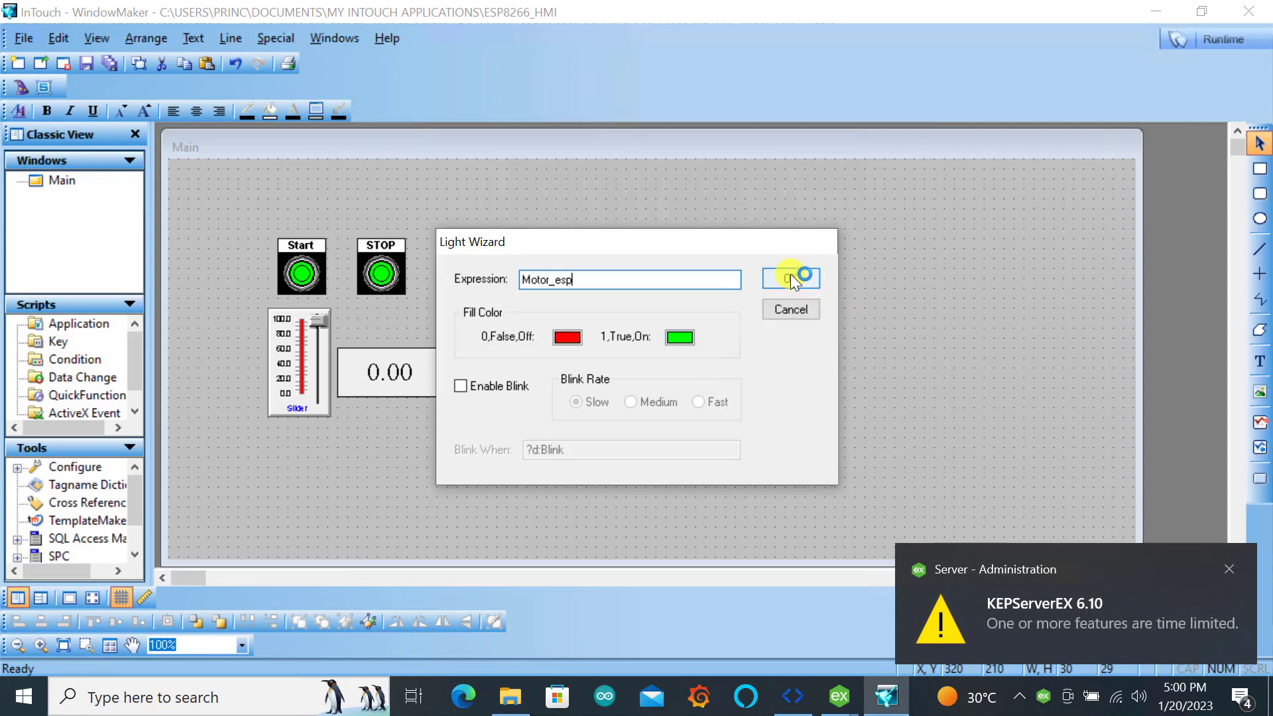
left_click(790, 276)
left_click(629, 407)
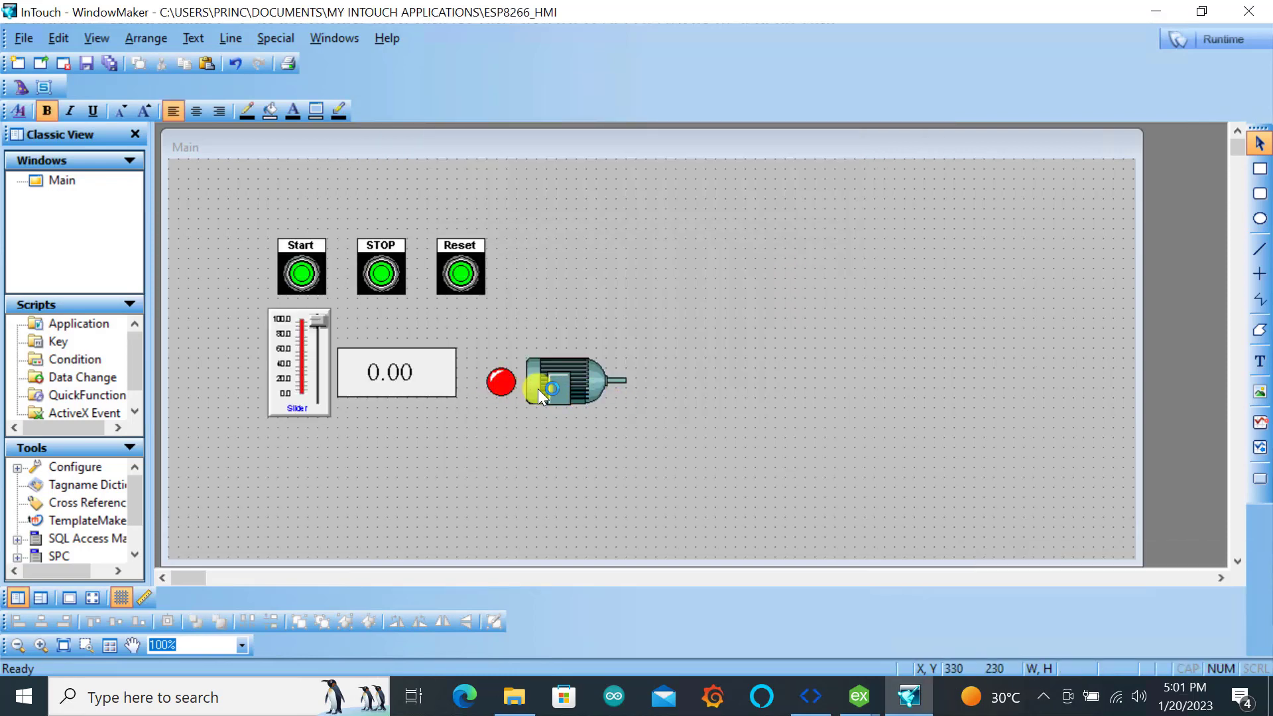
Break the cell of the motor graphic beside the red light
double_click(571, 380)
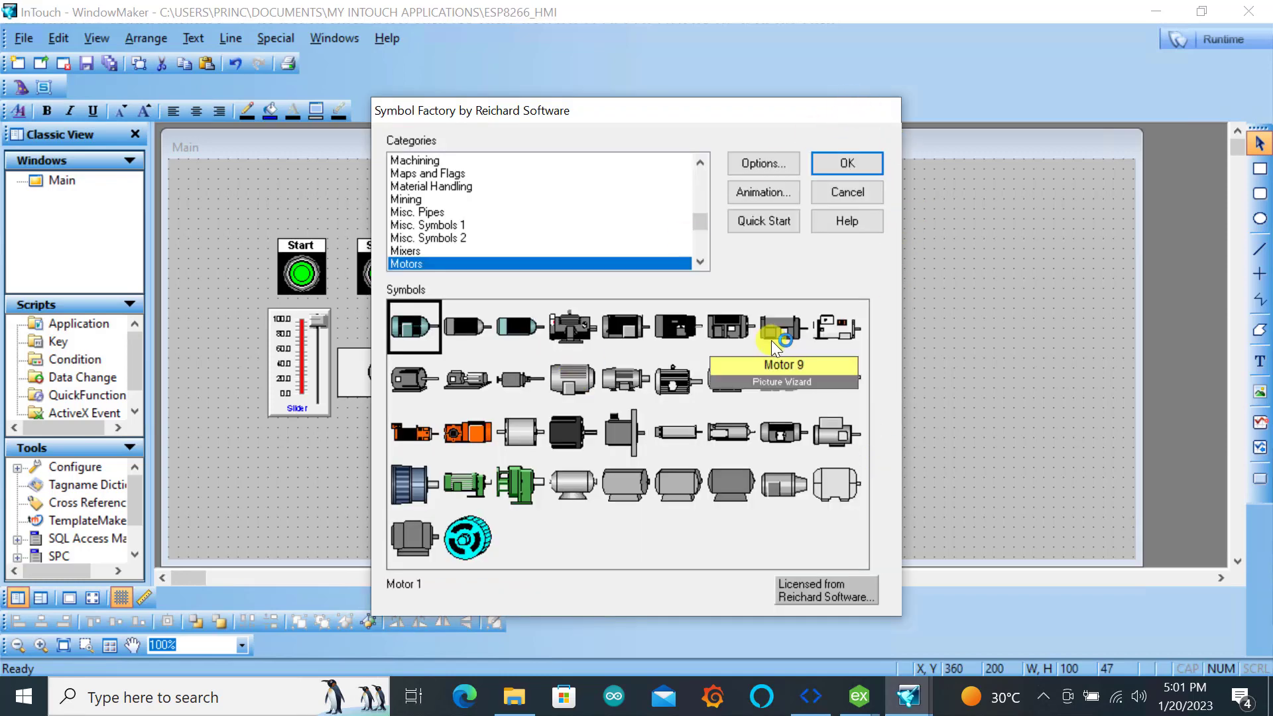
left_click(868, 191)
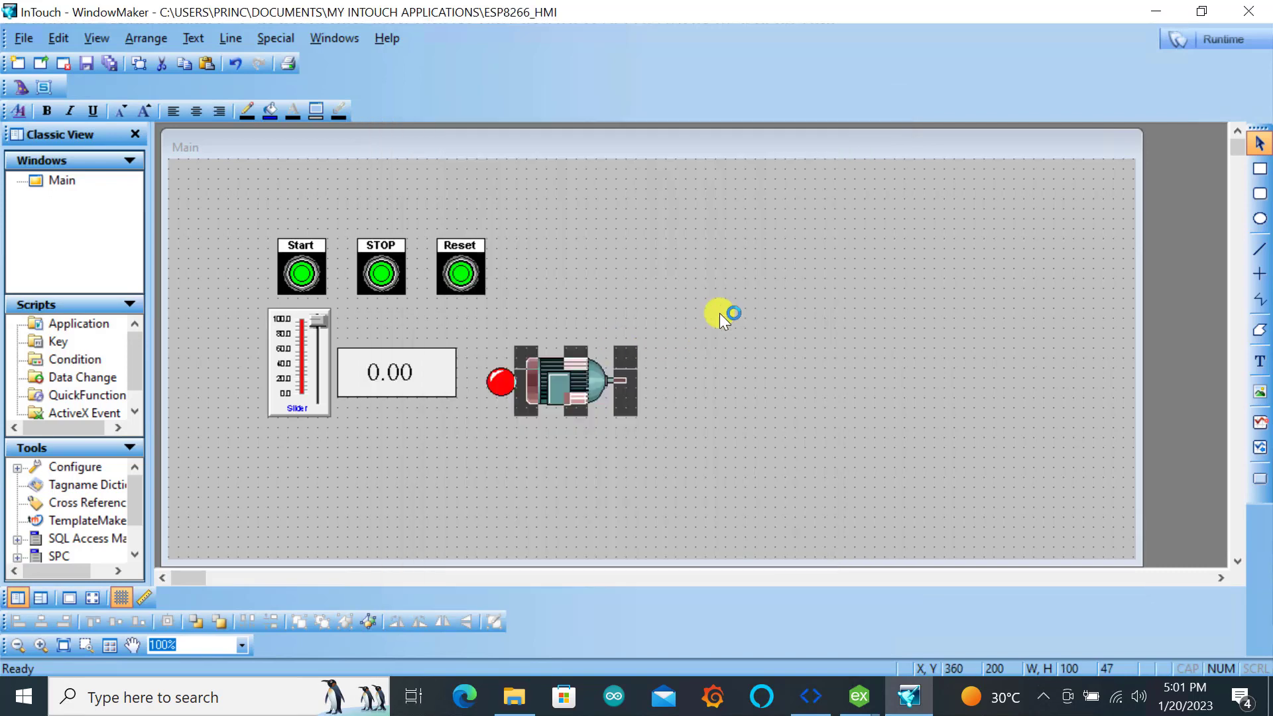
right_click(585, 371)
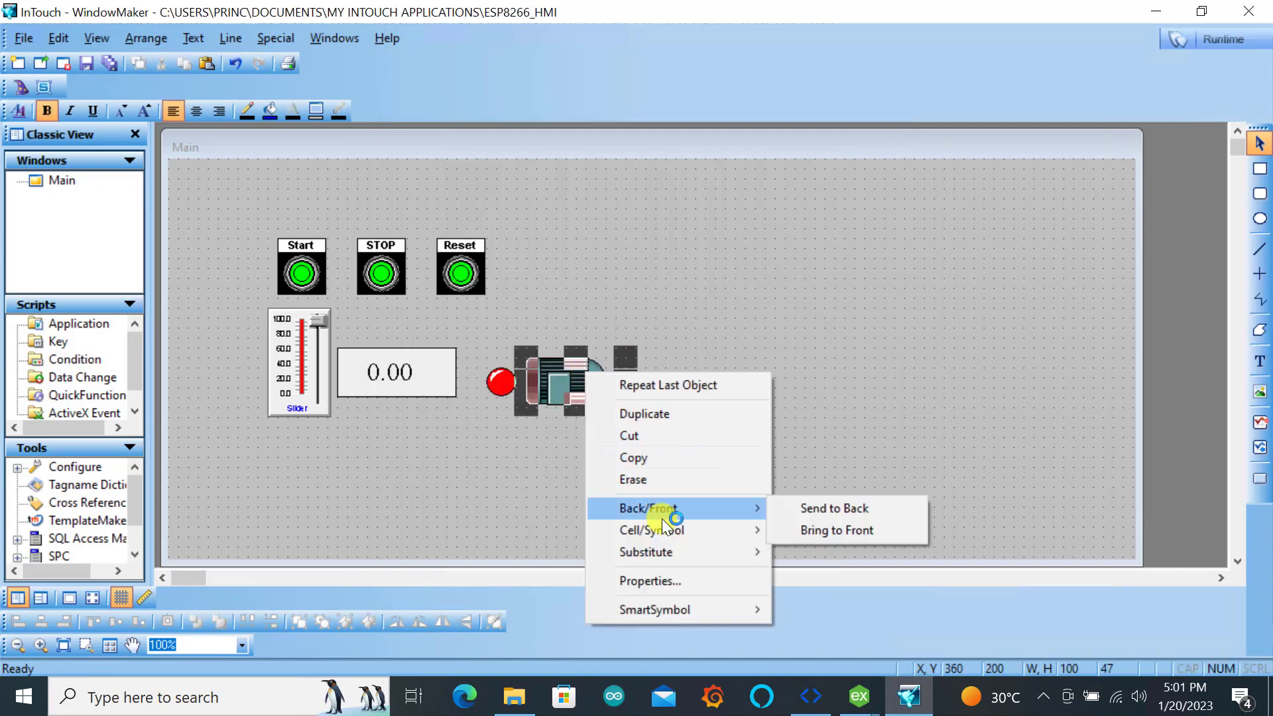
mouse_move(667, 536)
left_click(826, 549)
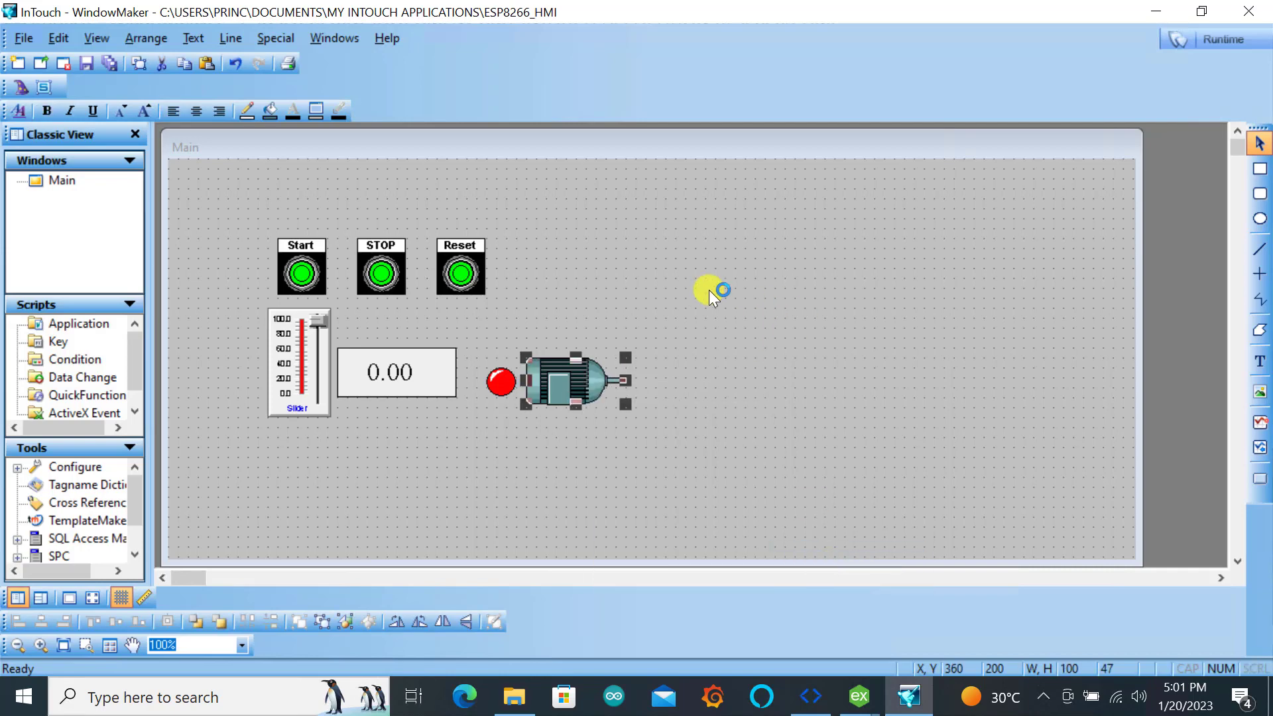
Give the motor symbol a blink animation driven by the expression Motor_esp
double_click(574, 376)
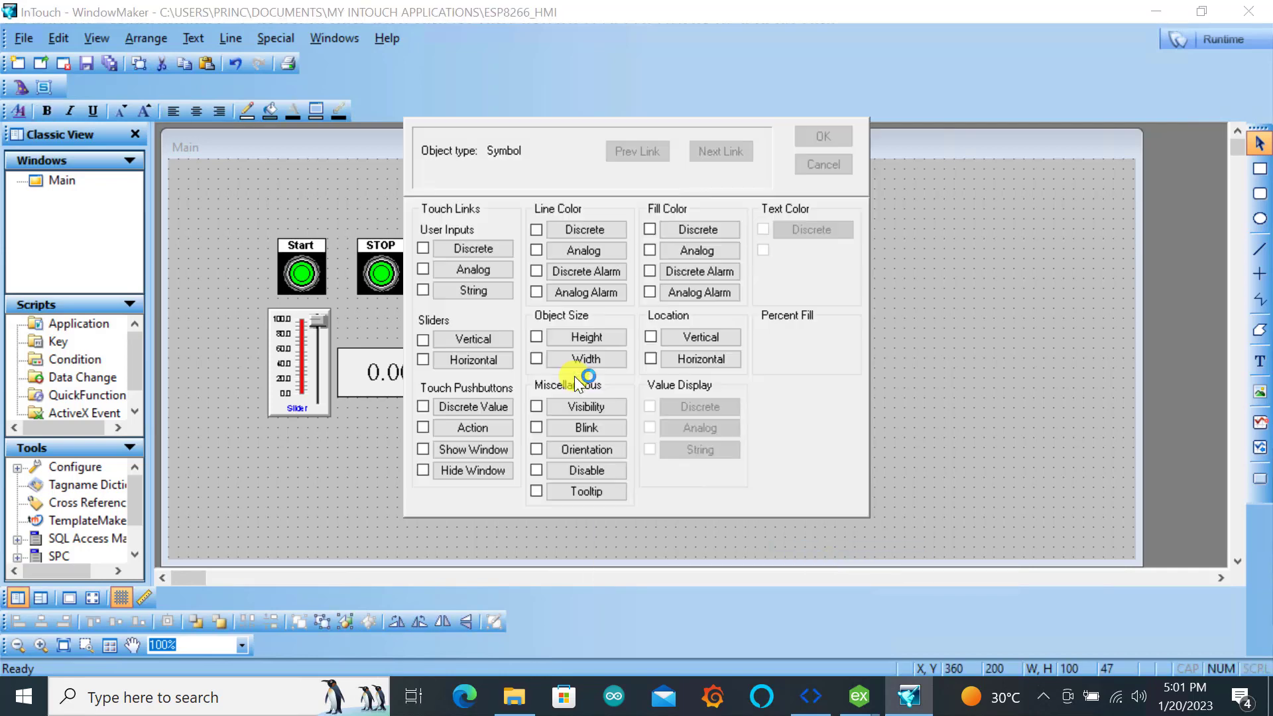
left_click(580, 427)
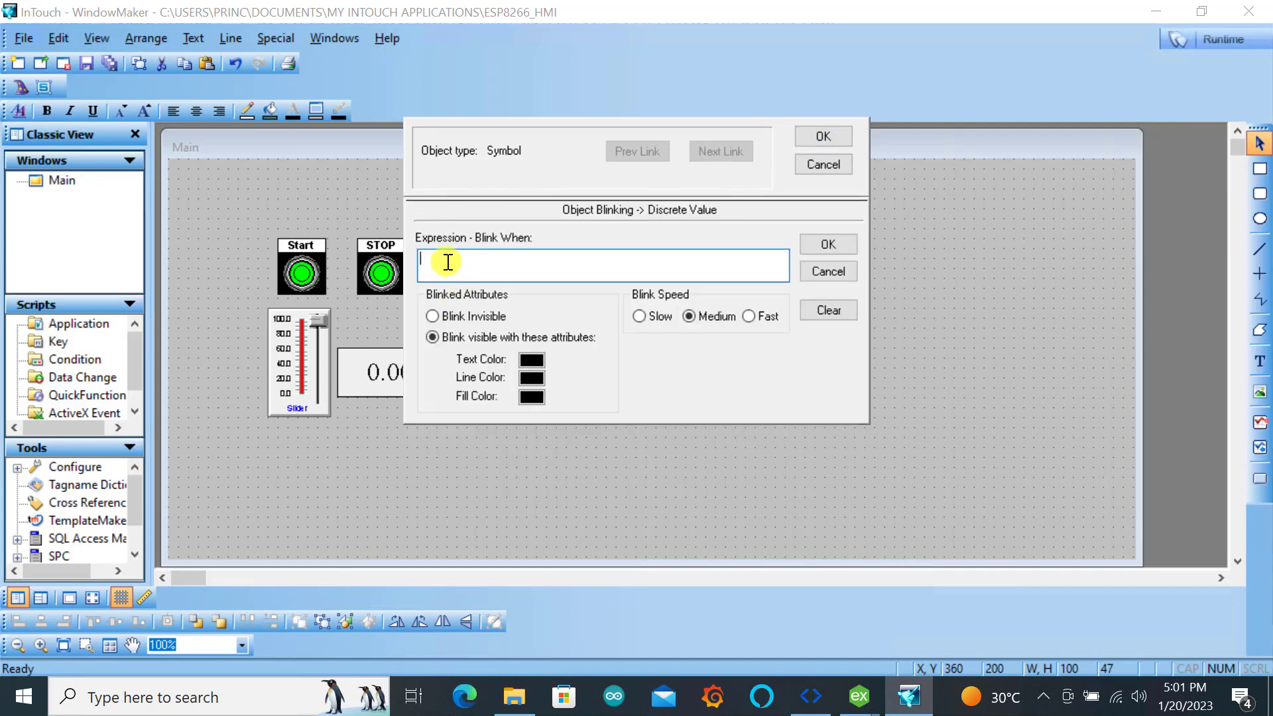
type("Motor_esp")
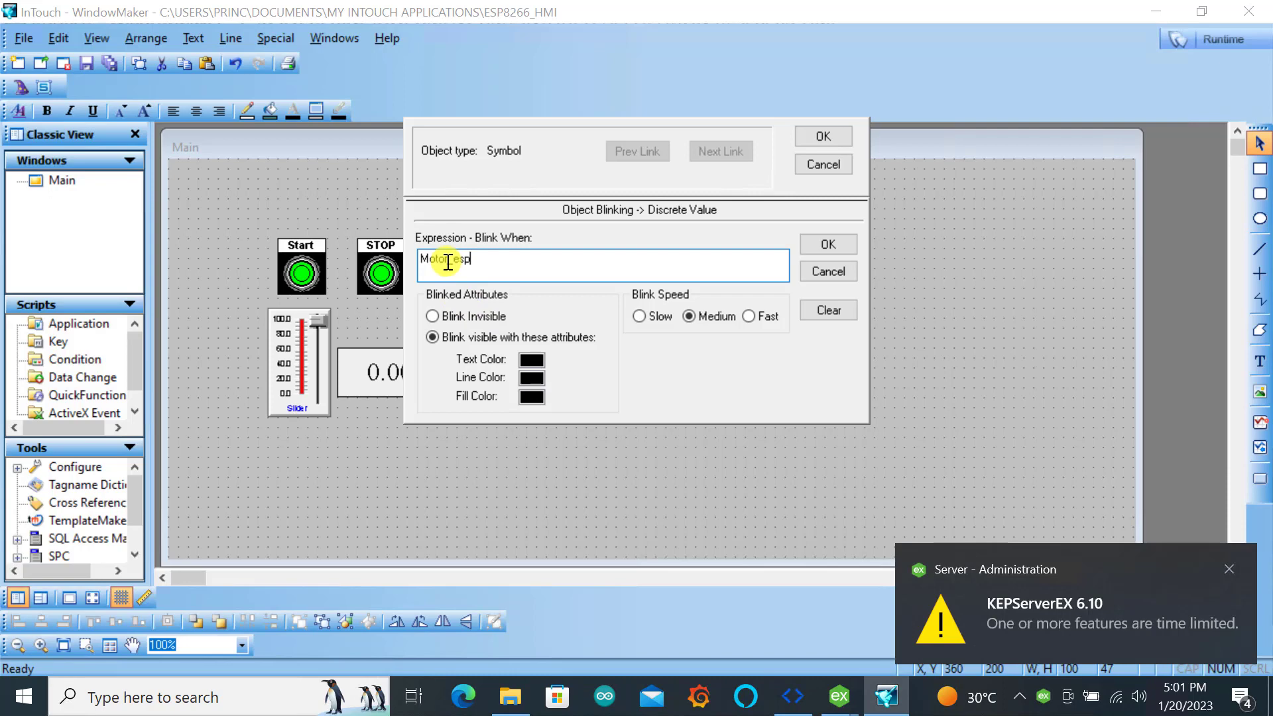
left_click(835, 245)
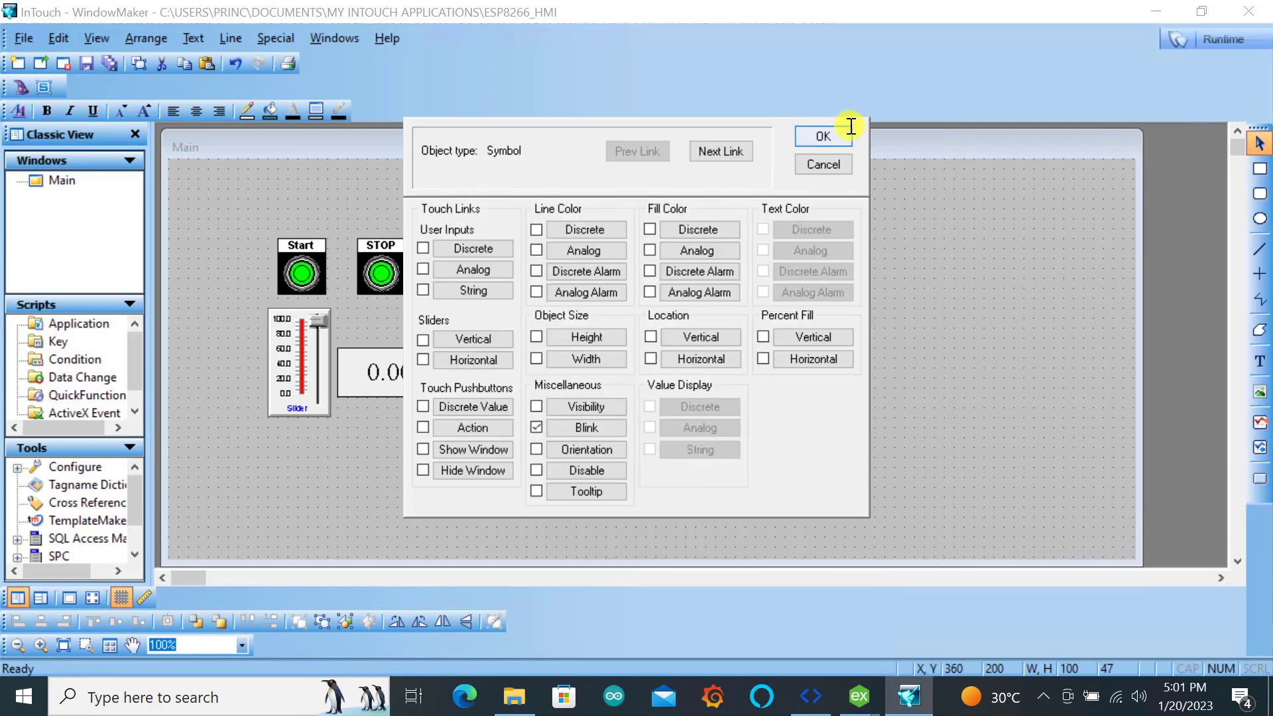
left_click(814, 135)
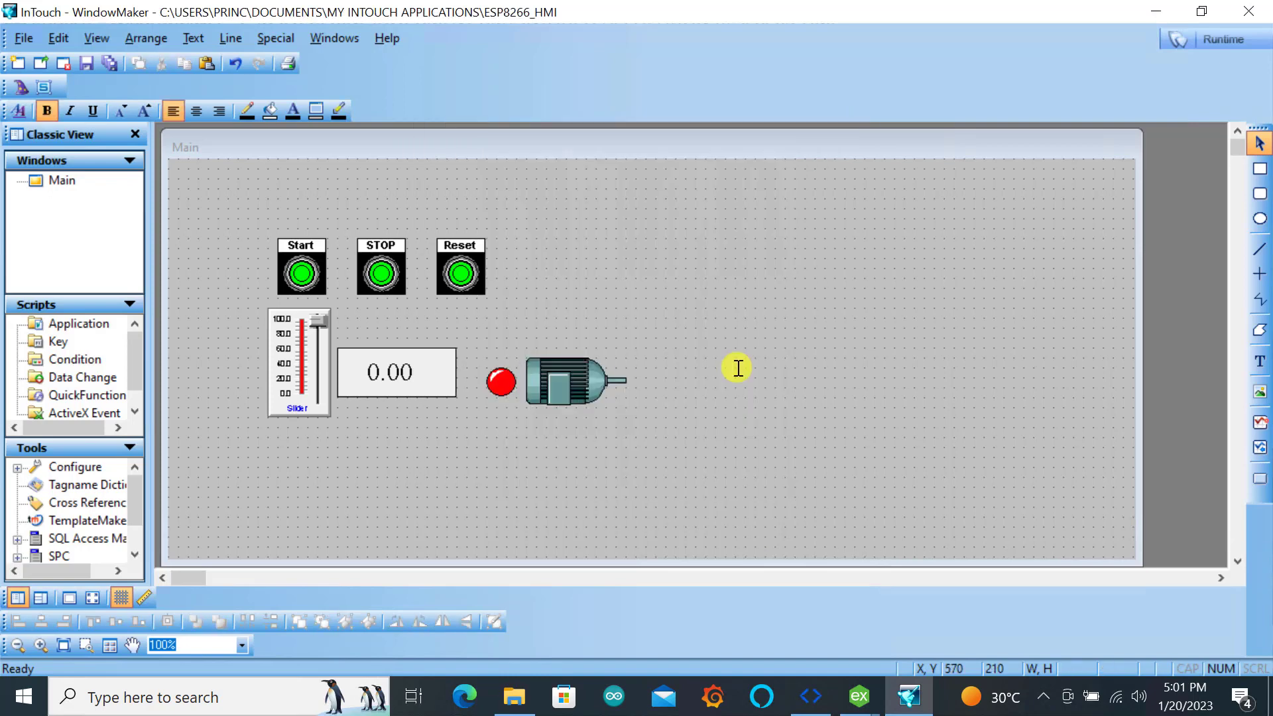
Assign the tagname Count_Val to the numeric display and define it as a new I/O Integer tag
double_click(409, 372)
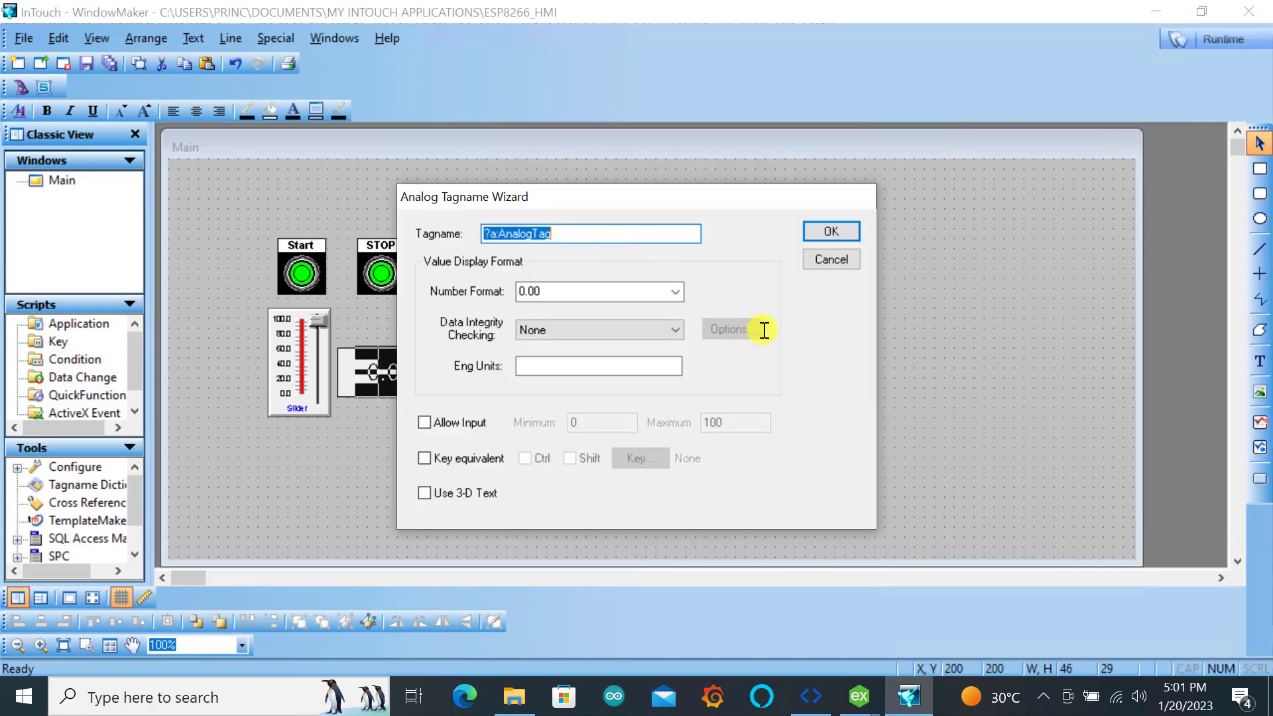
type("Count")
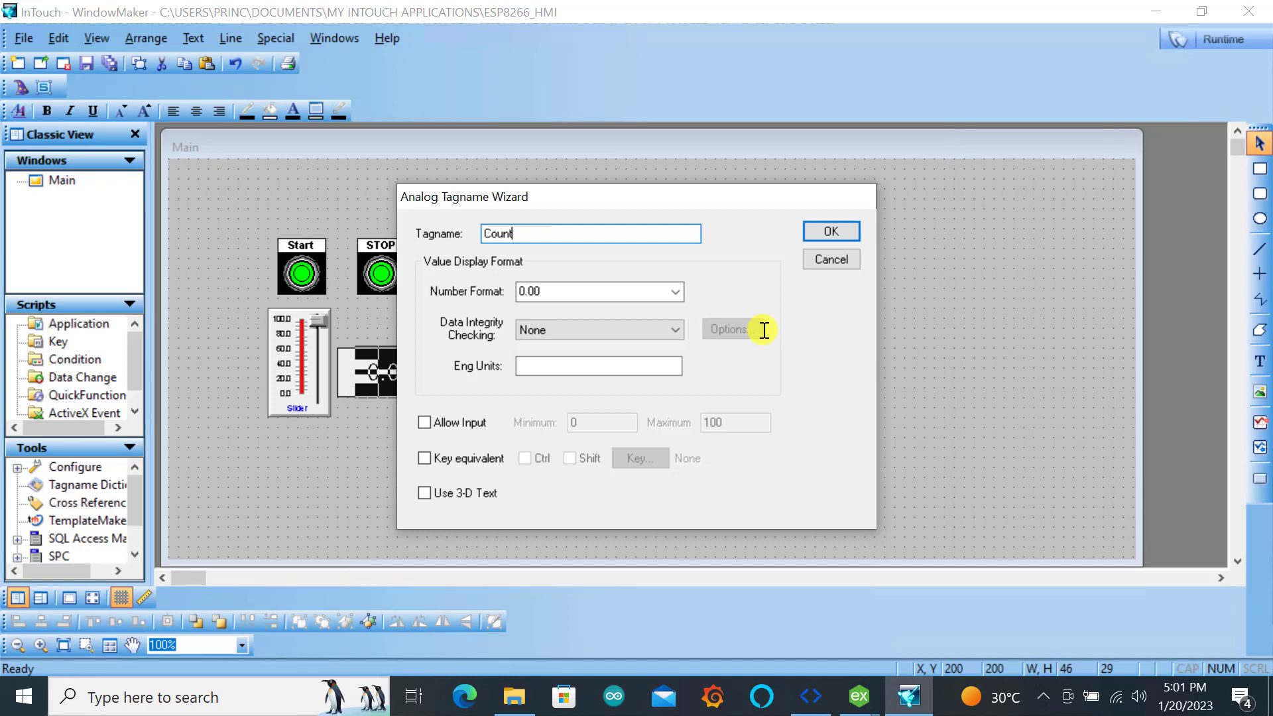
type("_Val")
left_click(825, 228)
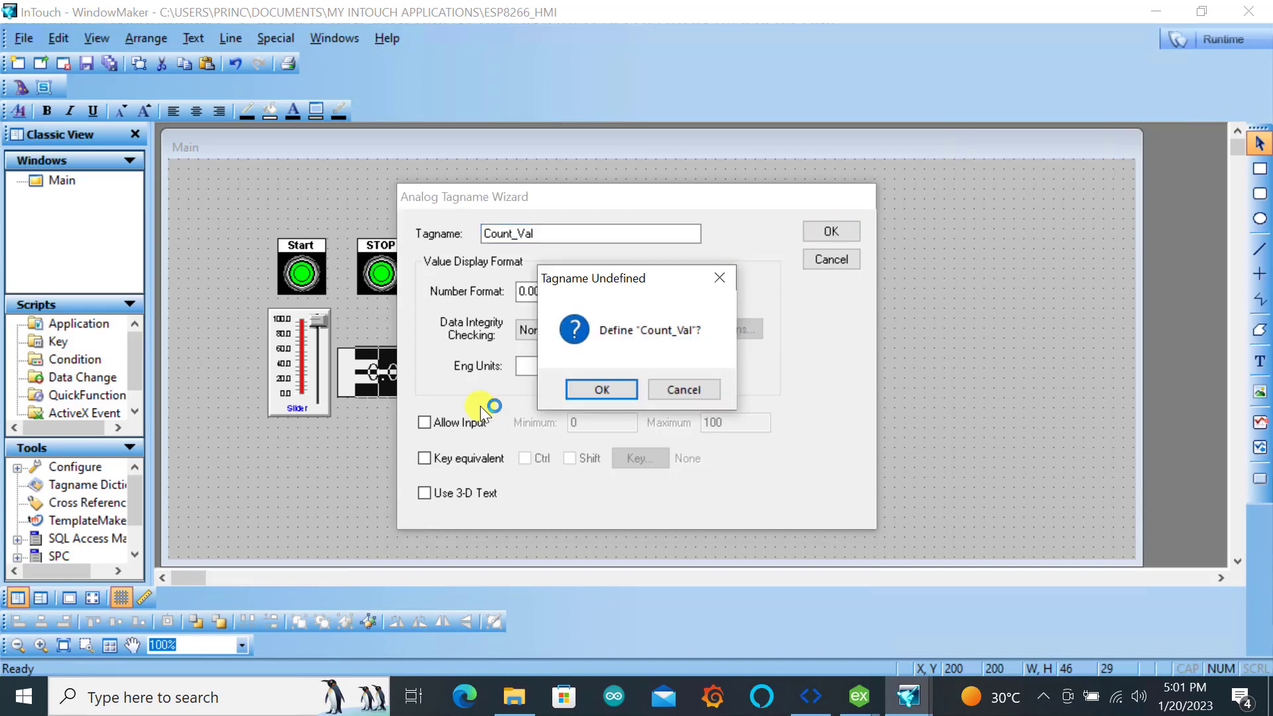
left_click(589, 392)
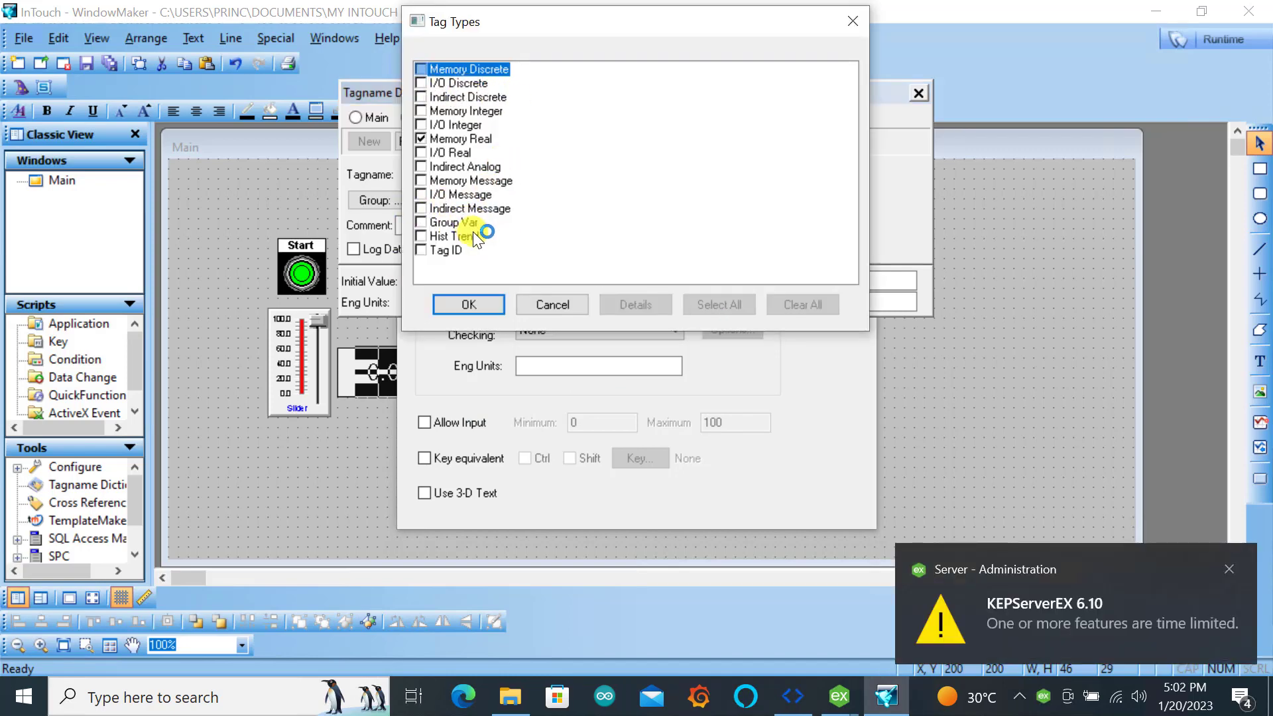
left_click(420, 124)
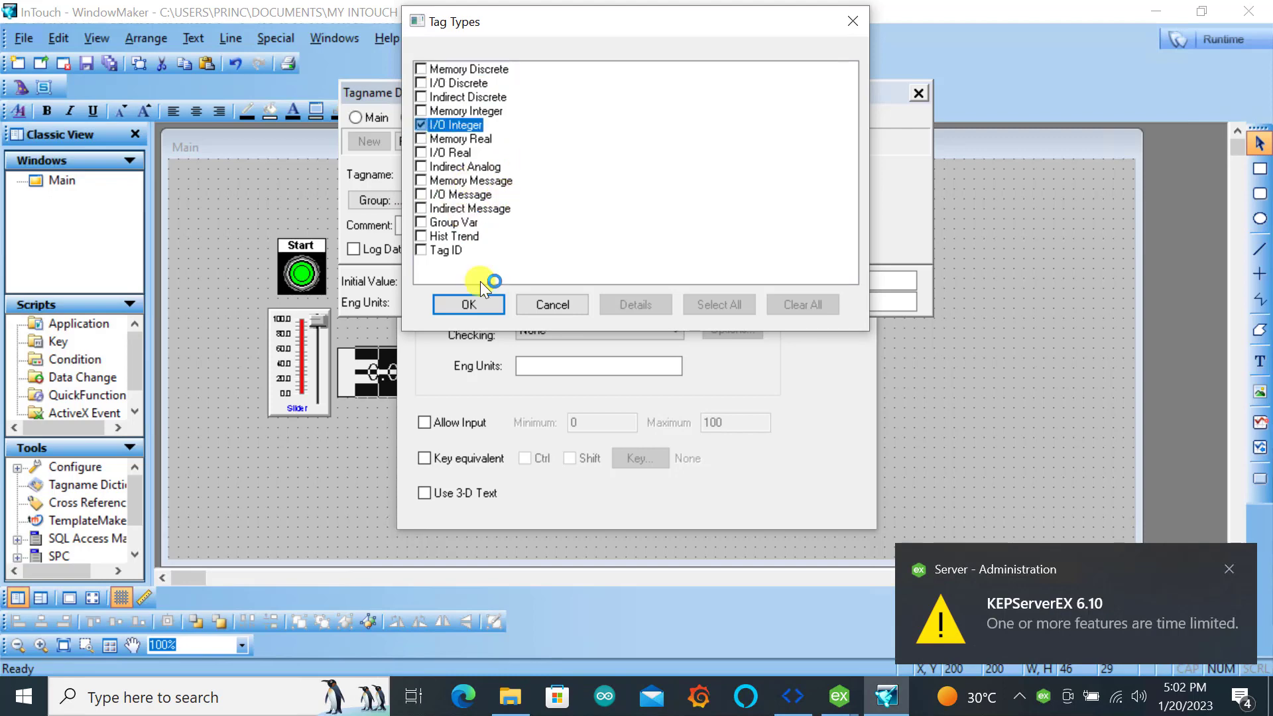
left_click(485, 303)
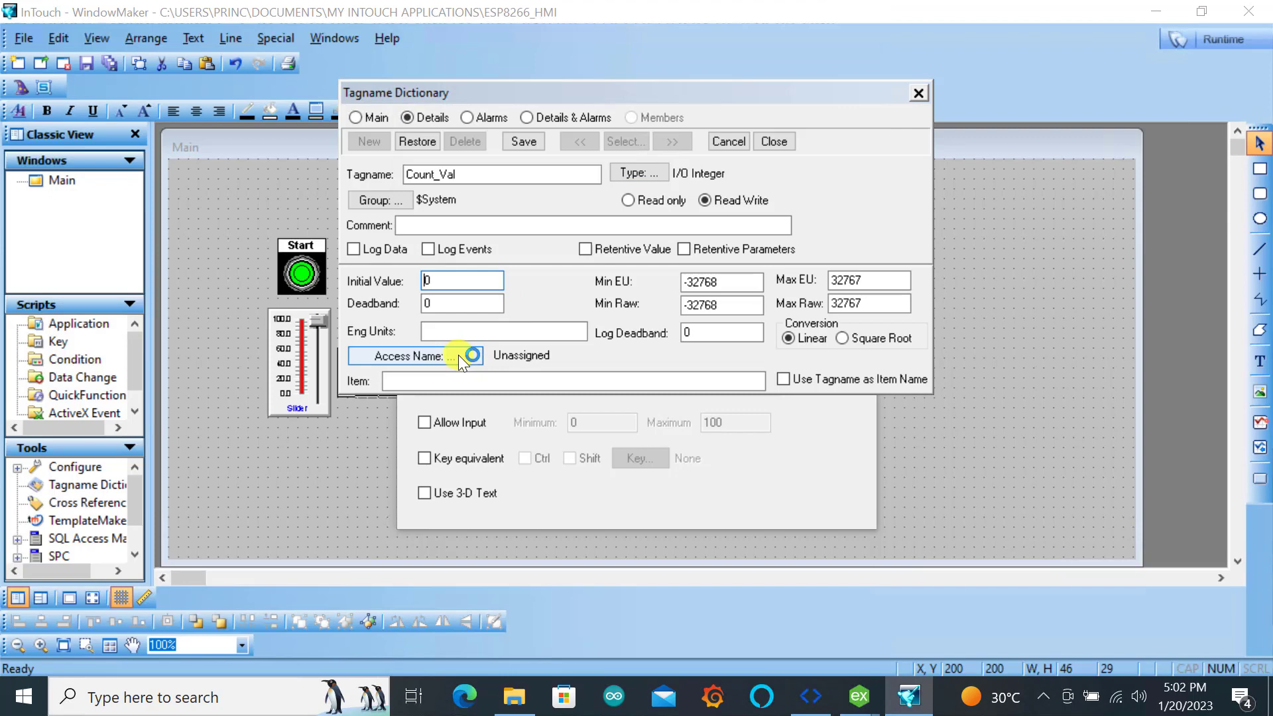
Give Count_Val the access name ESP_HMI_Device1 and item 400001, checking the address in KEPServerEX, and finish the numeric display's configuration
left_click(458, 356)
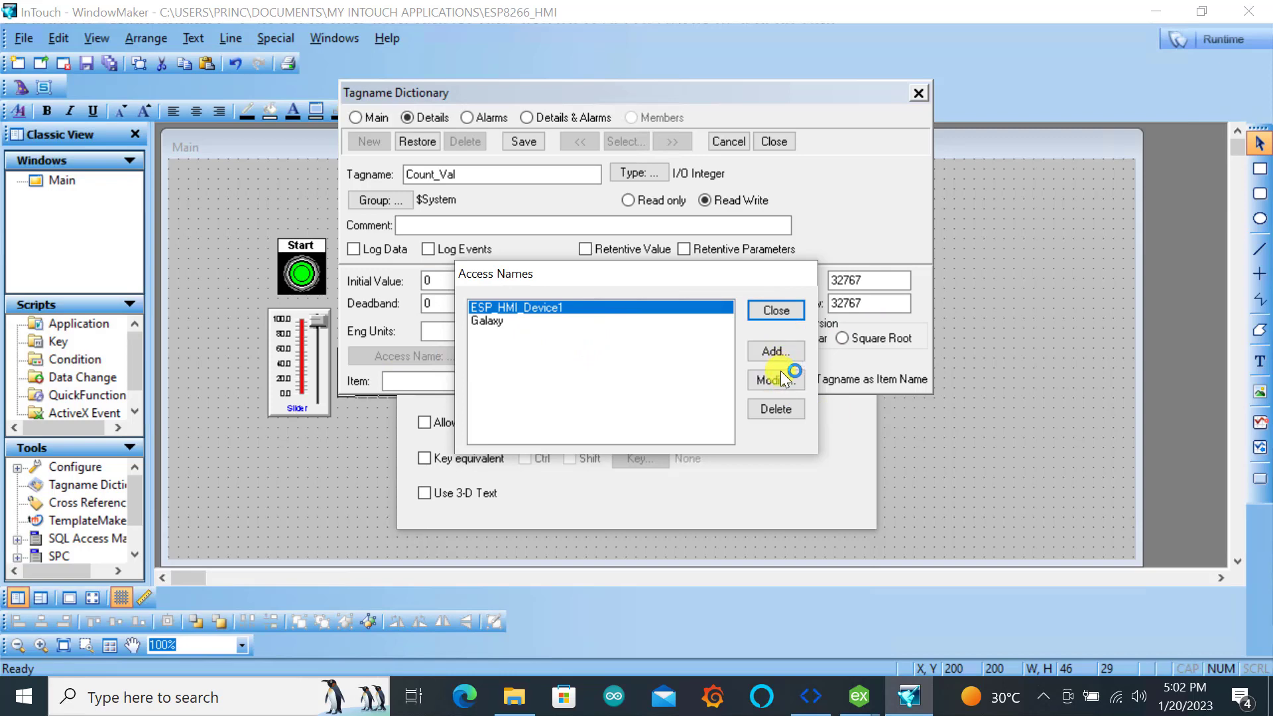
left_click(775, 311)
left_click(464, 381)
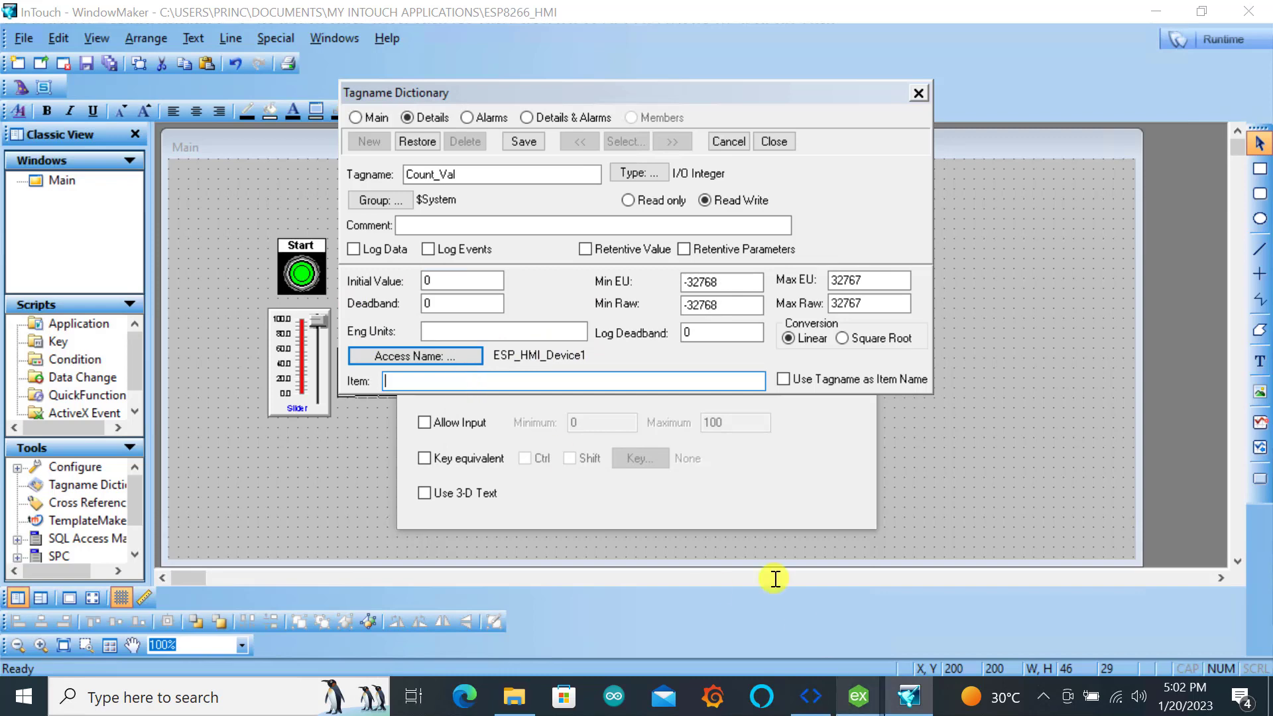
left_click(859, 696)
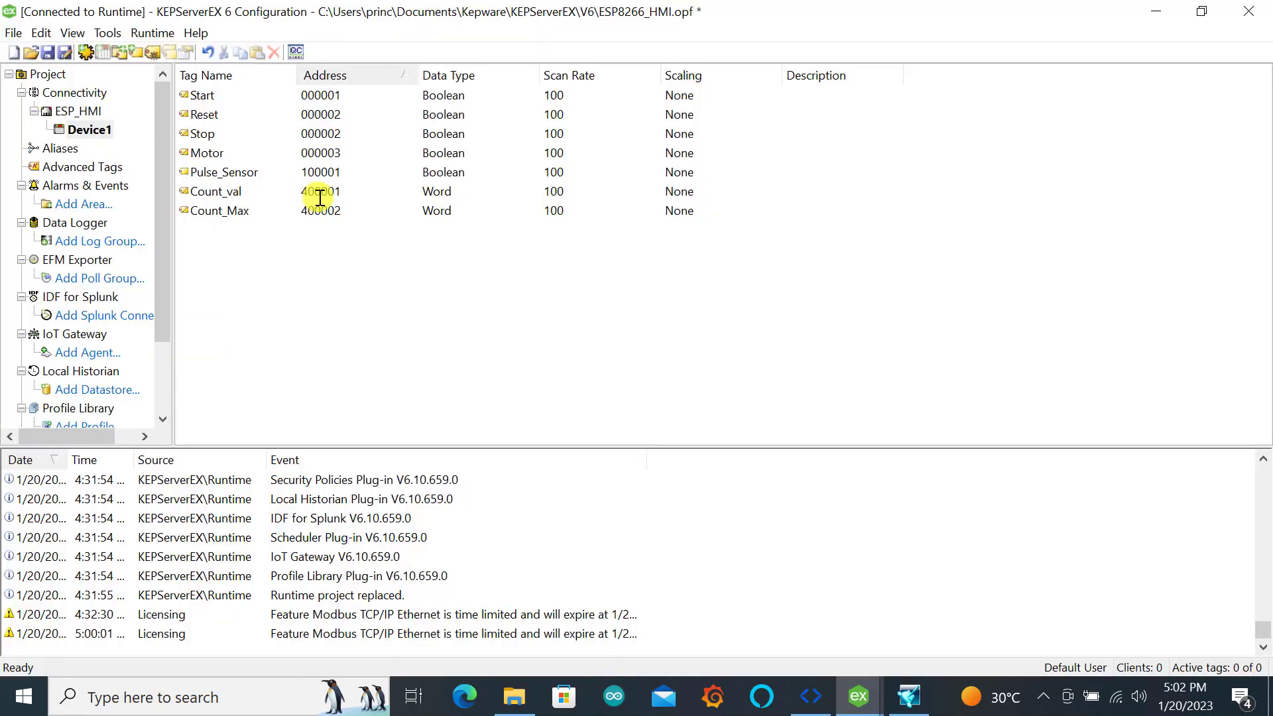
left_click(1167, 8)
type("400001")
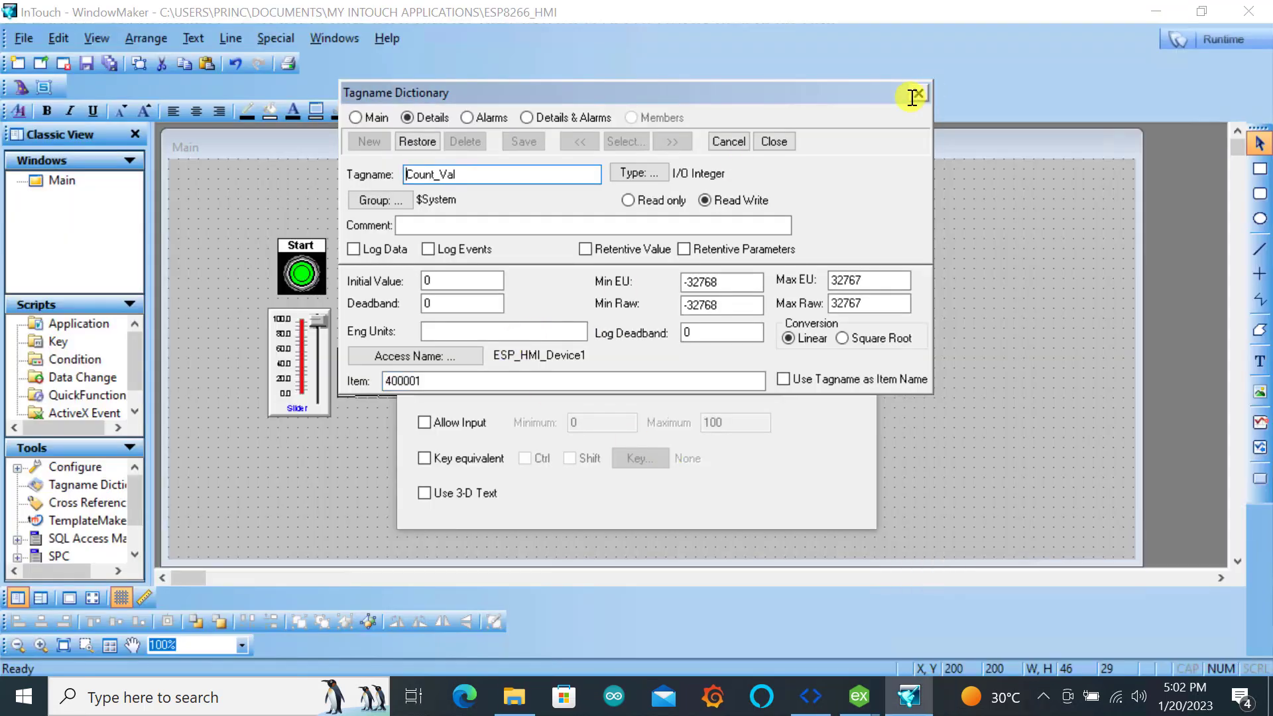
left_click(912, 97)
left_click(834, 229)
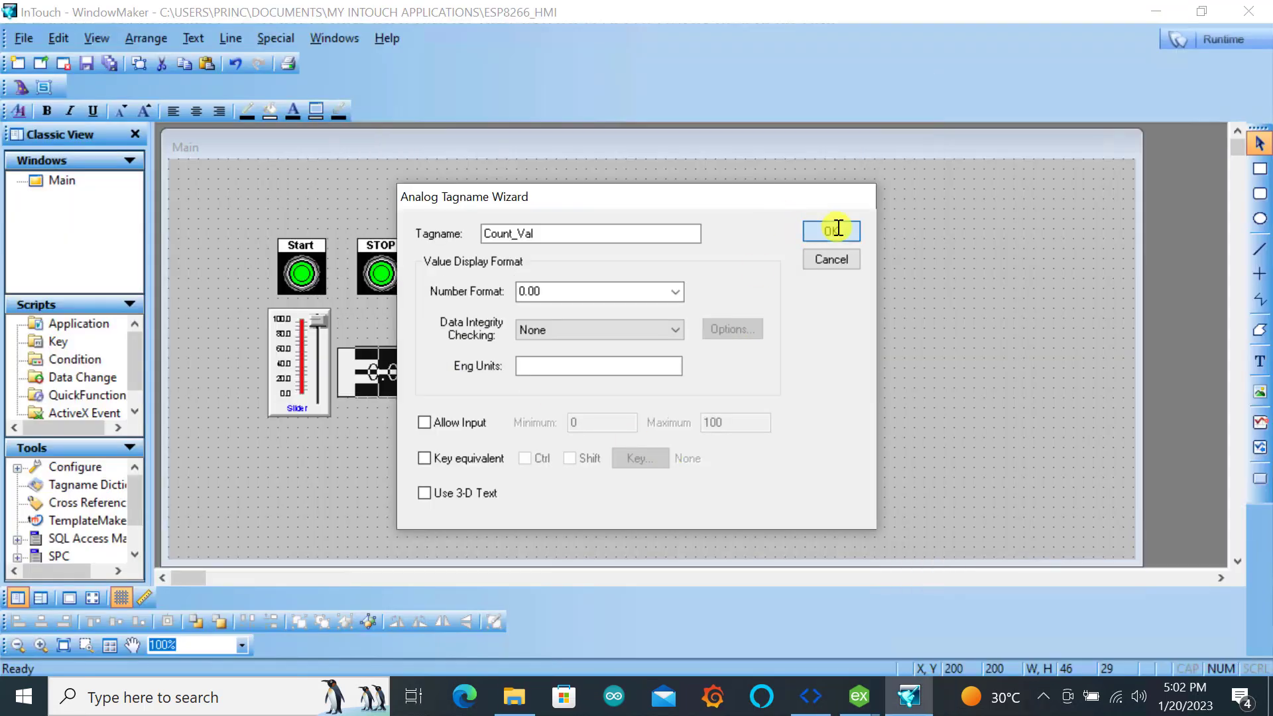
Set the numeric display's number format to 0
double_click(383, 370)
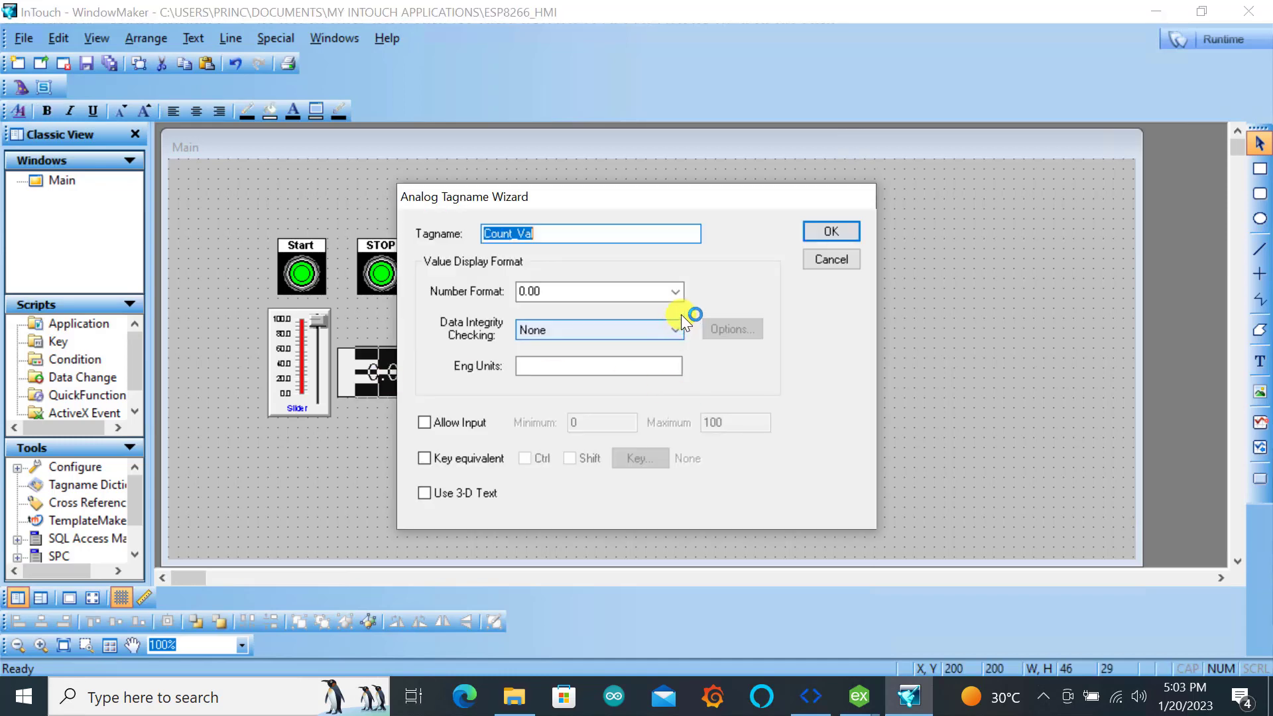
left_click(682, 288)
left_click(682, 288)
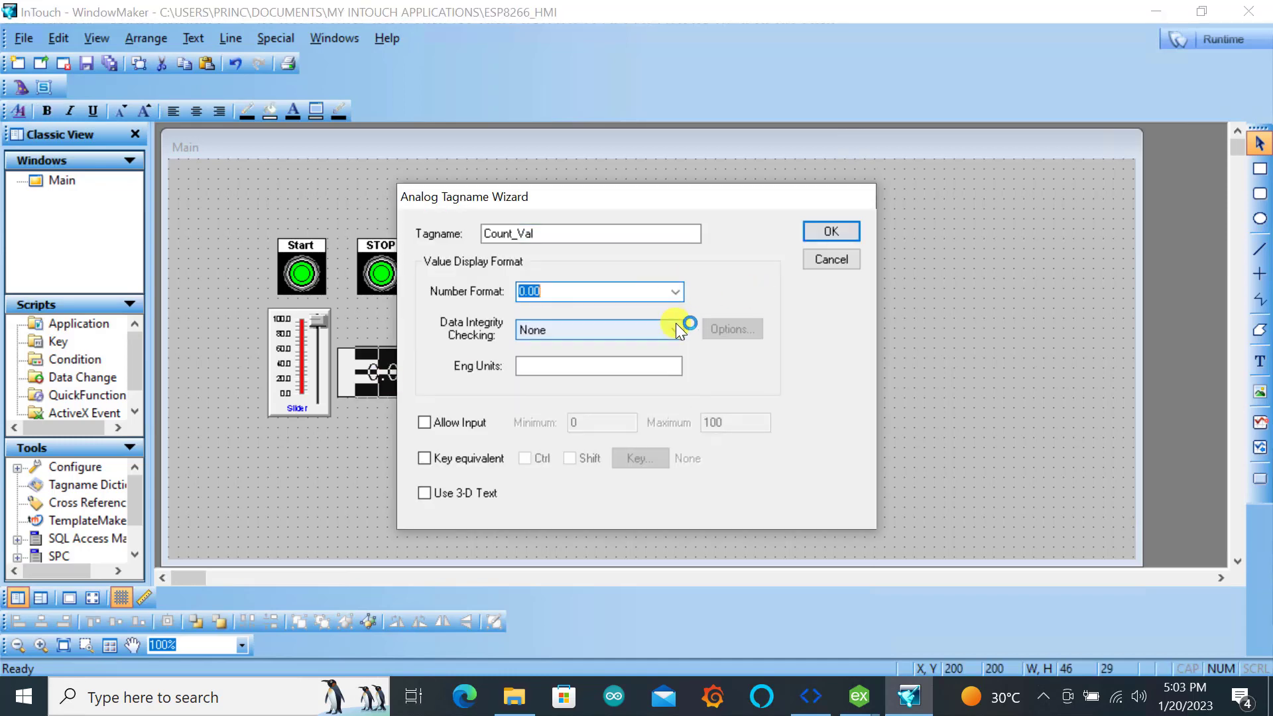
left_click(674, 325)
left_click(675, 291)
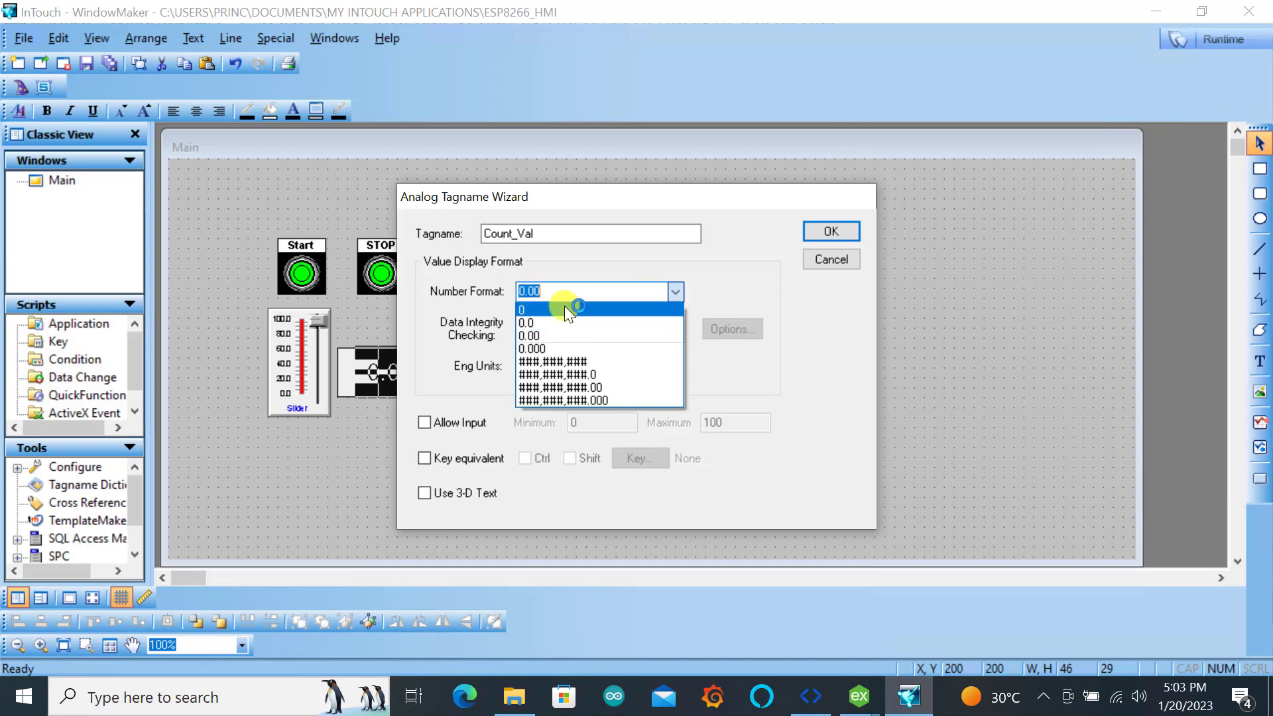
left_click(564, 306)
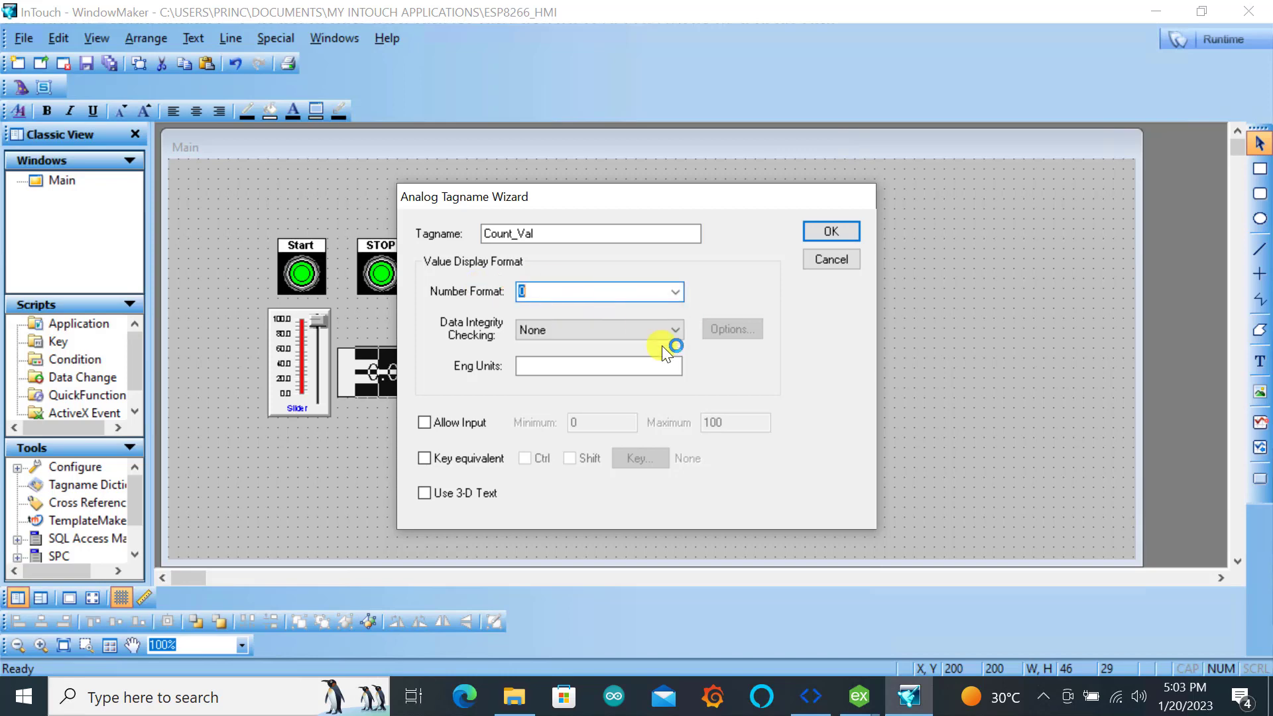
left_click(837, 229)
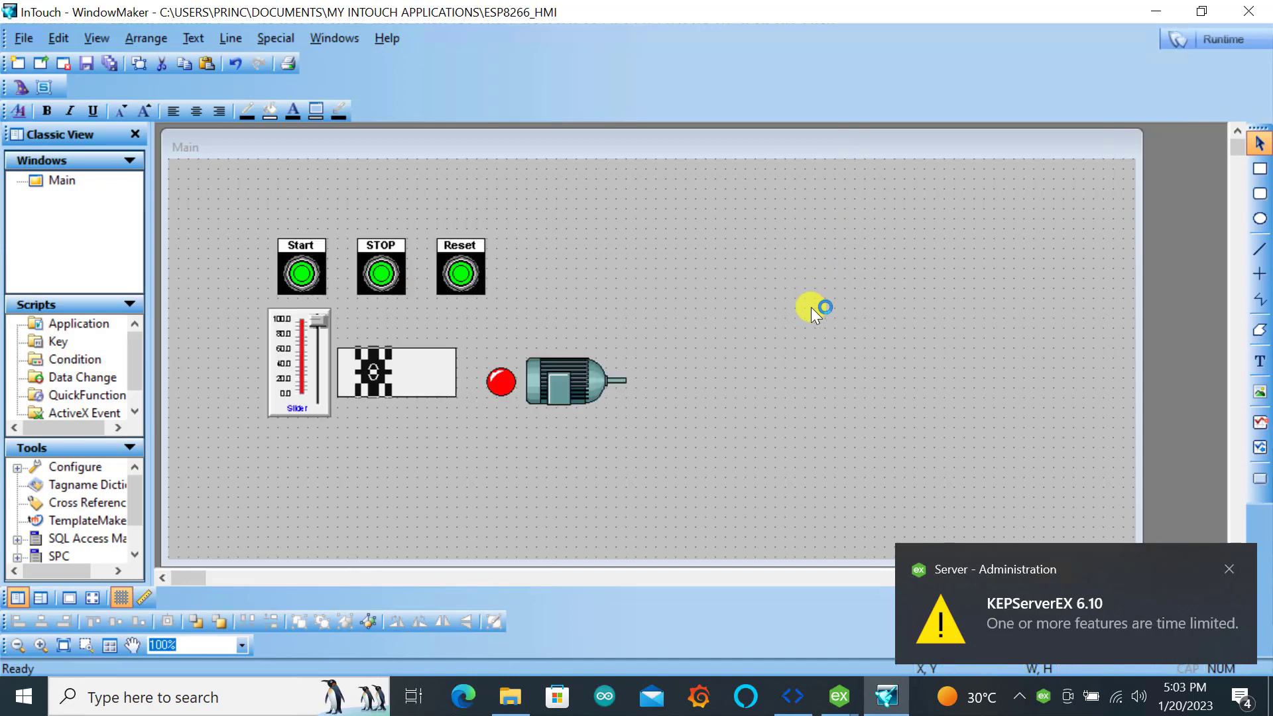
Assign the tagname Count_max to the slider and define it as a new I/O Integer tag
double_click(298, 361)
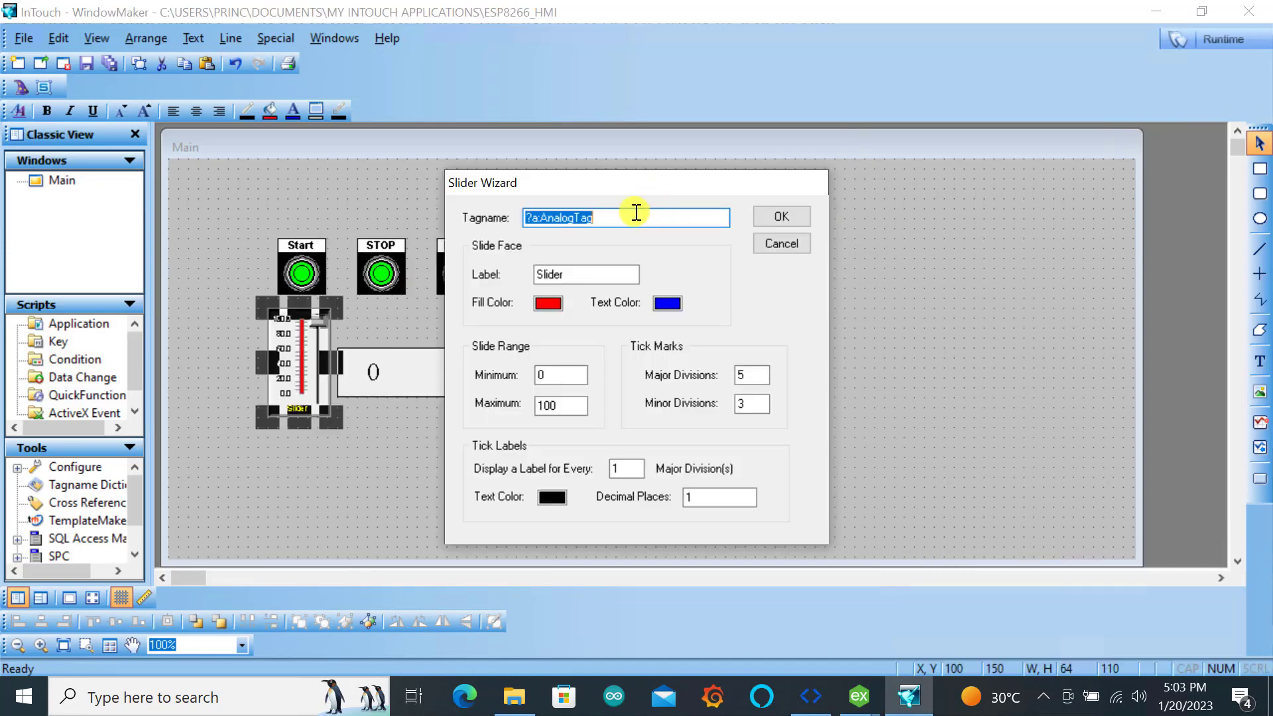
type("Count_max")
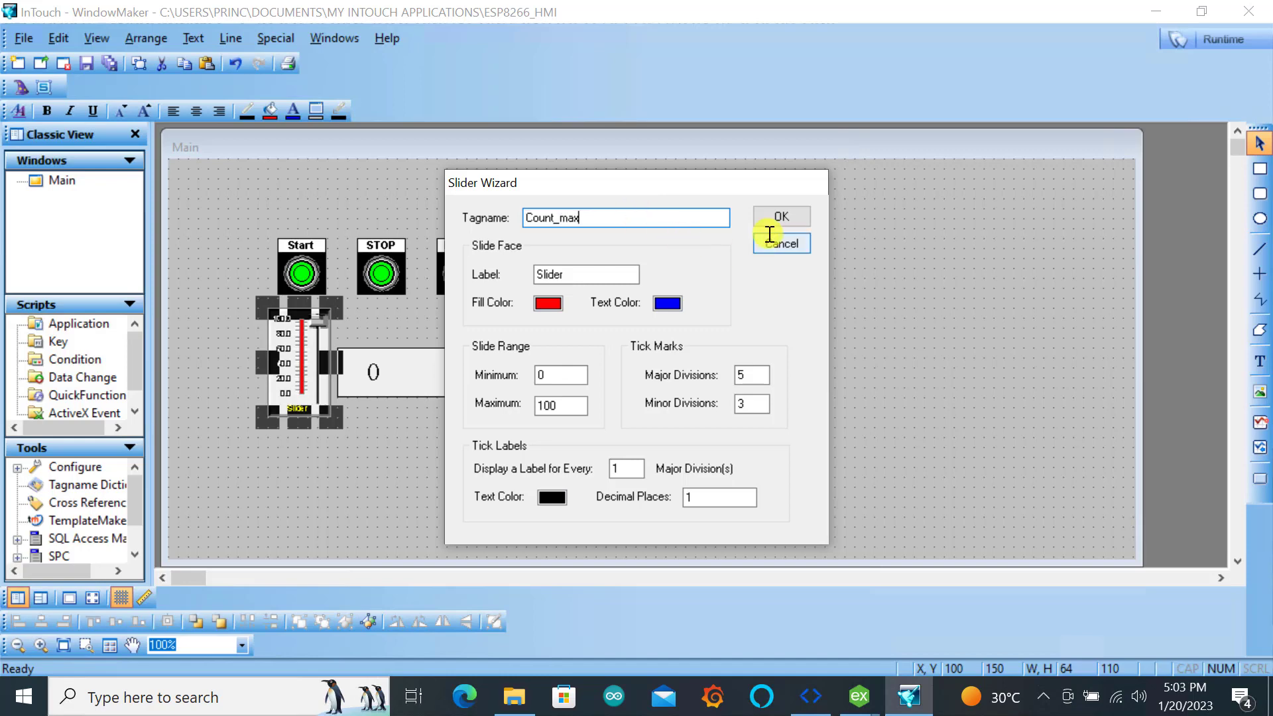
left_click(779, 216)
key("Return")
left_click(631, 170)
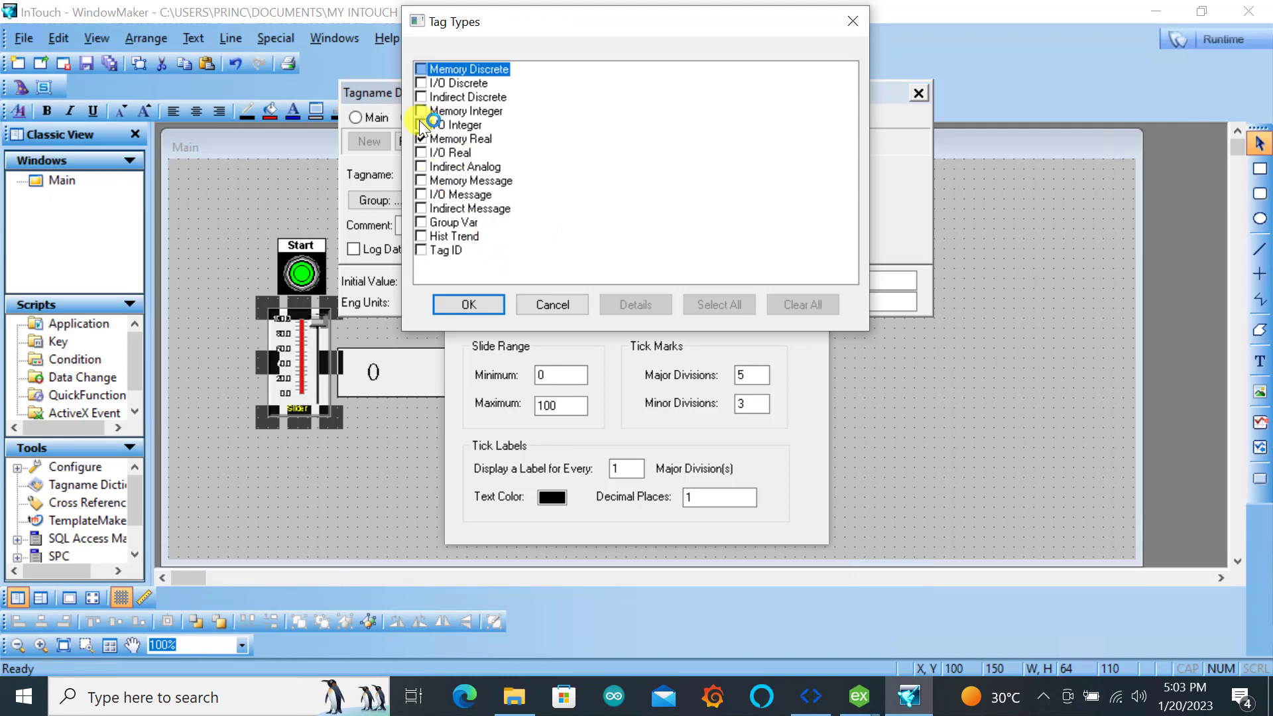
left_click(421, 125)
left_click(468, 304)
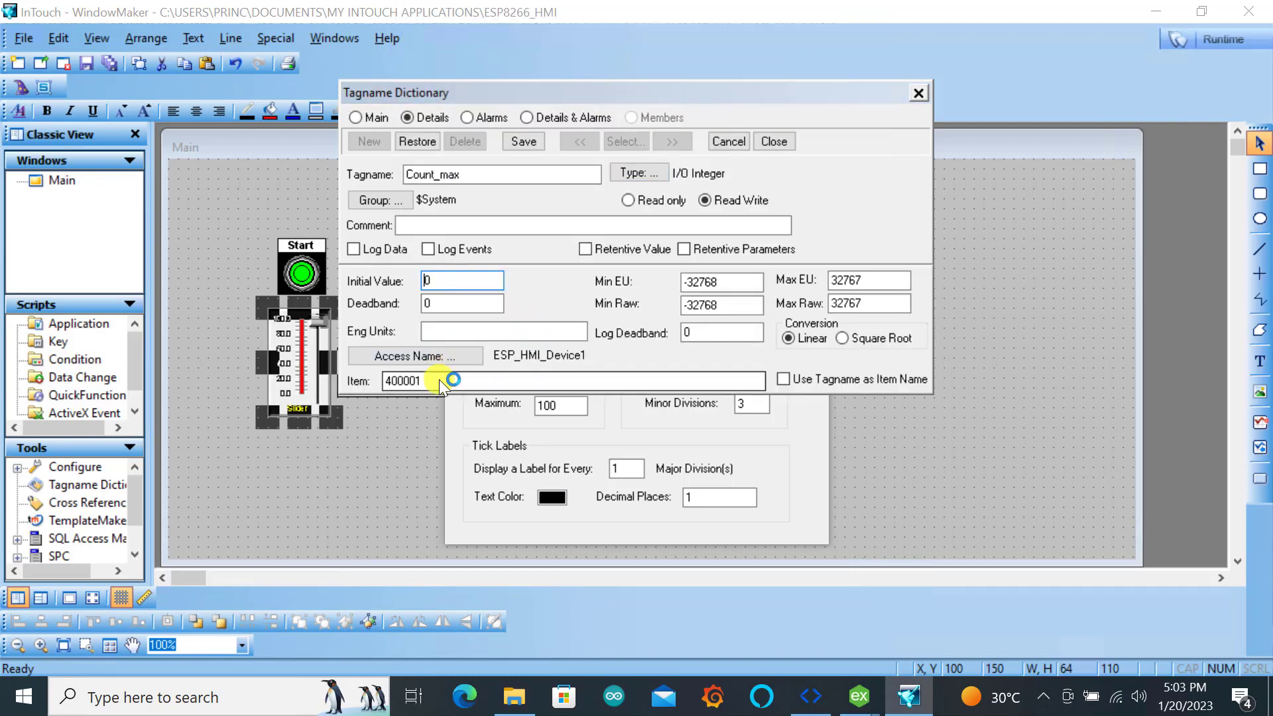
Set the item of Count_max to 400002, save the tag and finish the slider's configuration
left_click(441, 381)
key("BackSpace")
type("2")
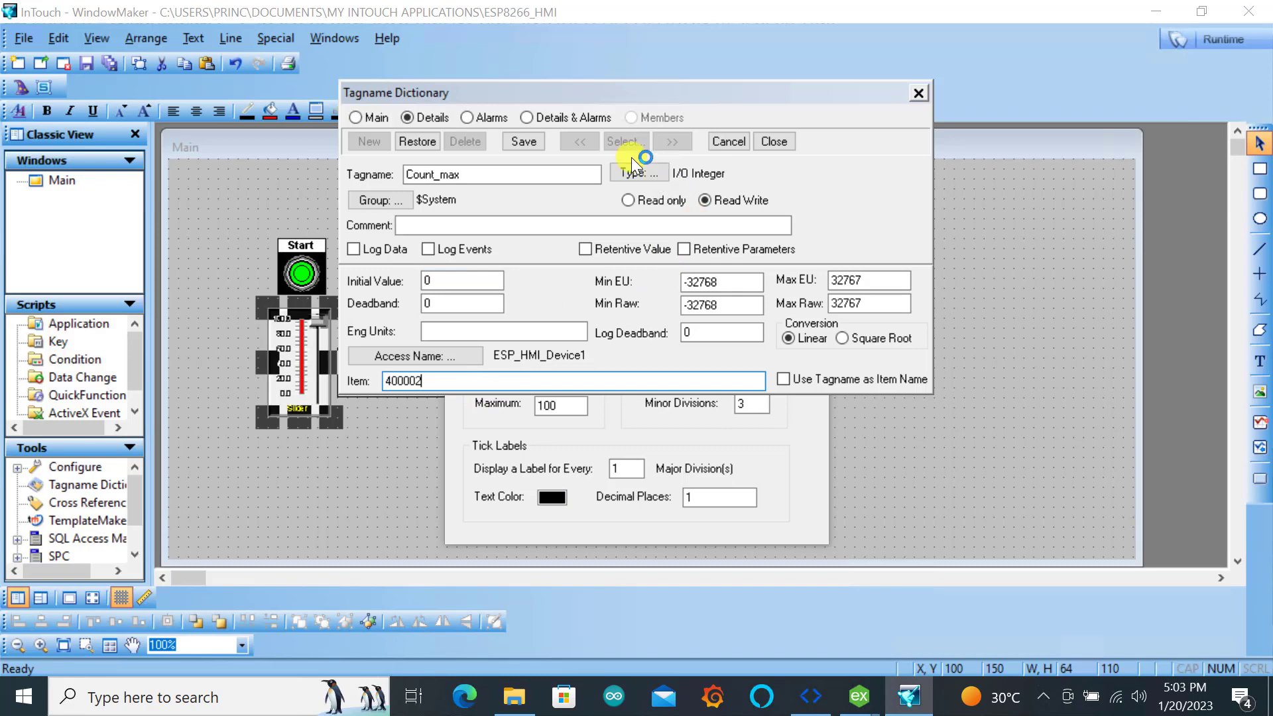
left_click(525, 142)
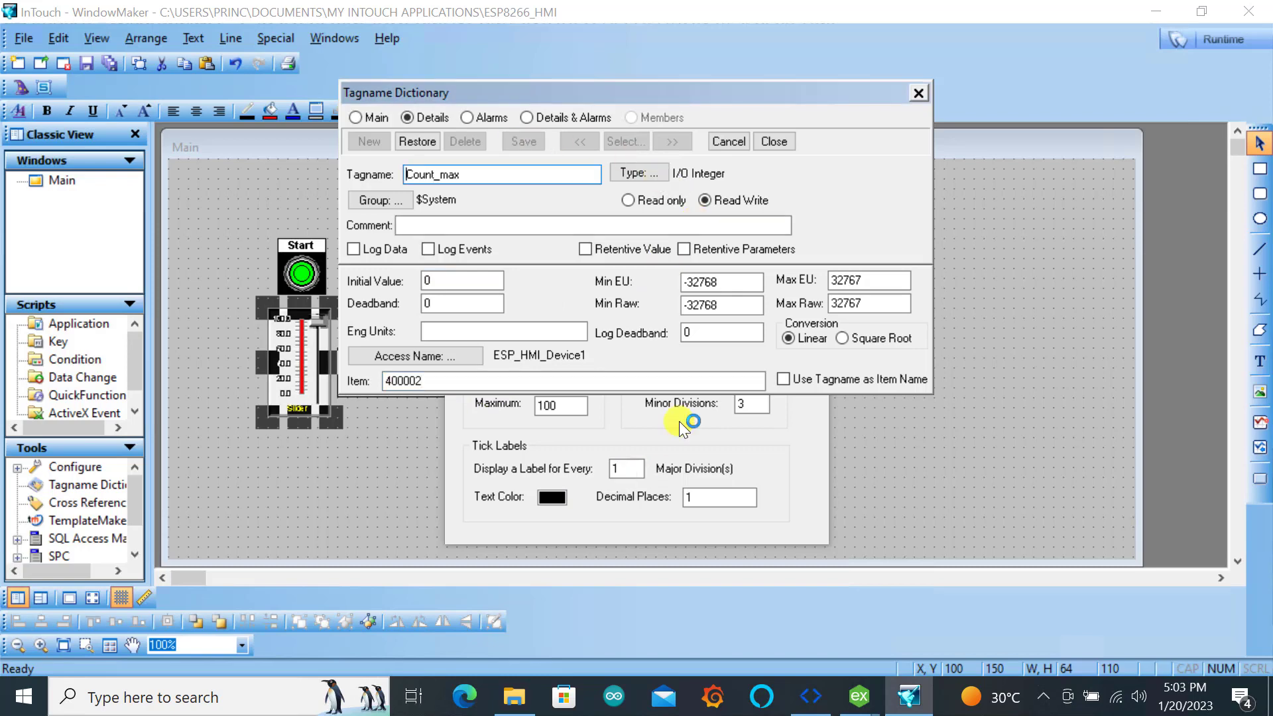
left_click(917, 97)
left_click(787, 214)
left_click(401, 297)
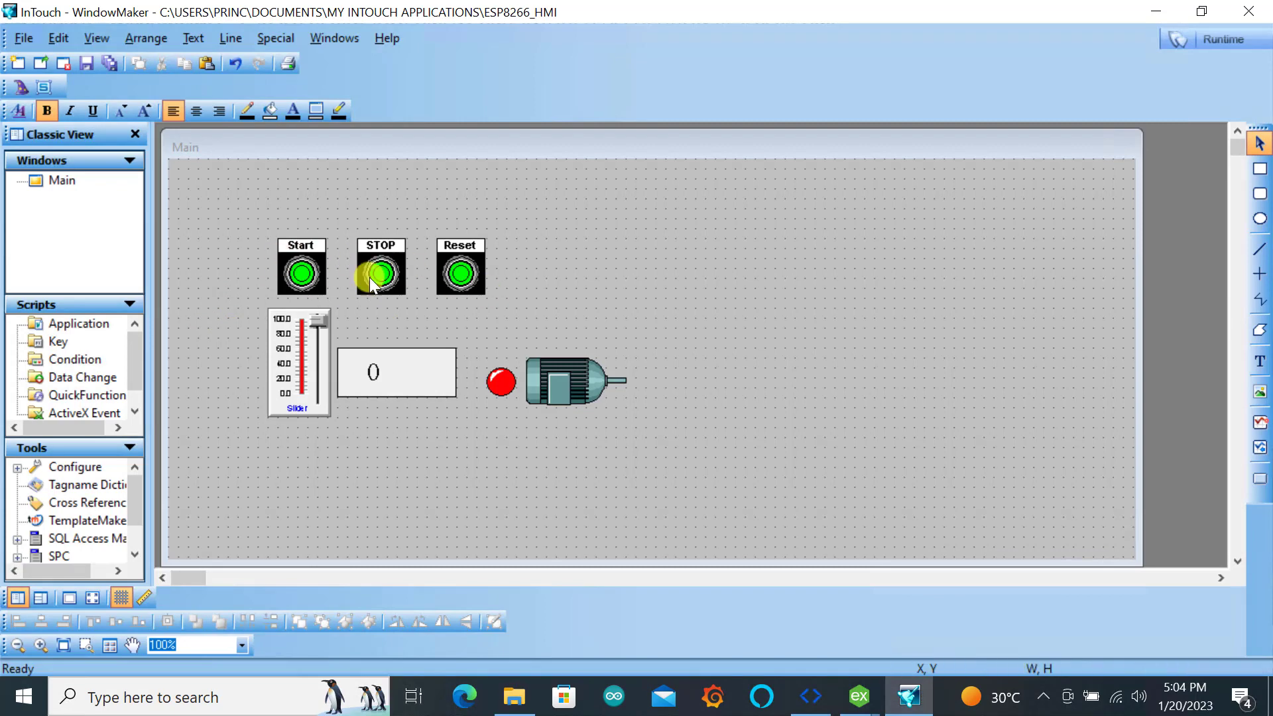
Set the Start button's action to Direct and its 1,True,On fill color to red
double_click(300, 265)
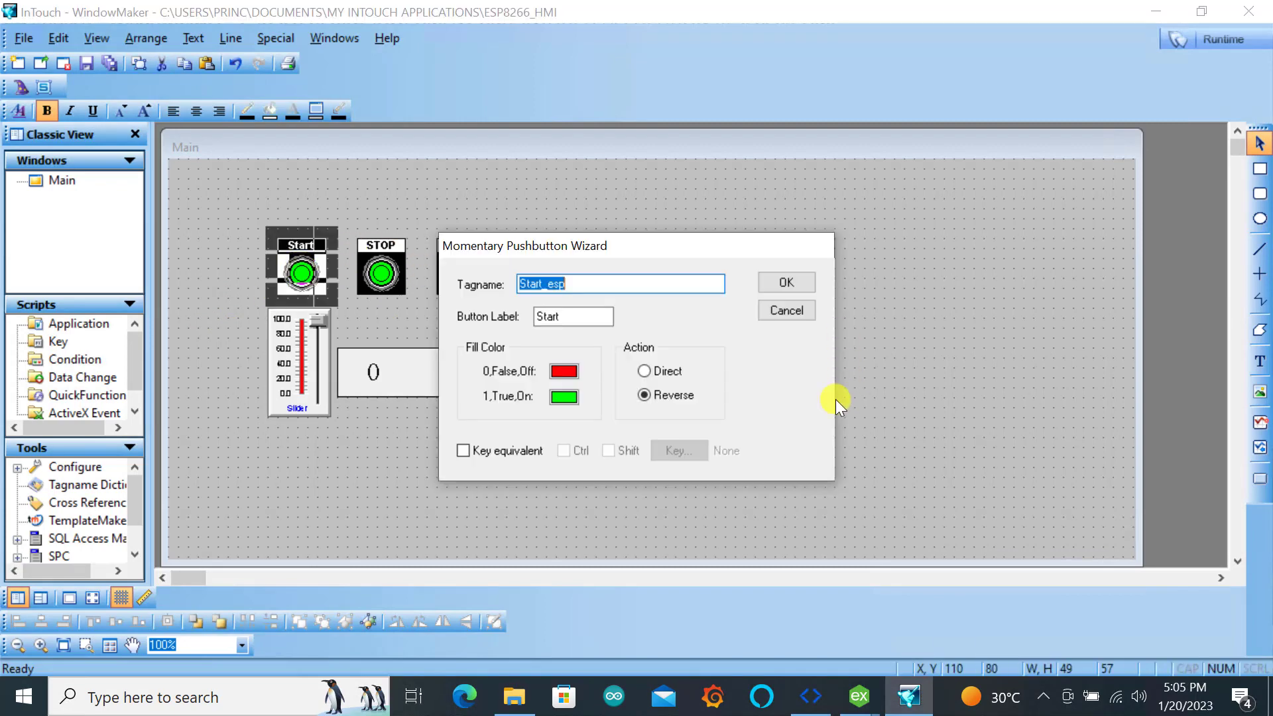
left_click(645, 371)
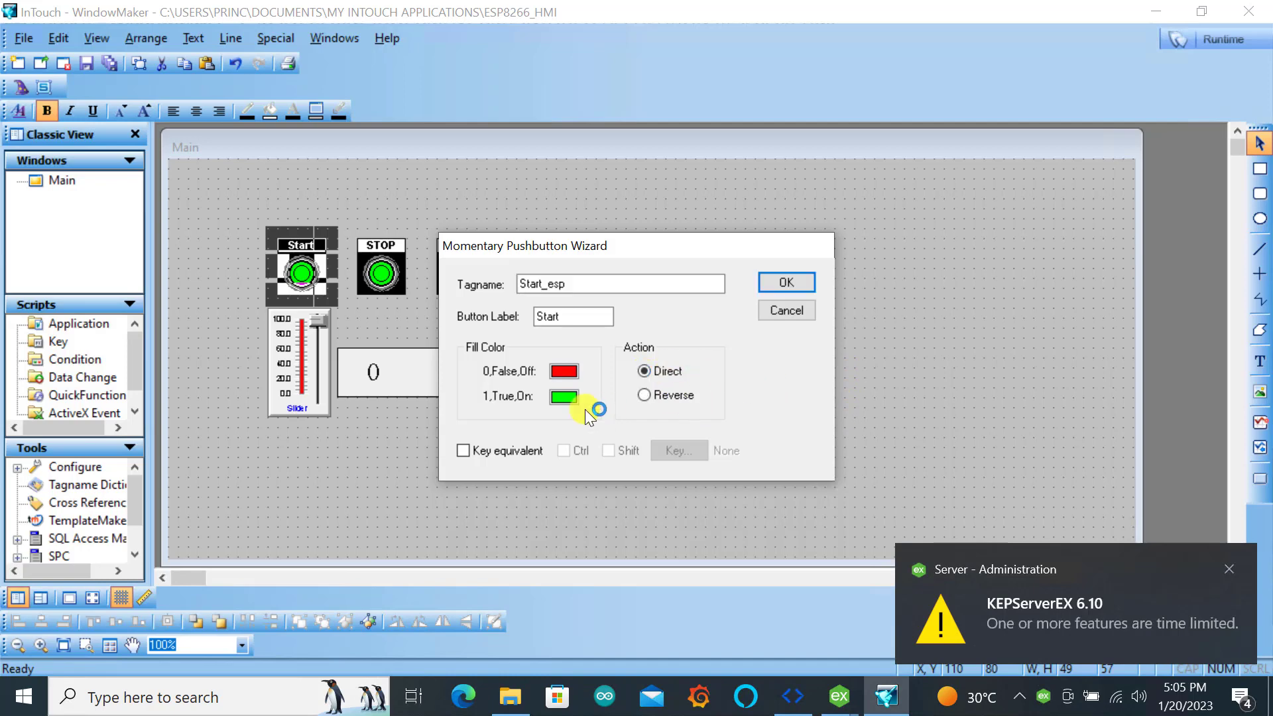
left_click(569, 398)
left_click(562, 369)
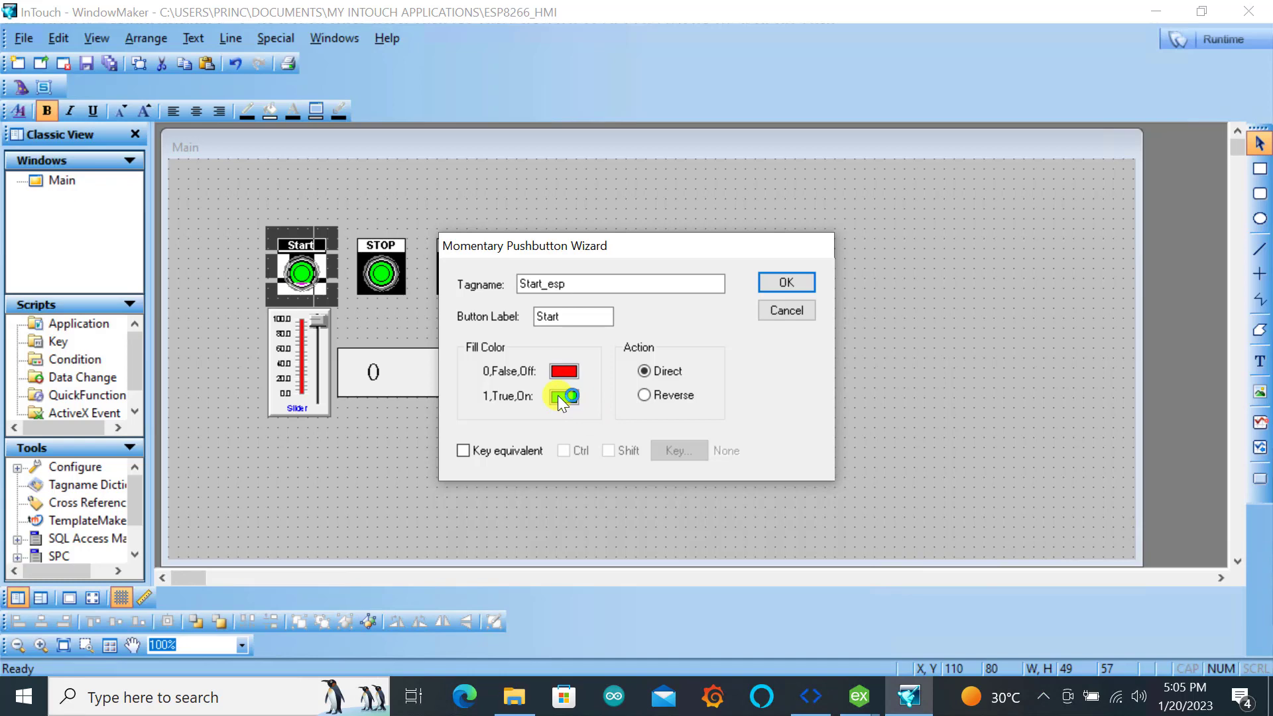
left_click(558, 395)
left_click(597, 454)
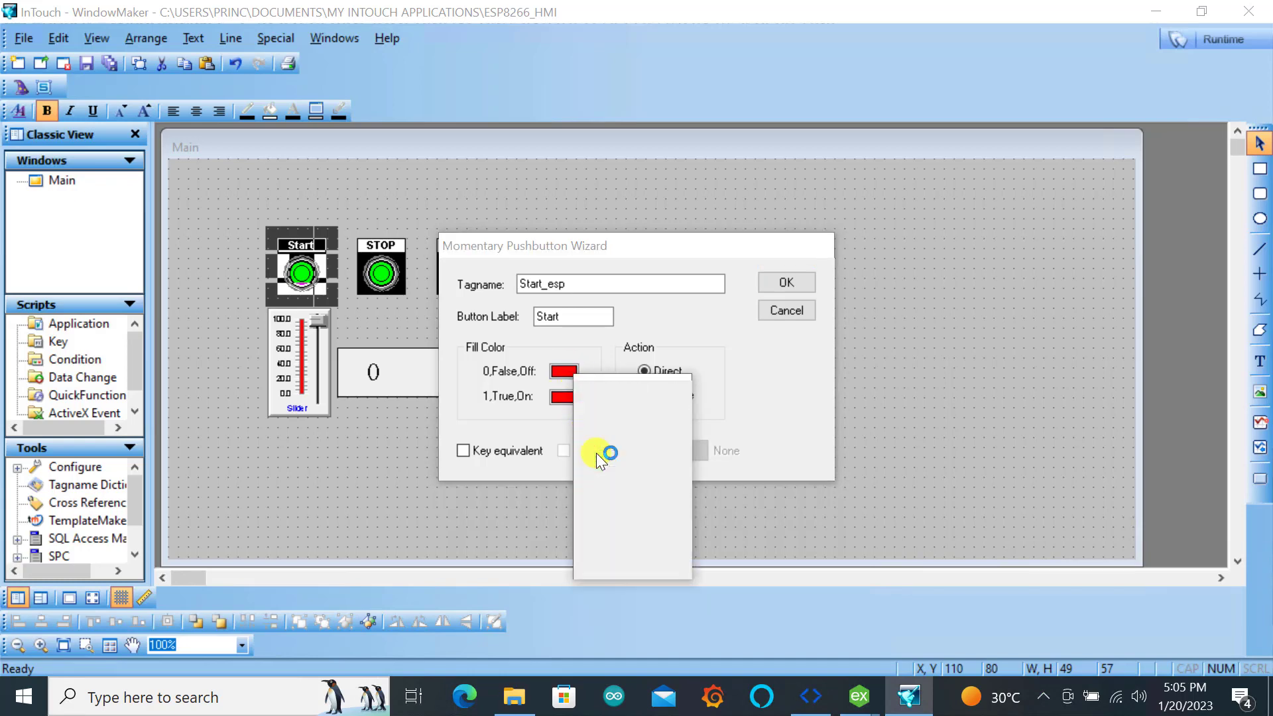
left_click(787, 285)
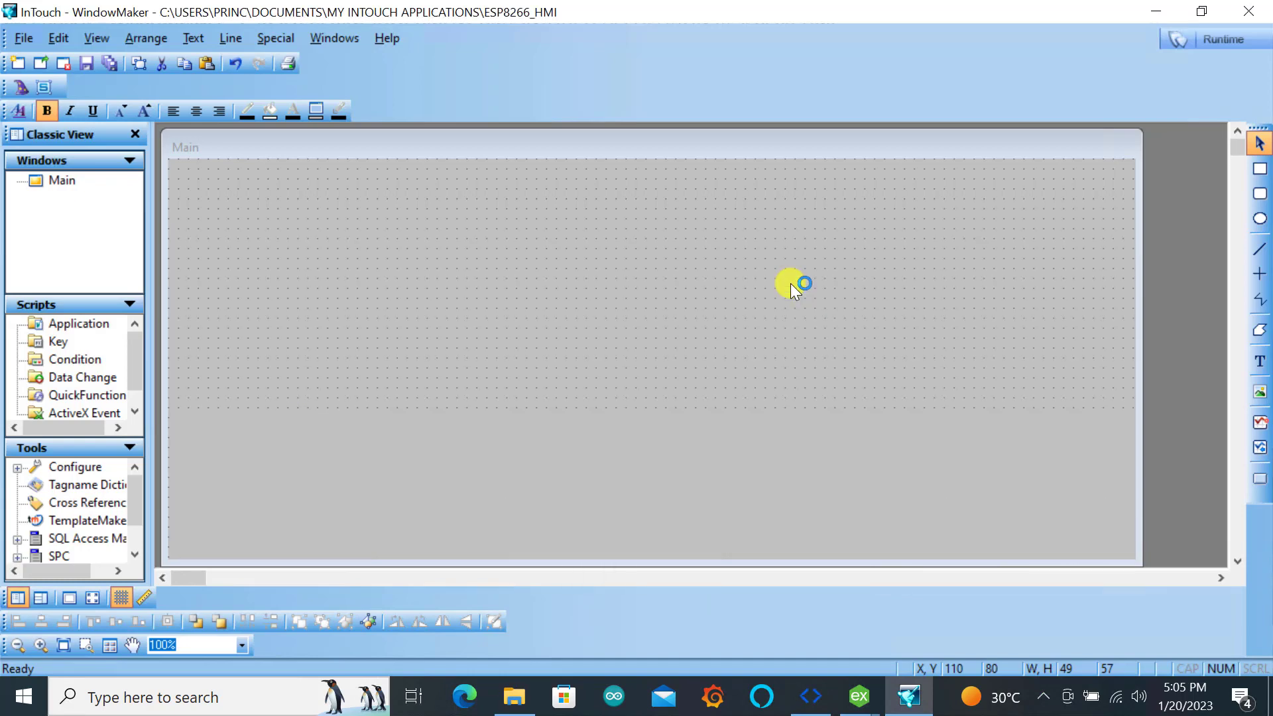
Set the Reset button's action to Direct and change its 1,True,On fill color
left_click(643, 371)
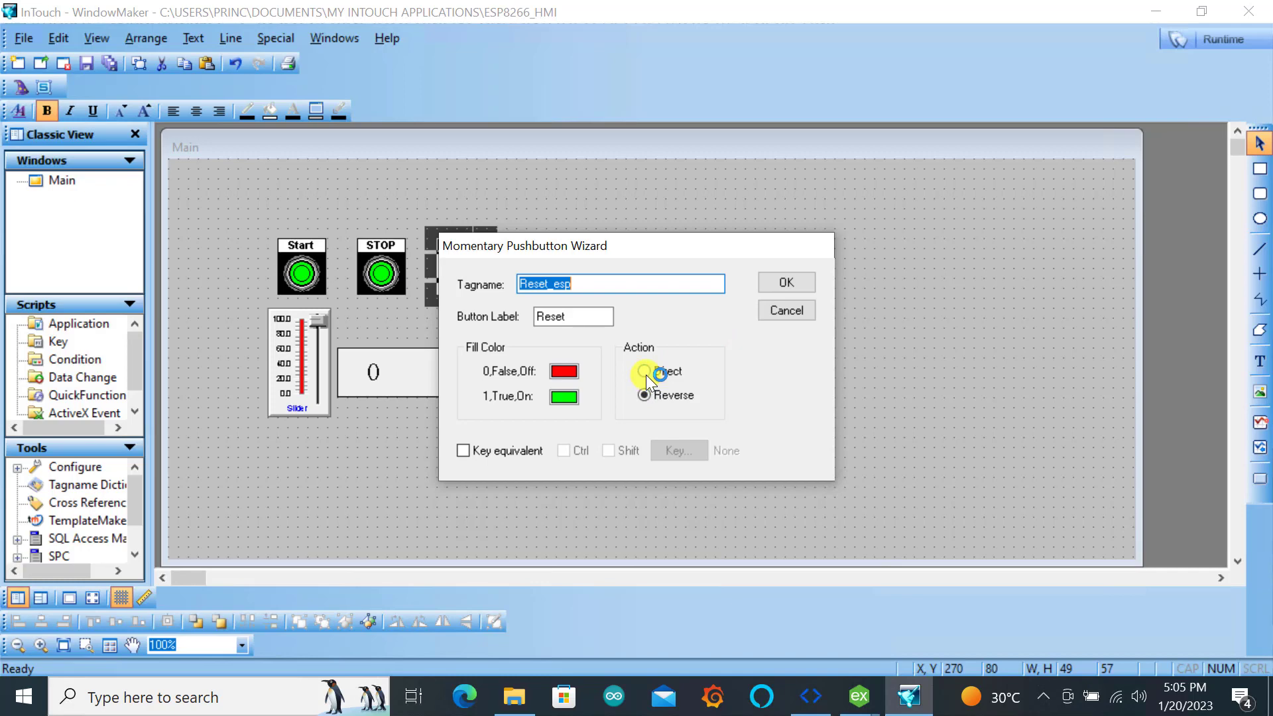
left_click(561, 396)
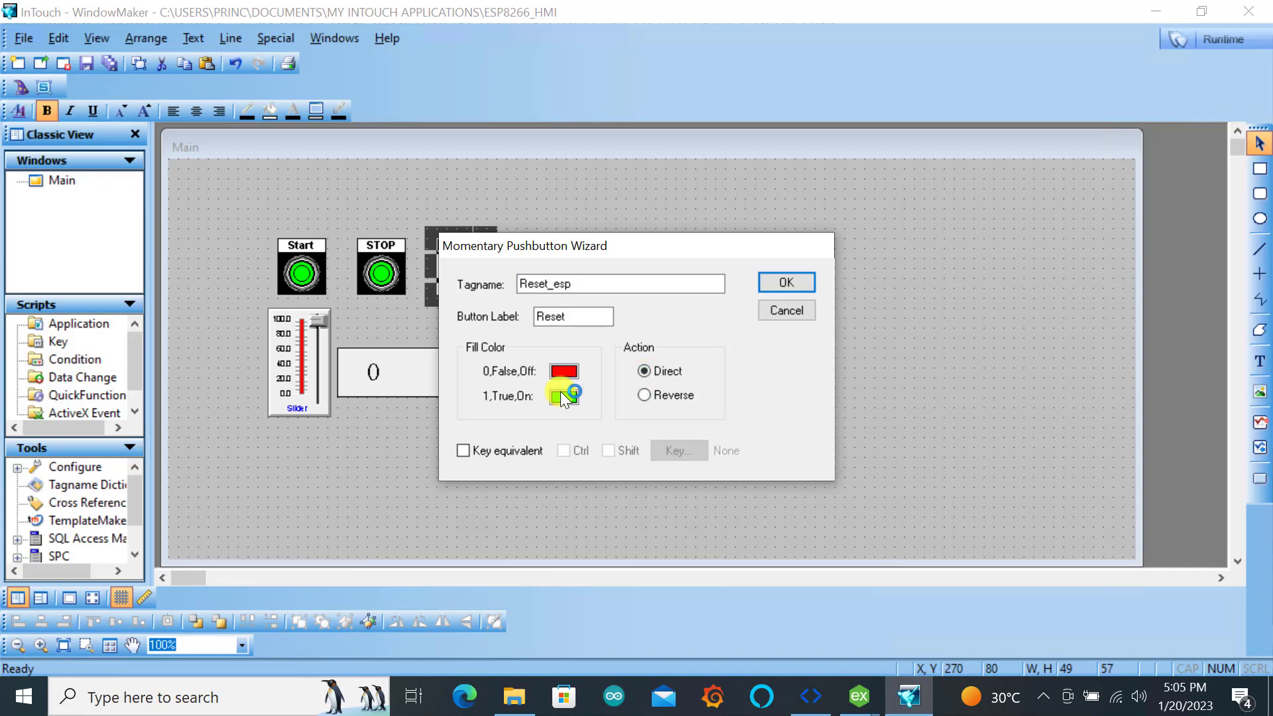
left_click(593, 480)
left_click(787, 282)
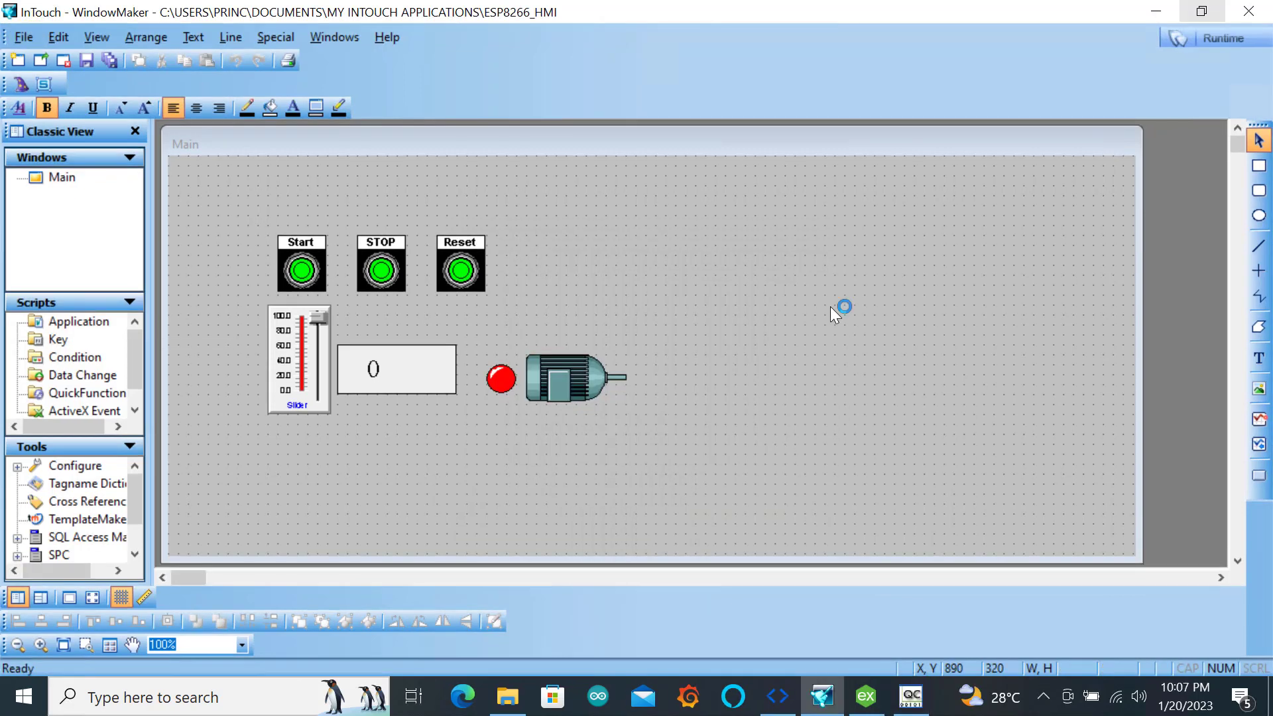
Set the STOP button's 0,False,Off fill color to green and its 1,True,On fill color to red
double_click(380, 271)
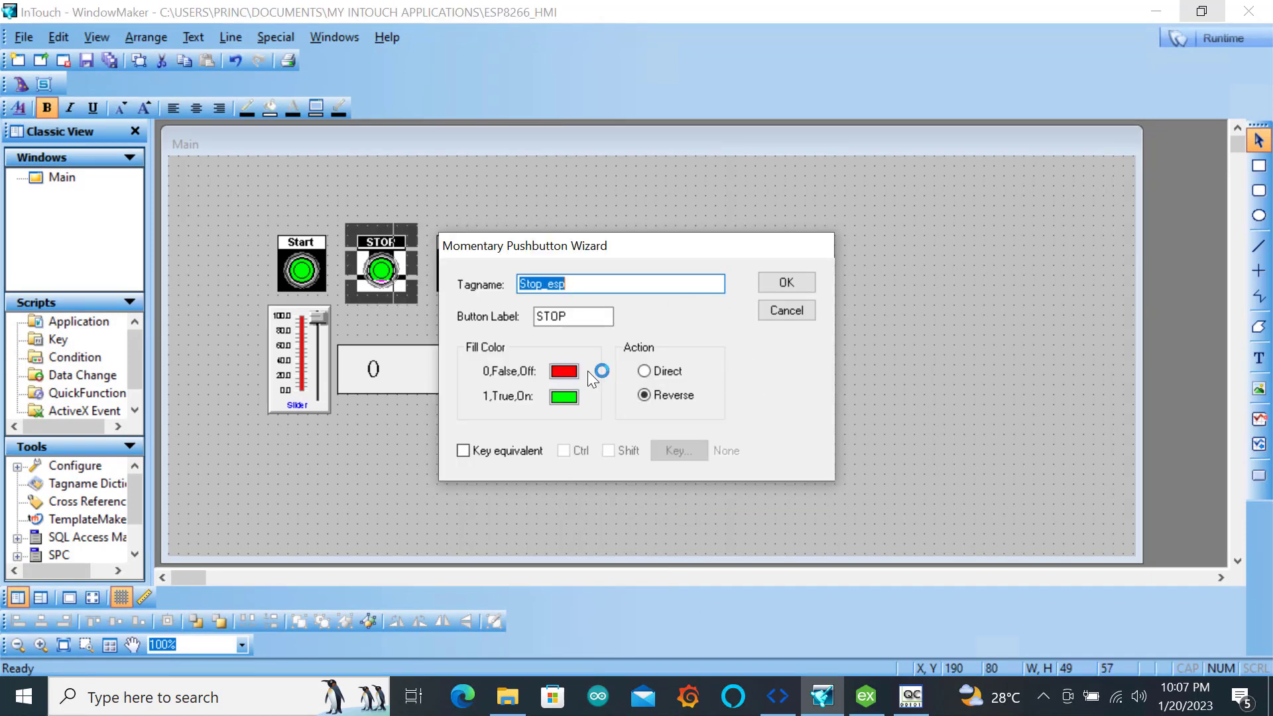
left_click(565, 374)
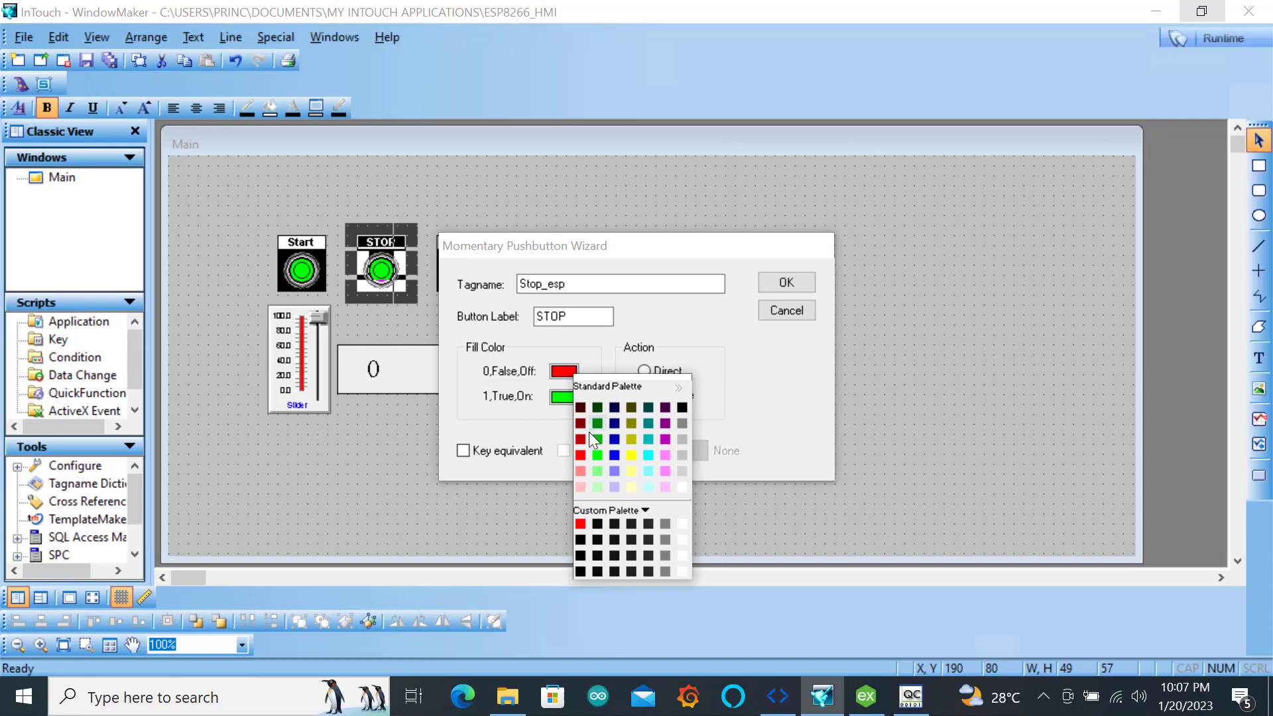
left_click(598, 454)
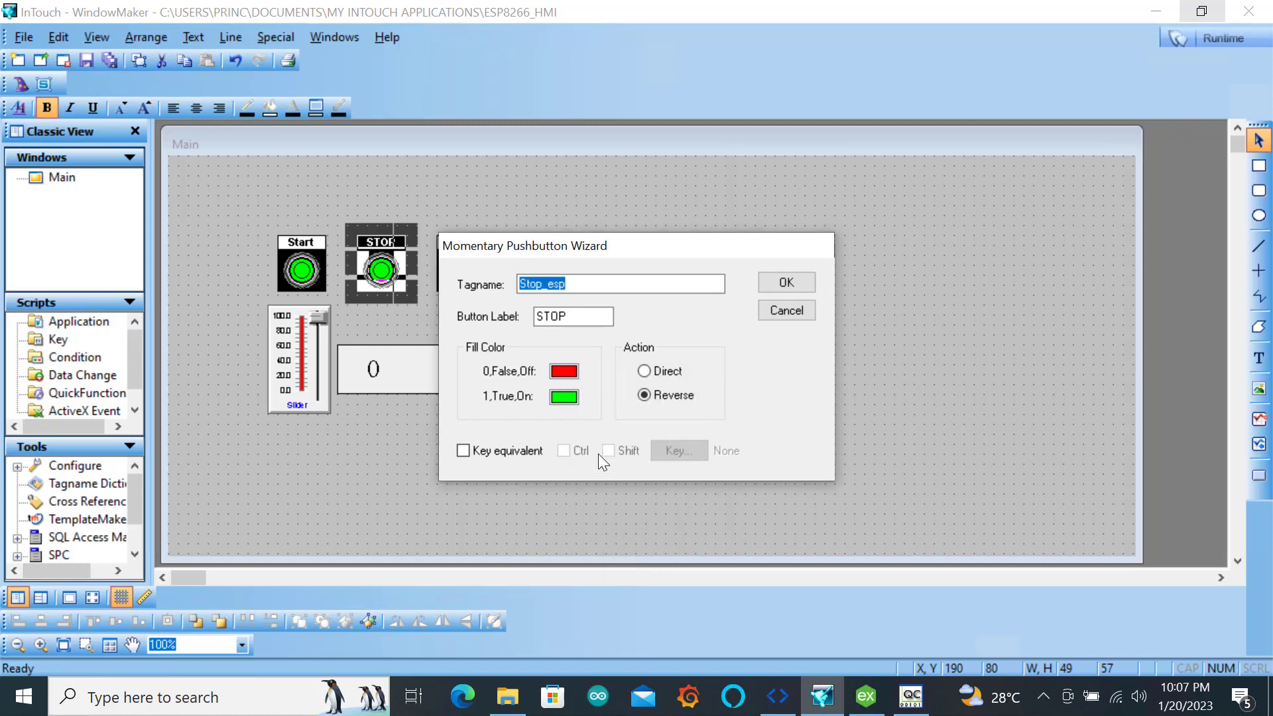
left_click(567, 398)
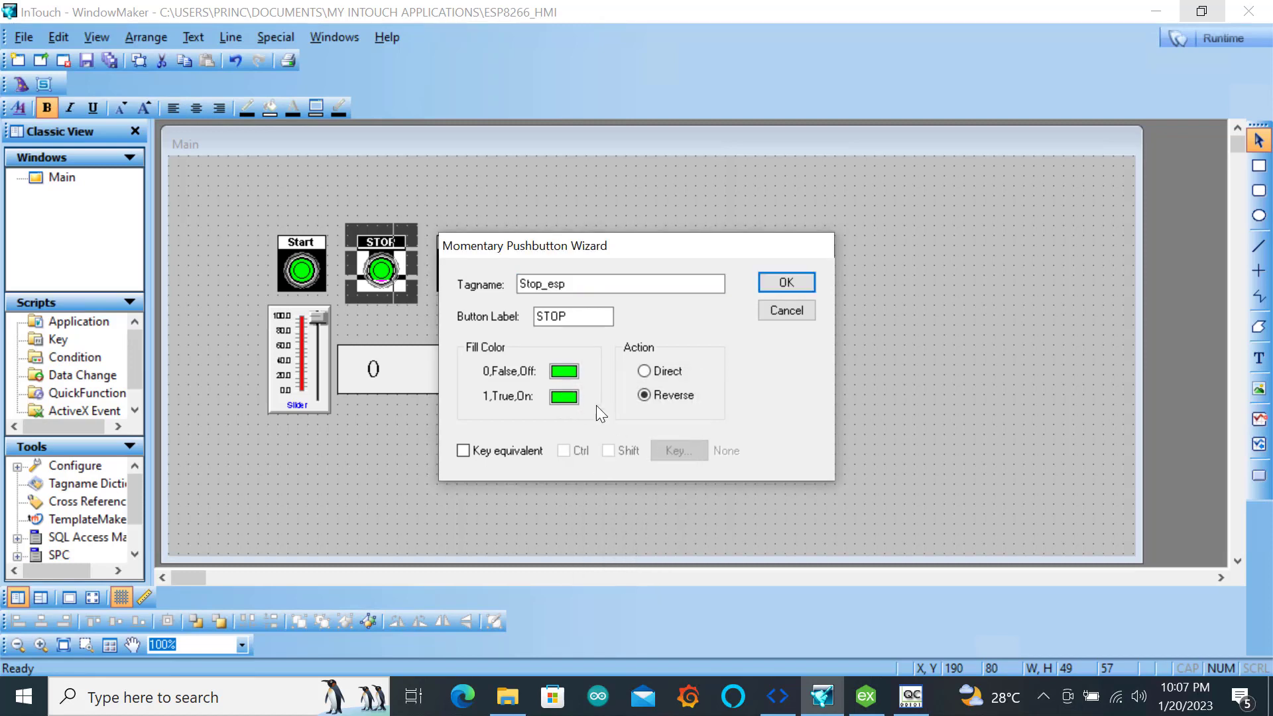
left_click(582, 482)
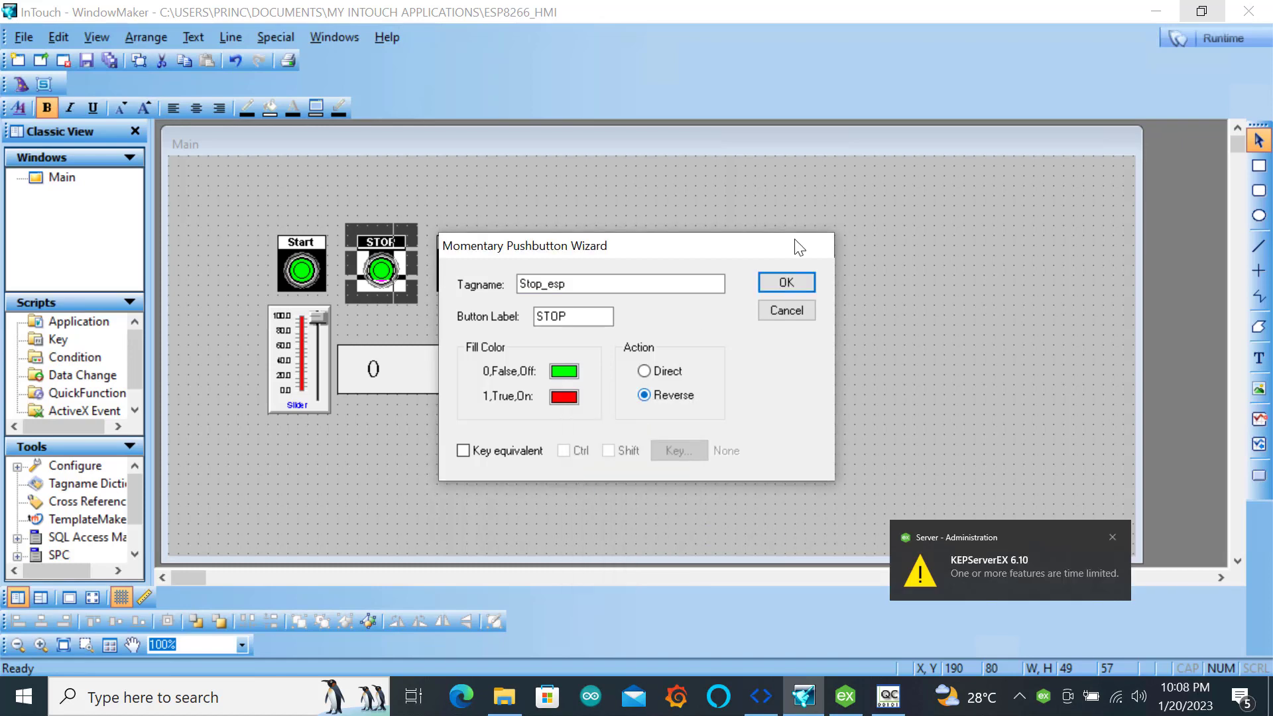
left_click(786, 282)
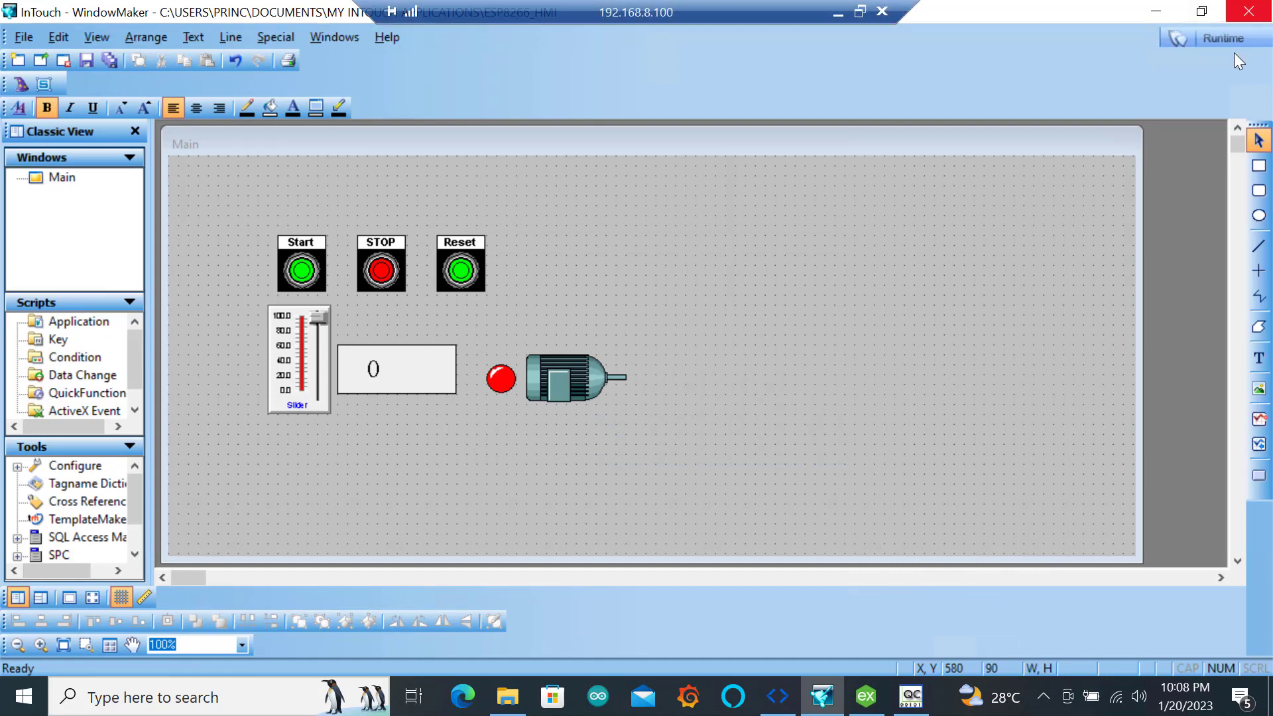
Run the HMI in WindowViewer, ignoring the missing license to use demo mode, and try the STOP button
left_click(1224, 37)
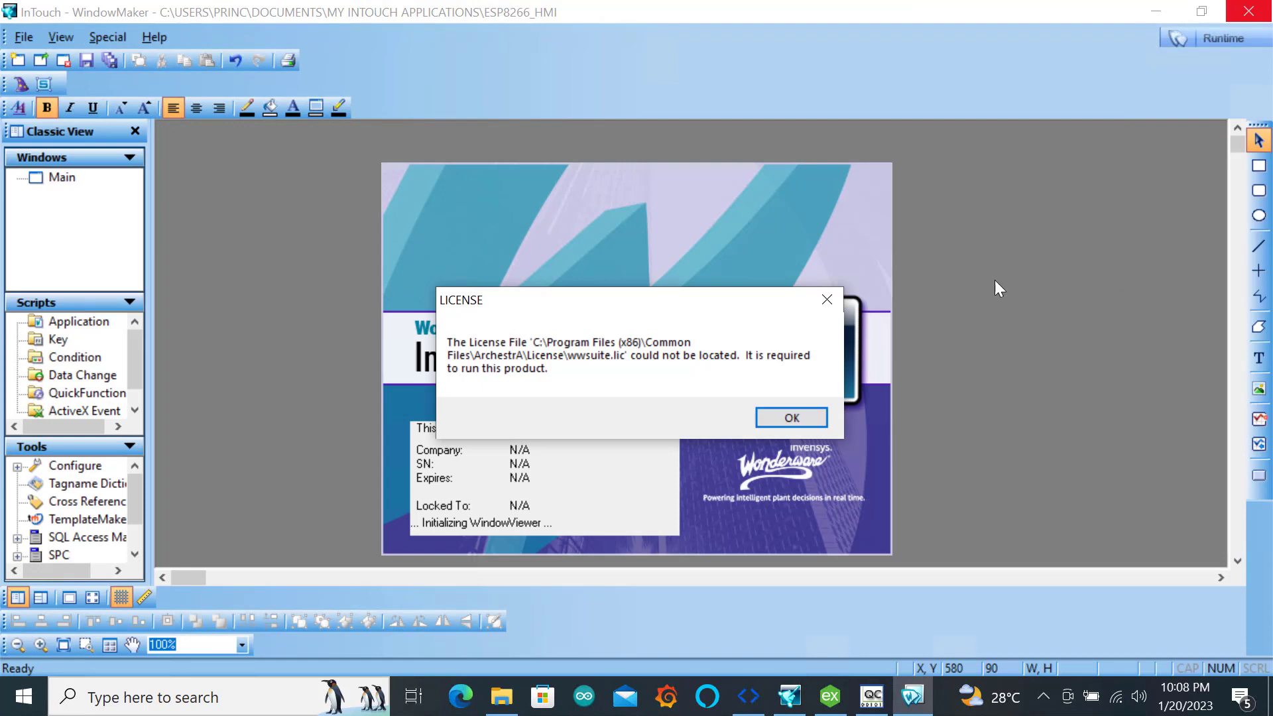
left_click(814, 418)
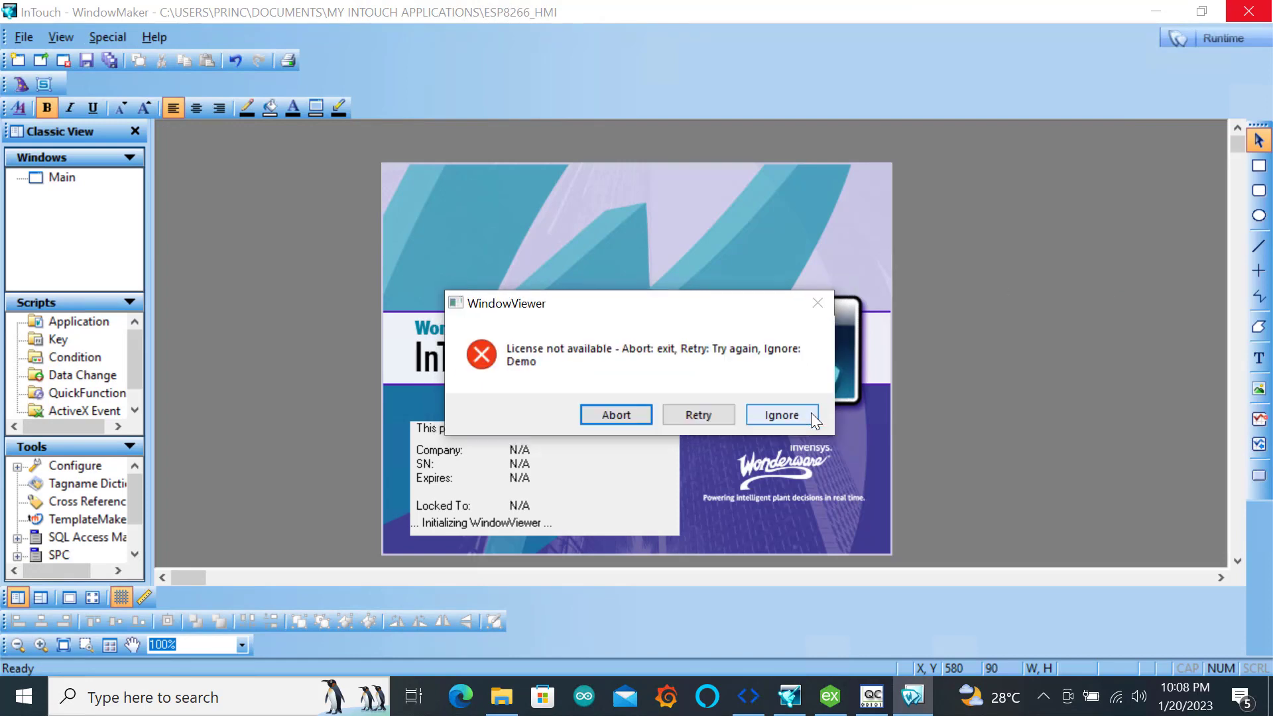
left_click(814, 417)
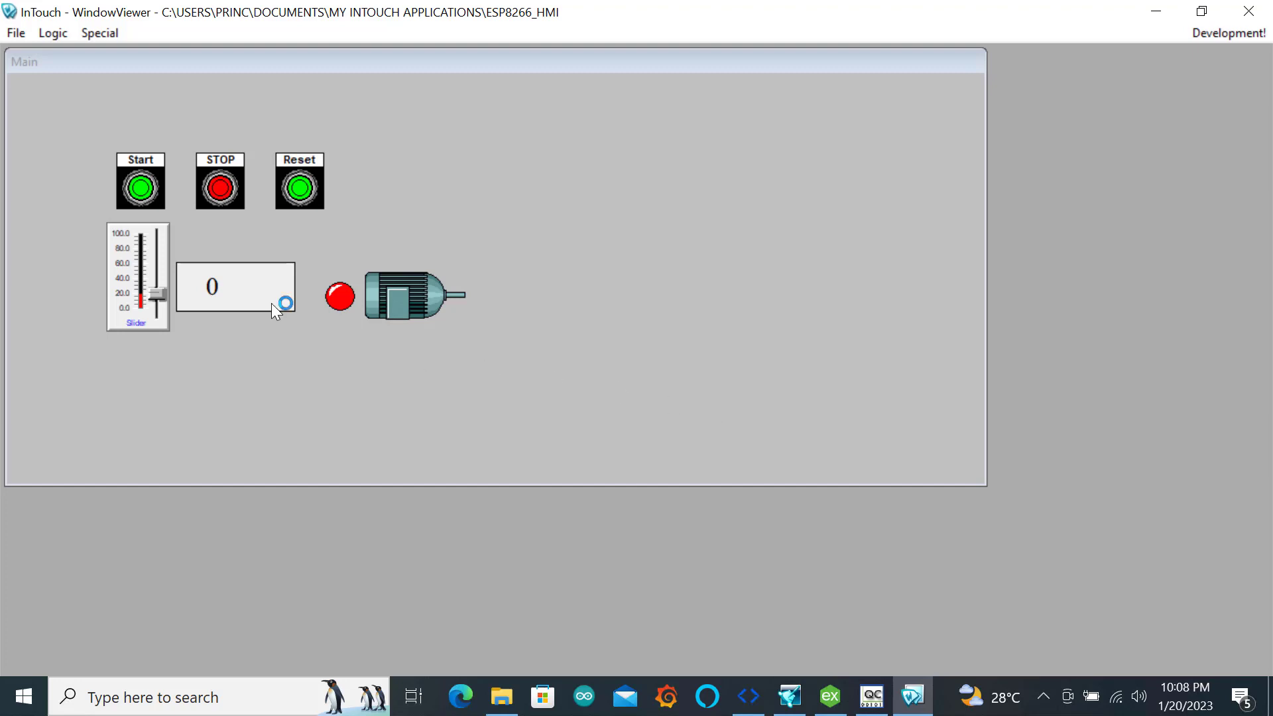
left_click(221, 192)
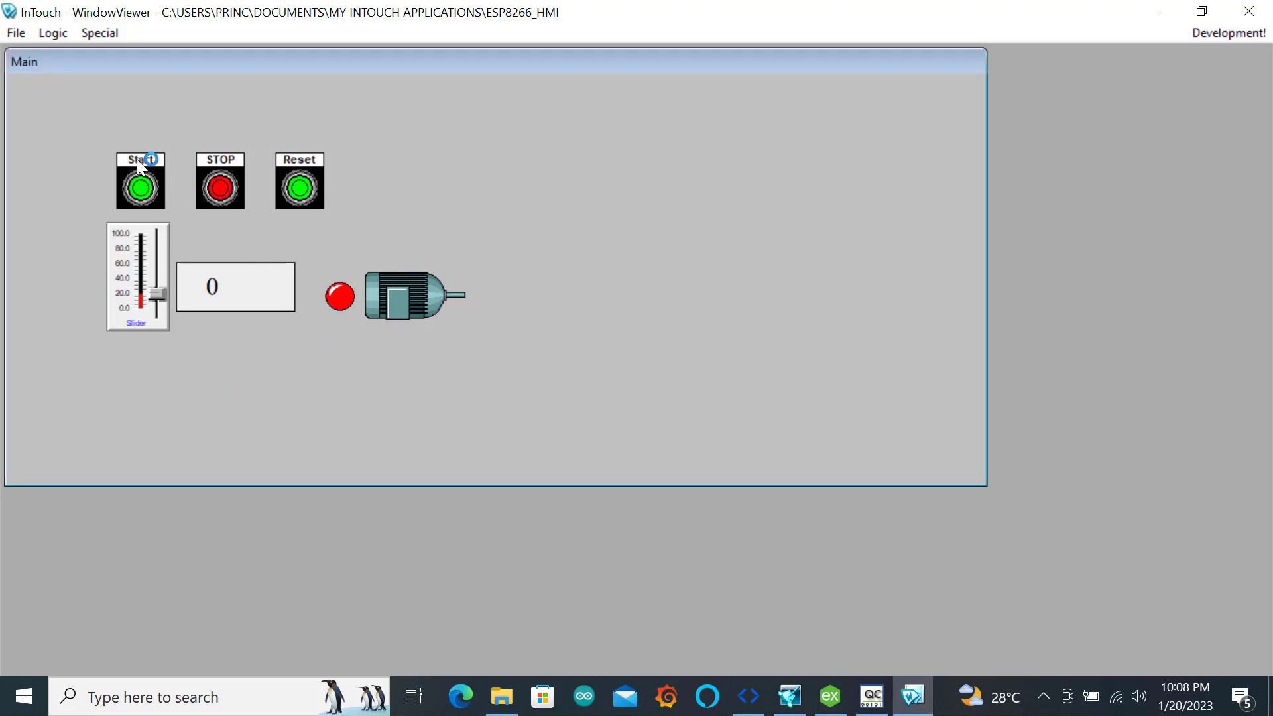
left_click(221, 189)
Bring up OPC Quick Client and arrange it side by side with the restored WindowViewer window
left_click(870, 708)
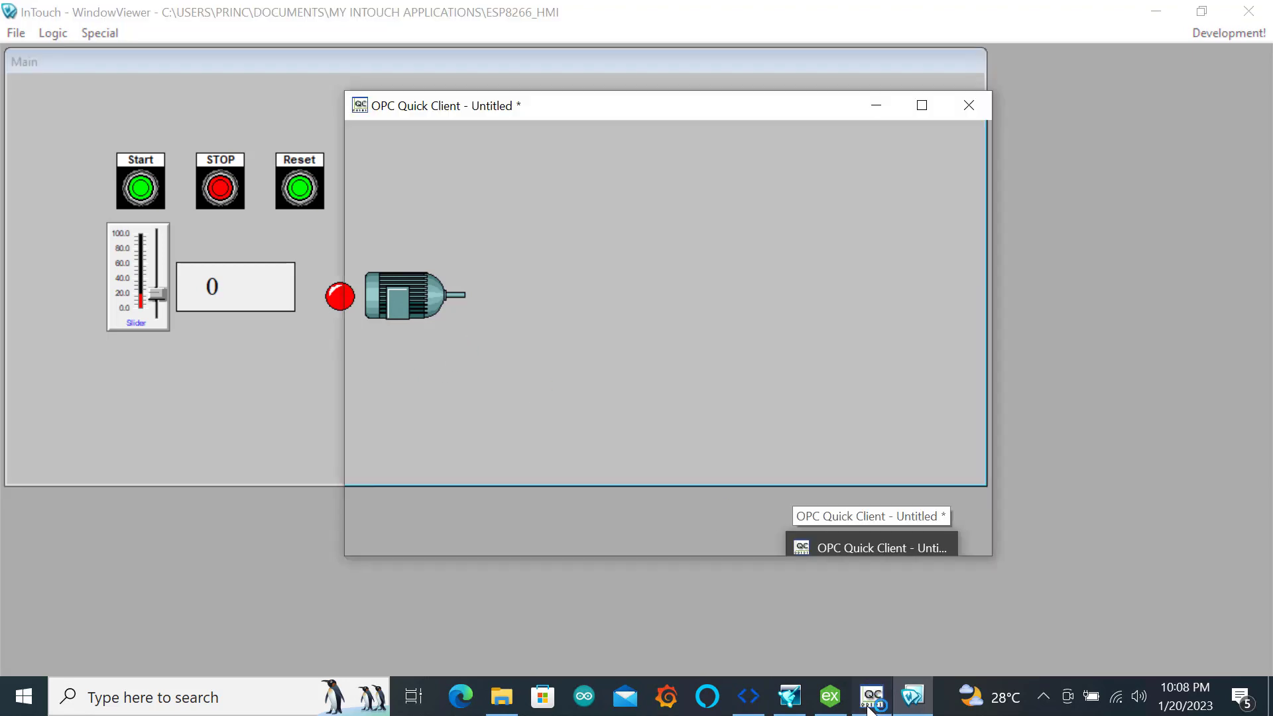
left_click_drag(732, 106, 1084, 112)
left_click(1201, 11)
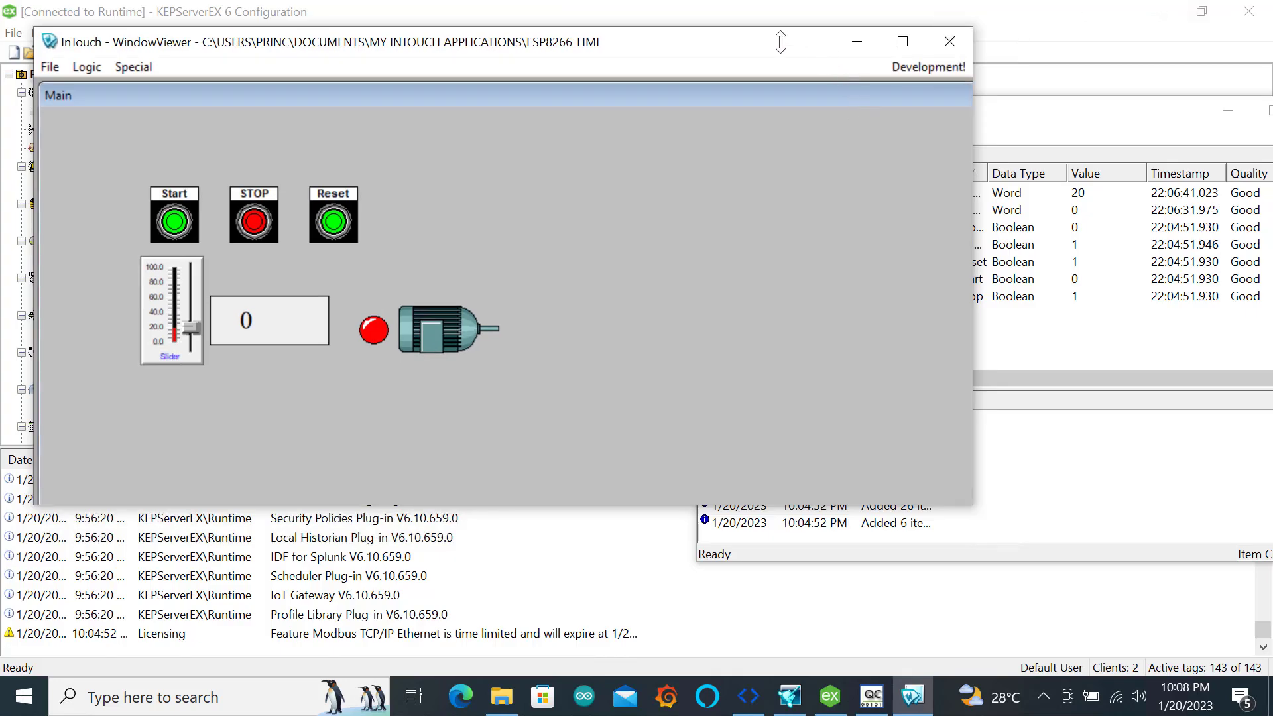
left_click_drag(738, 44, 0, 242)
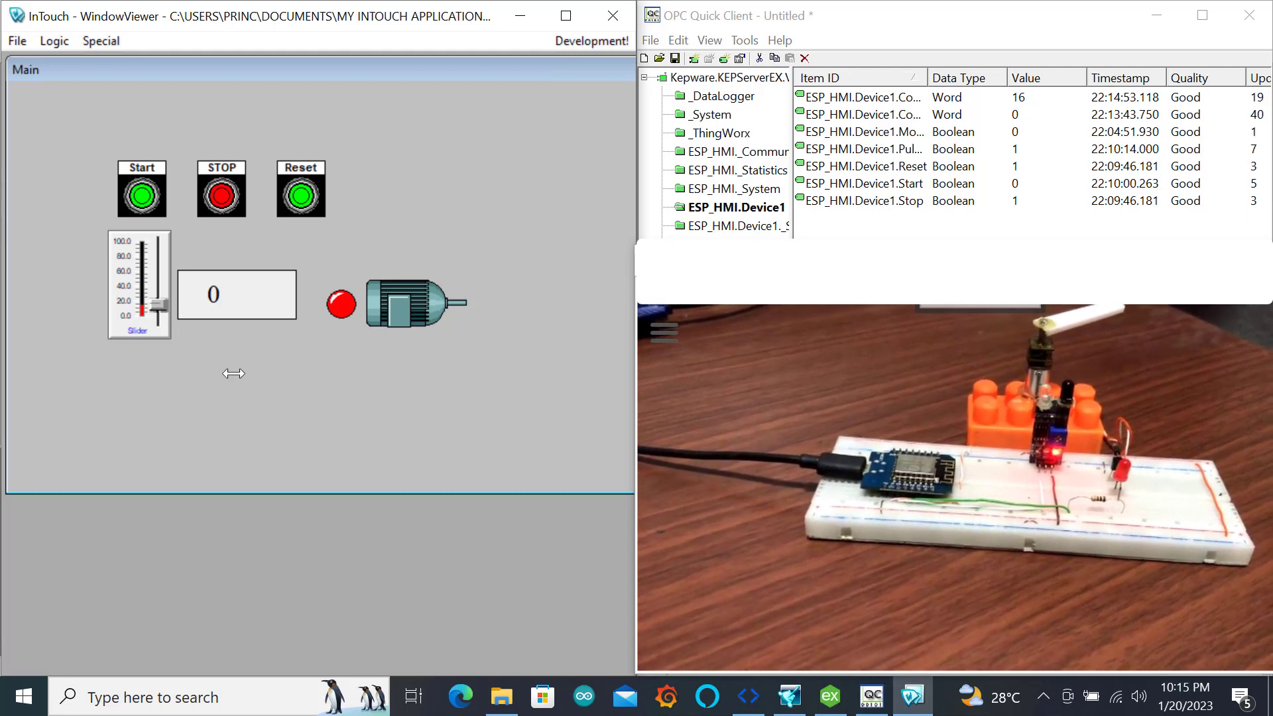
Test the running HMI by starting the motor, stopping it and resetting the counter
left_click(139, 199)
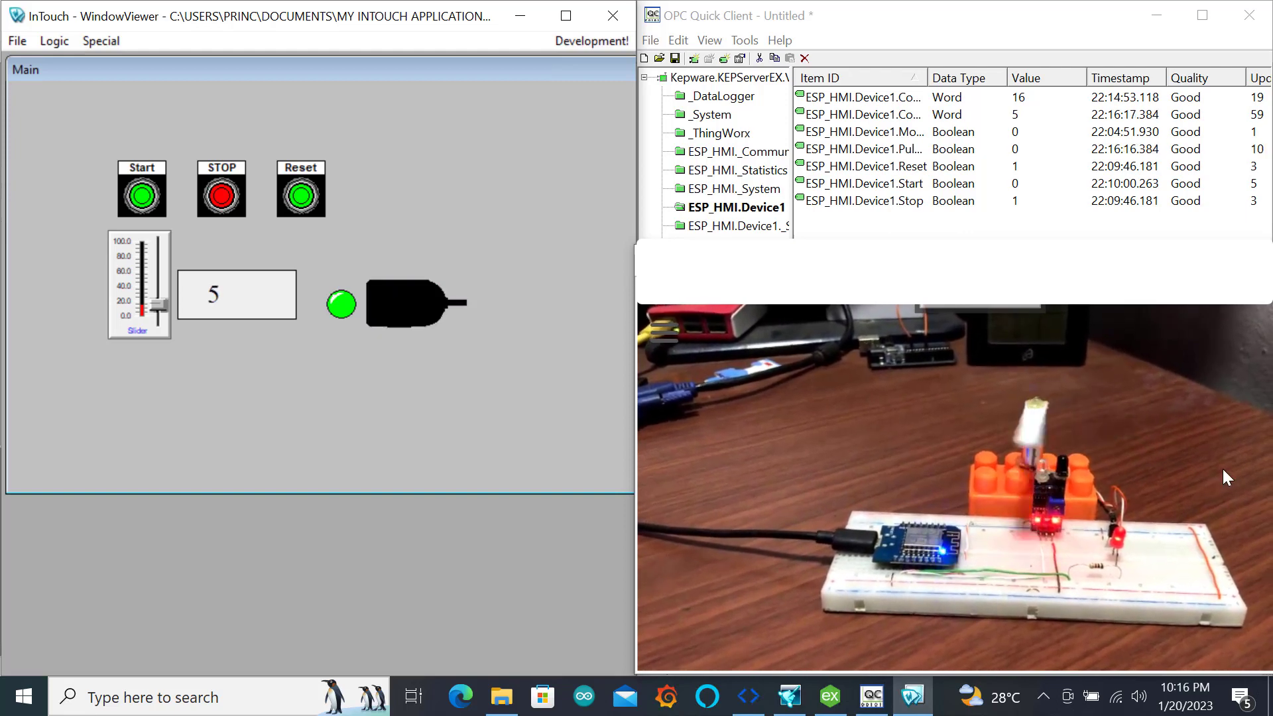
left_click(225, 200)
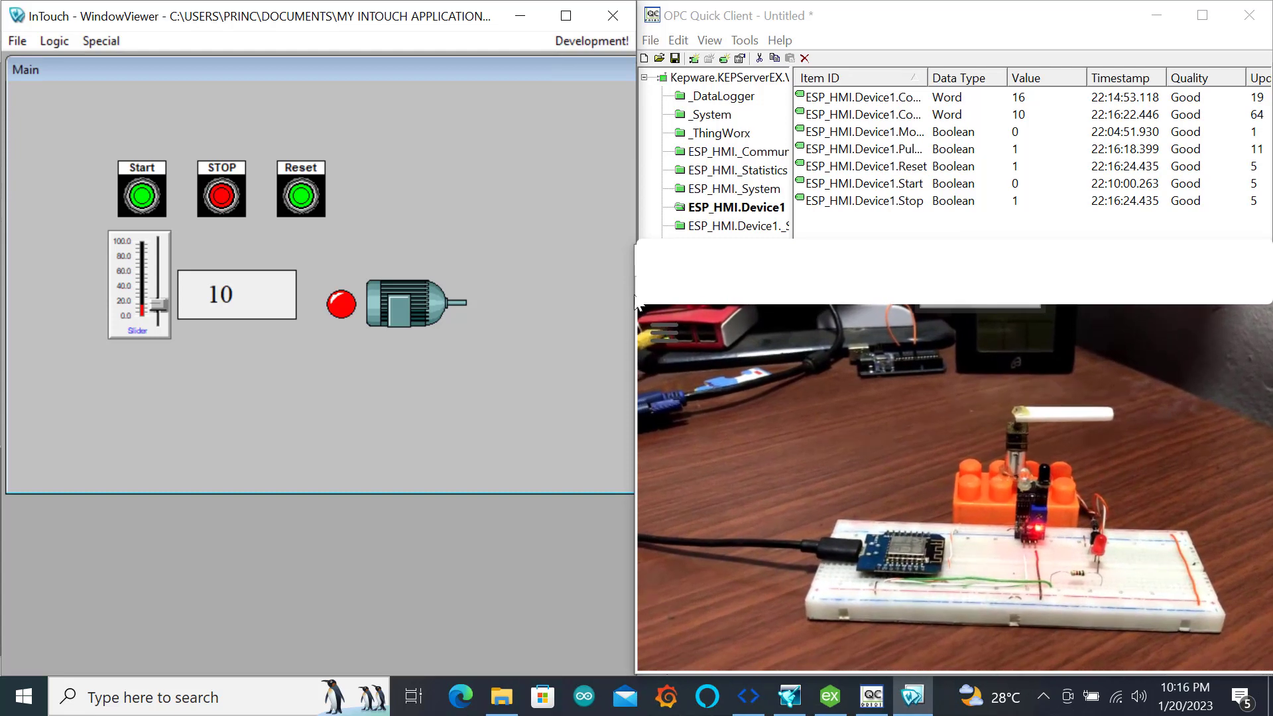
left_click(301, 199)
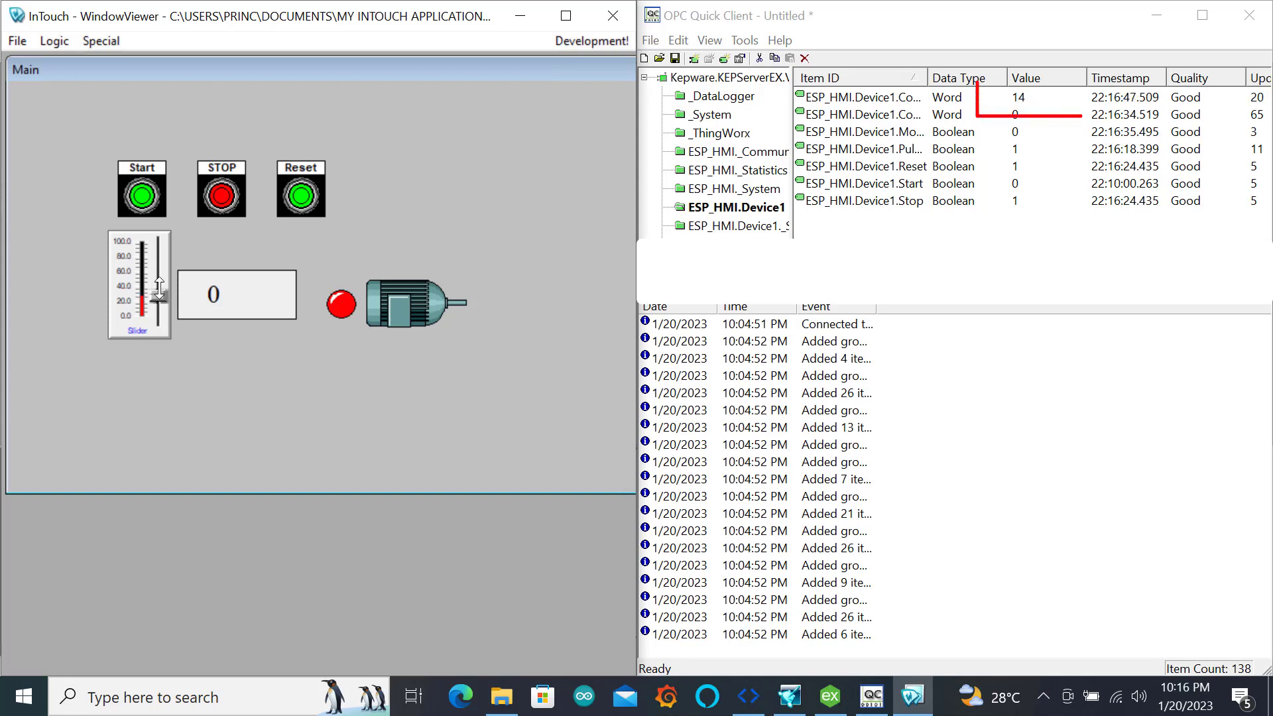
Raise the slider's maximum count to about 37 and start the motor again
left_click_drag(159, 295, 158, 280)
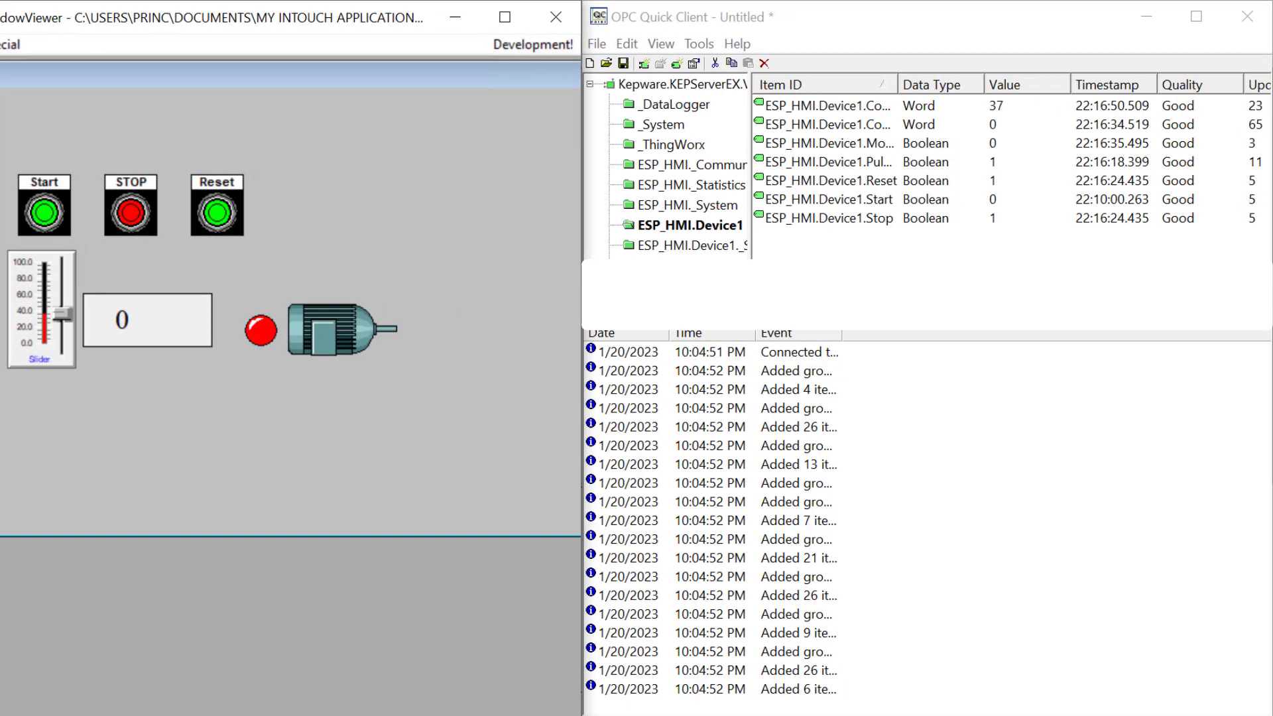
left_click(44, 209)
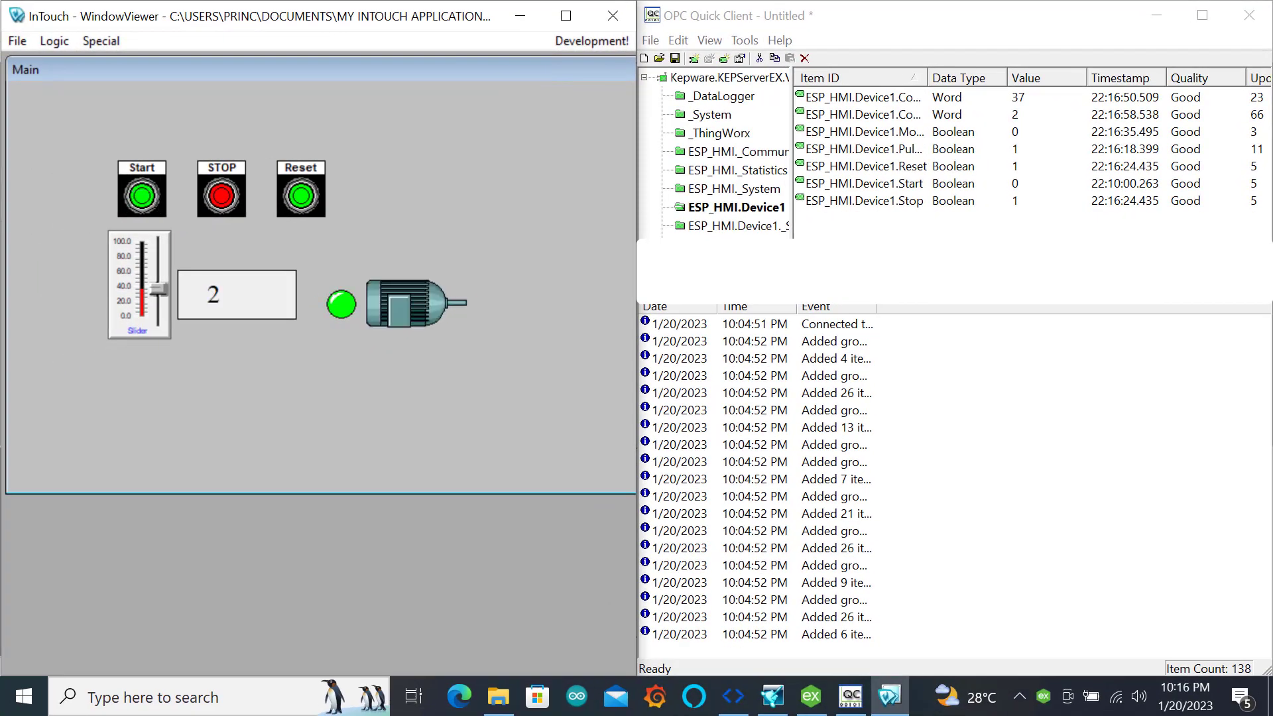